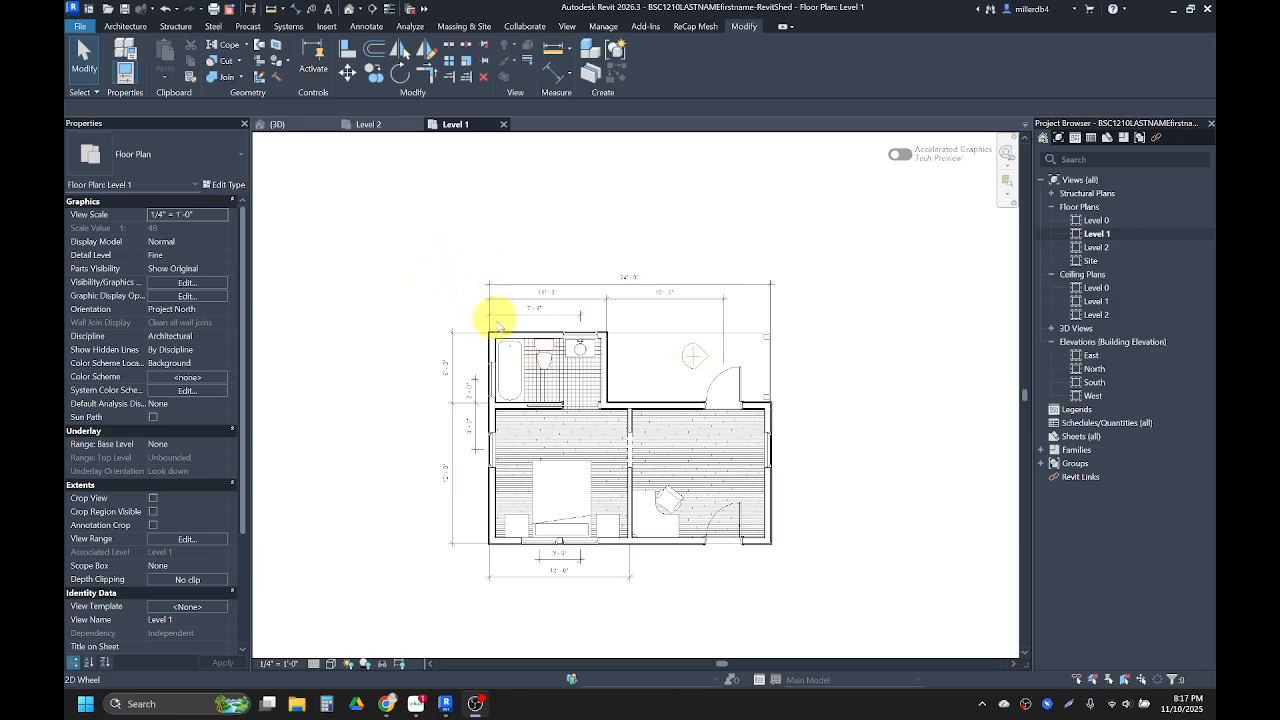
# Tag the two bathroom windows by category, with leader lines turned off.
pyautogui.scroll(2, 505, 327)
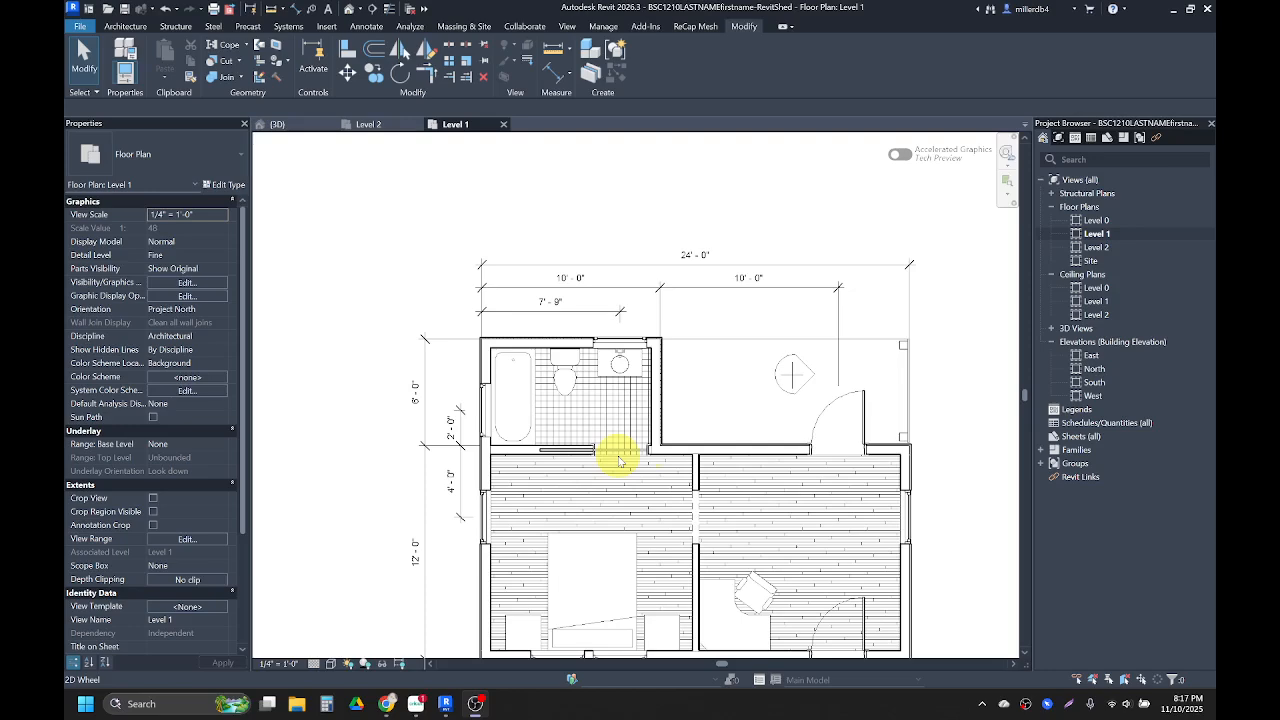
pyautogui.moveTo(666, 377); pyautogui.dragTo(606, 320, button='middle')
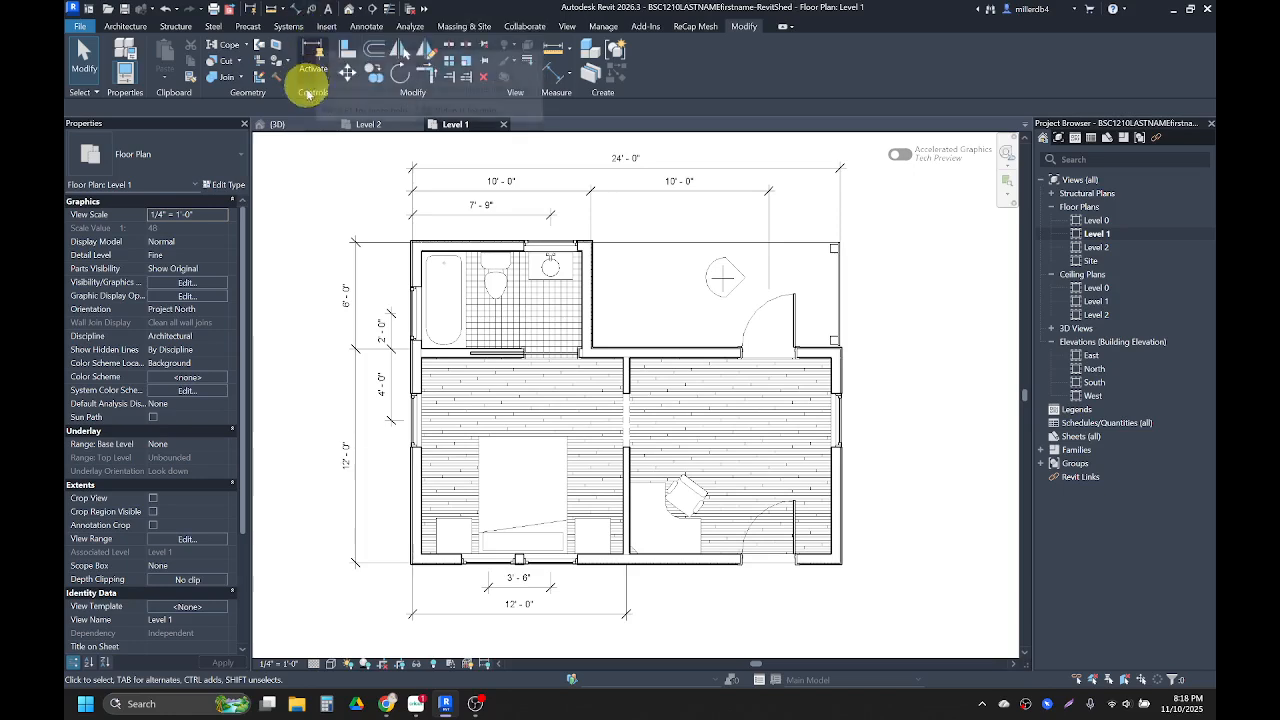
pyautogui.click(366, 28)
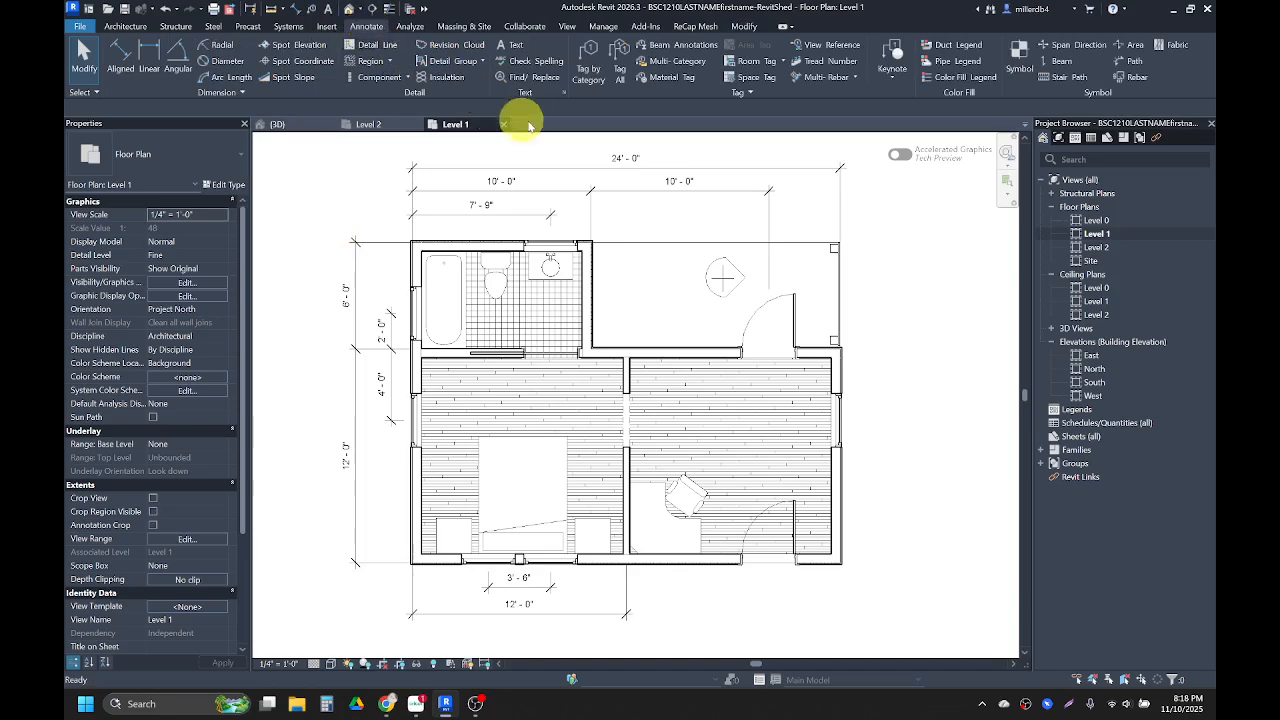
pyautogui.click(588, 68)
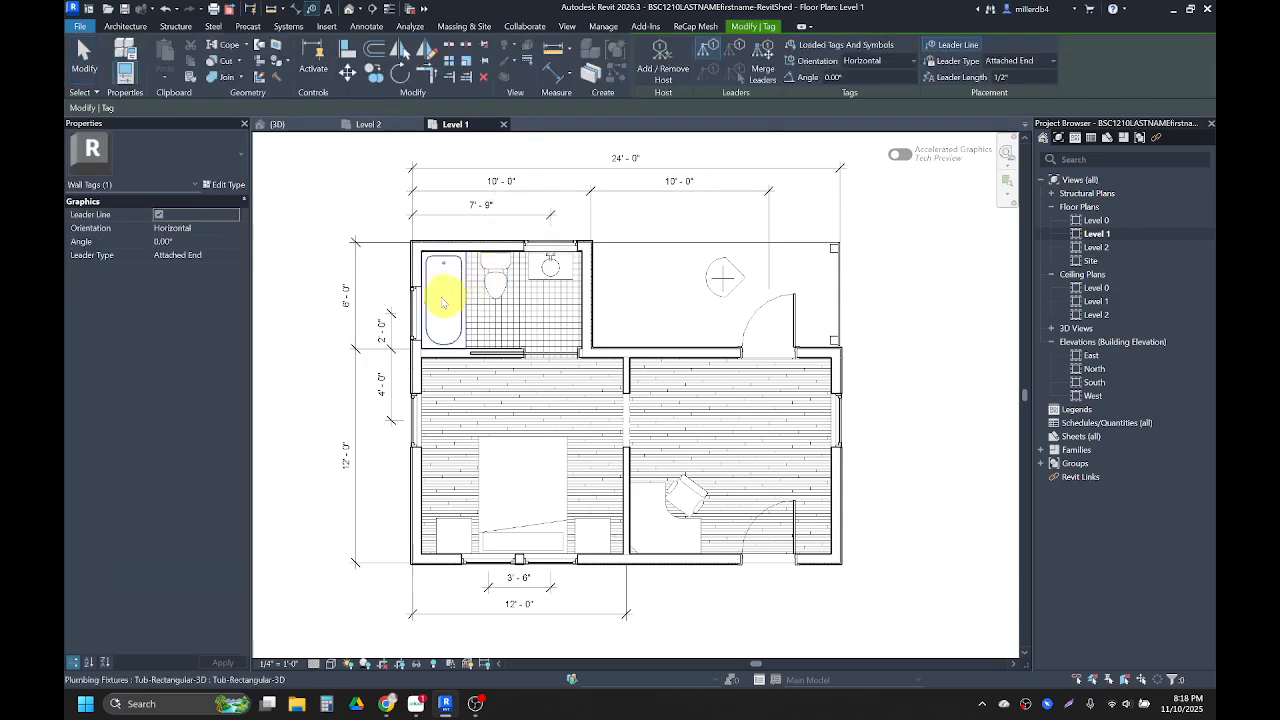
pyautogui.click(158, 215)
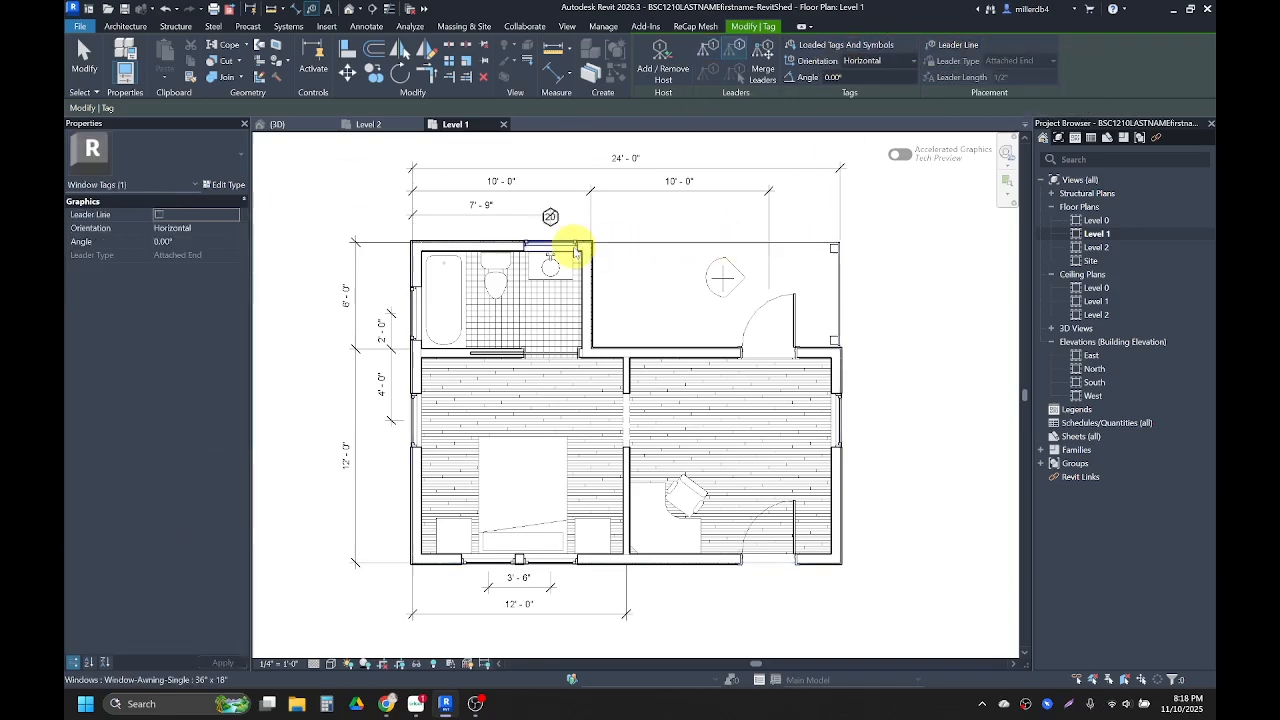
pyautogui.scroll(5, 568, 248)
pyautogui.scroll(-2, 563, 250)
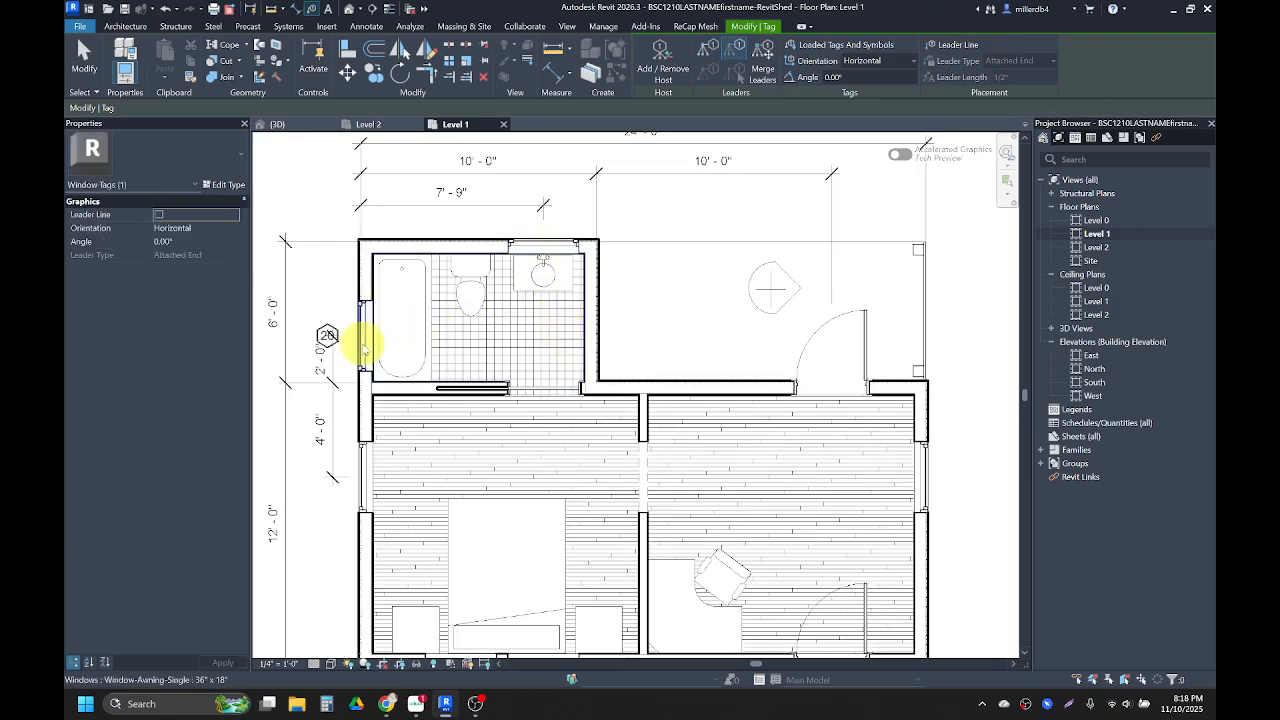
pyautogui.scroll(3, 420, 330)
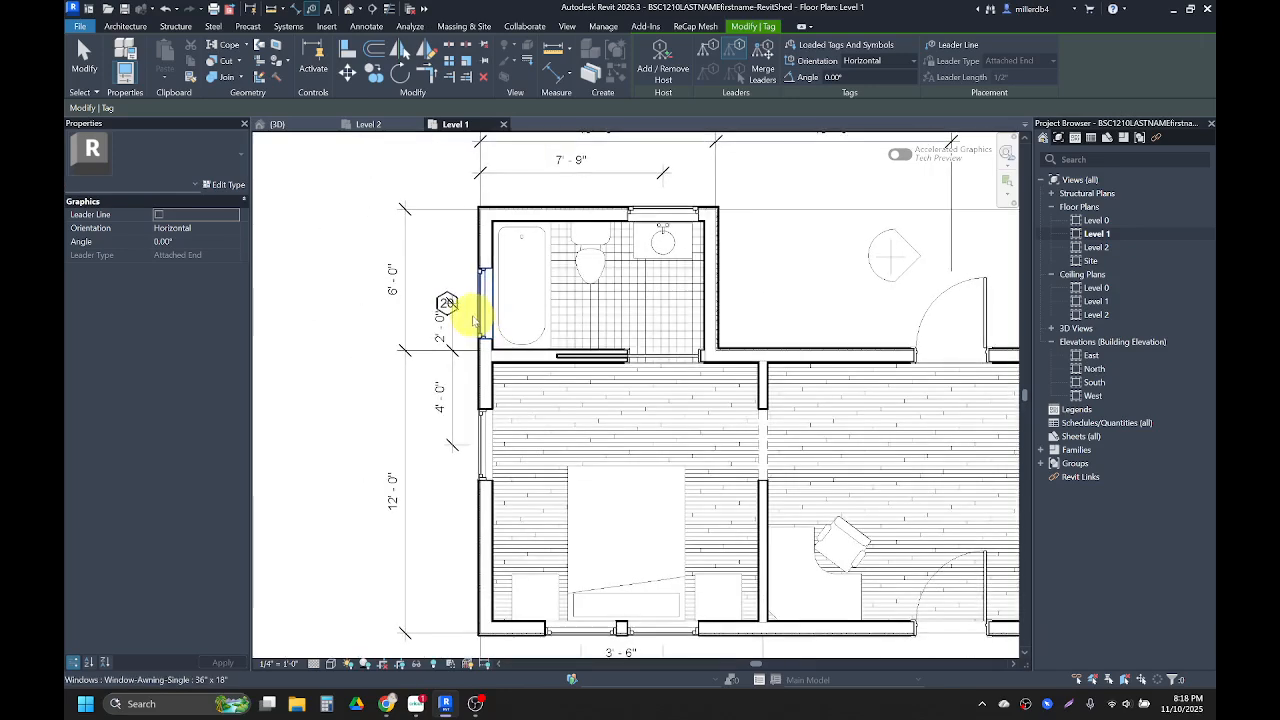
pyautogui.click(480, 314)
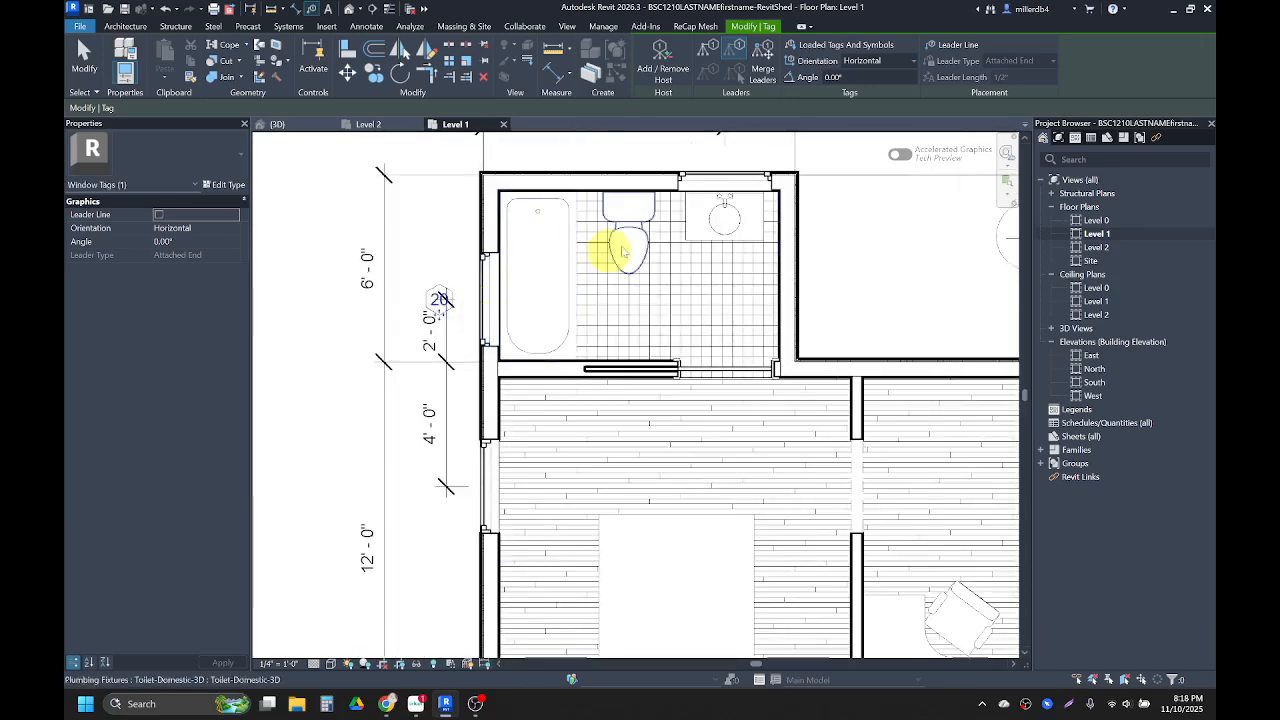
pyautogui.click(706, 188)
pyautogui.scroll(-1, 706, 188)
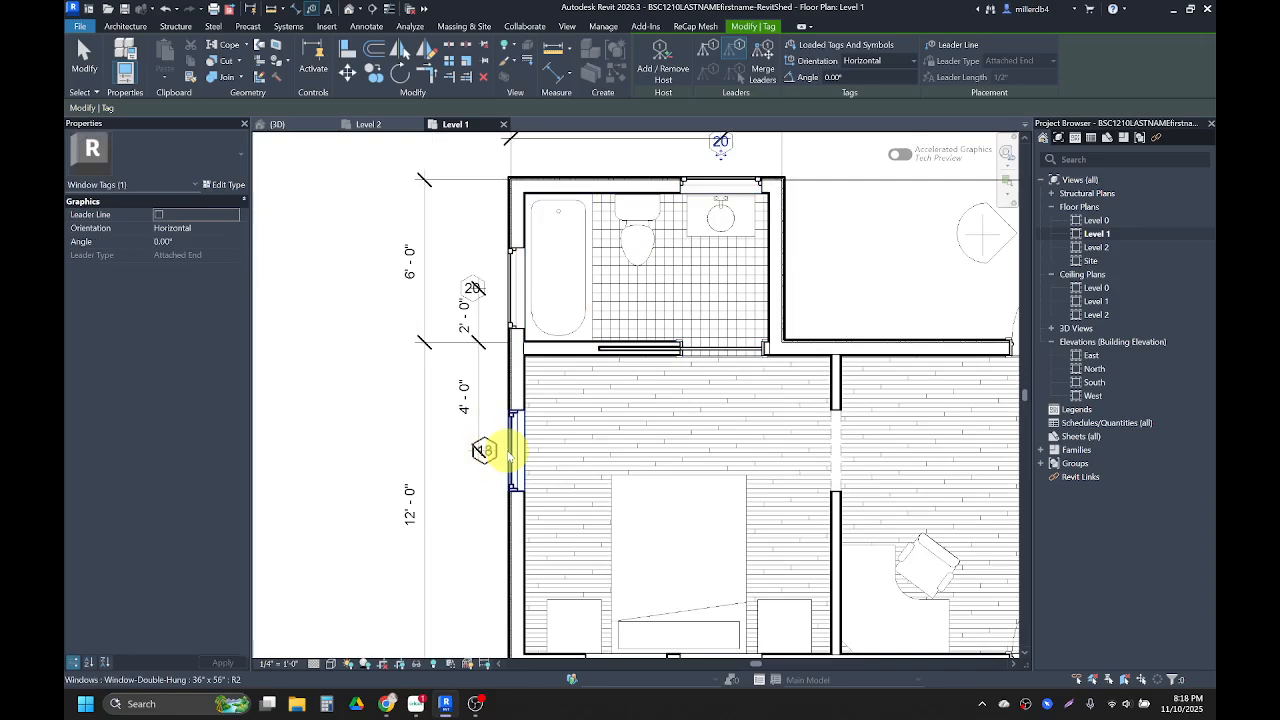
# Tag the bedroom's west window, its two south windows and the east window of the adjoining room.
pyautogui.click(509, 455)
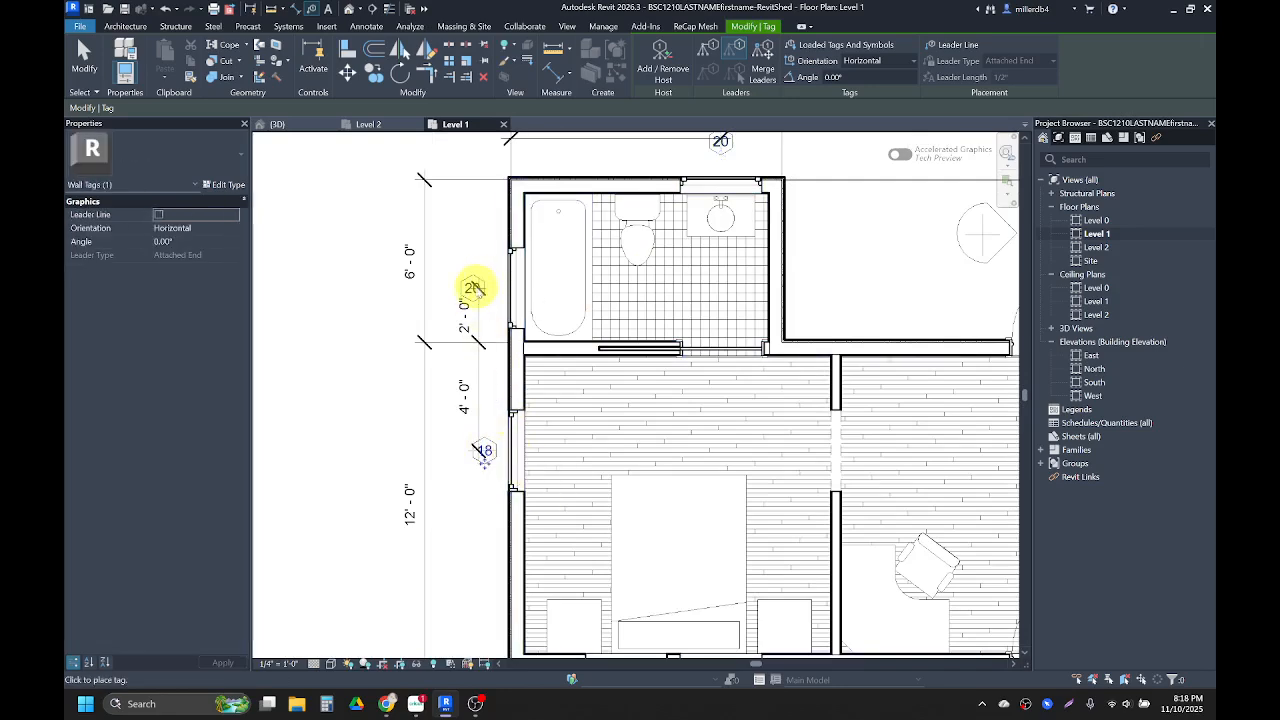
pyautogui.moveTo(537, 472); pyautogui.dragTo(472, 365, button='middle')
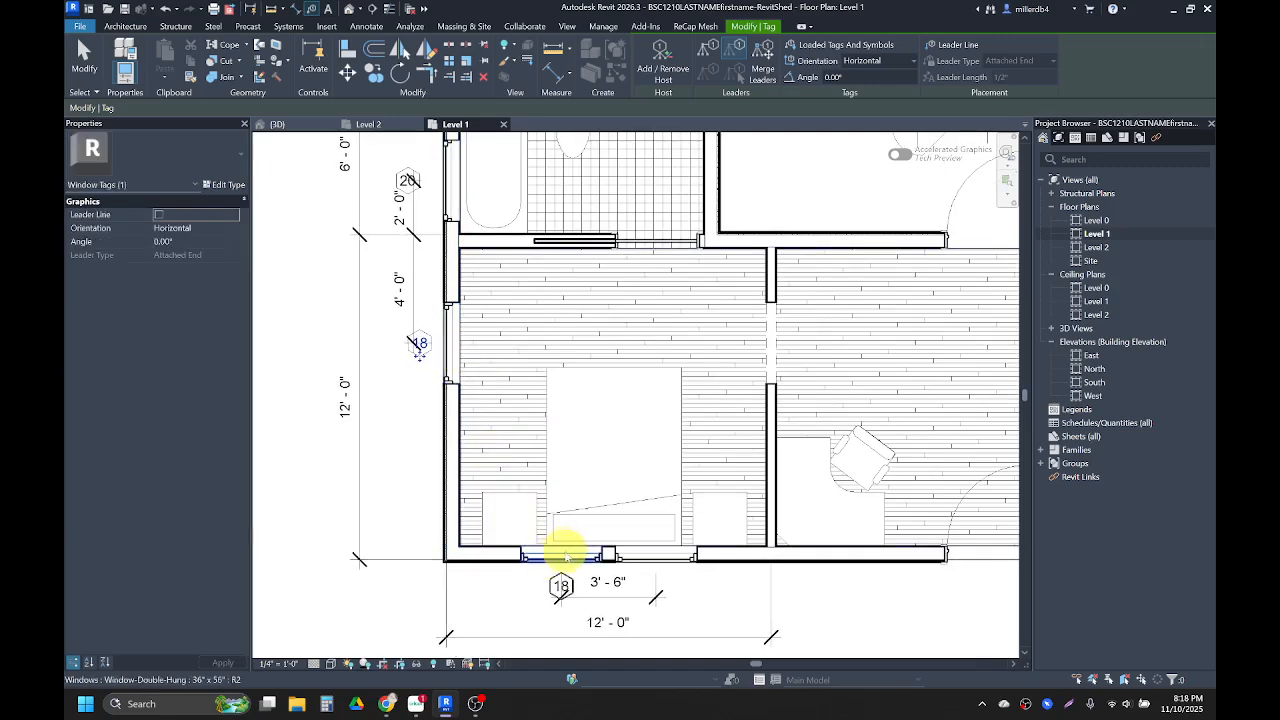
pyautogui.click(566, 553)
pyautogui.scroll(-3, 660, 550)
pyautogui.scroll(2, 588, 520)
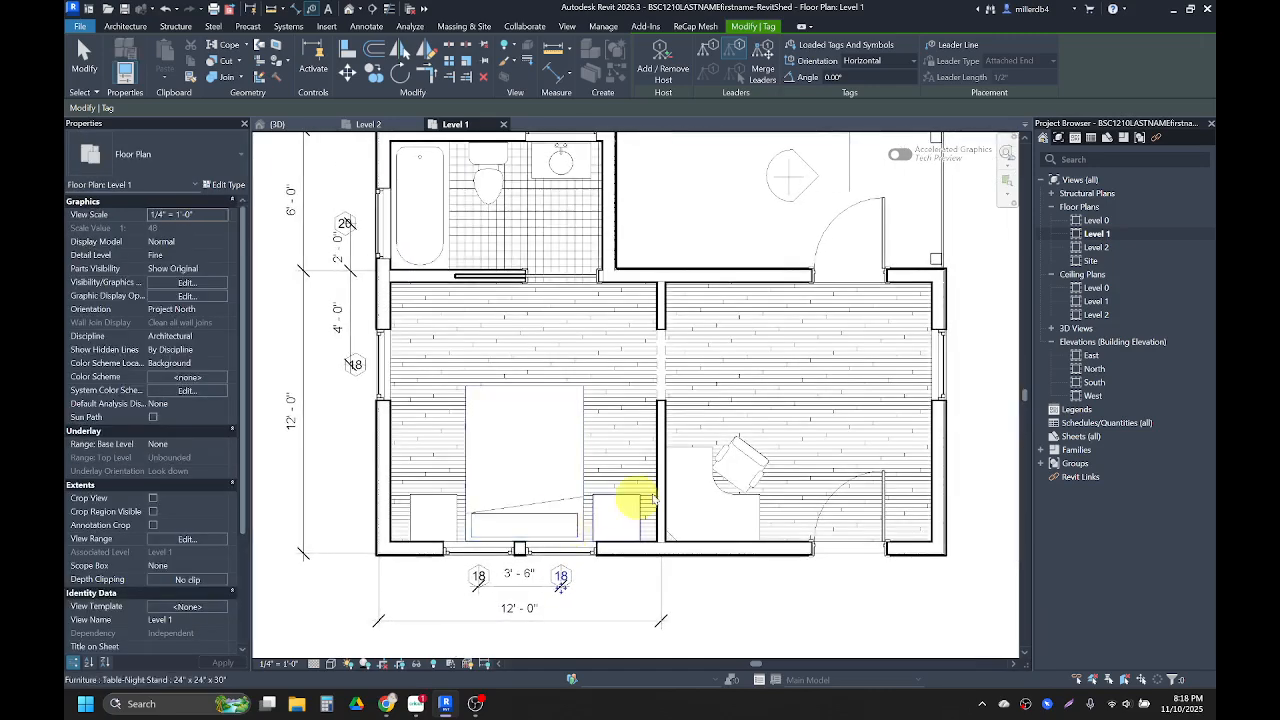
pyautogui.click(936, 365)
# Tag the two exterior doors, the opening between the main rooms and the bathroom pocket door, and finish tagging.
pyautogui.click(851, 285)
pyautogui.click(851, 545)
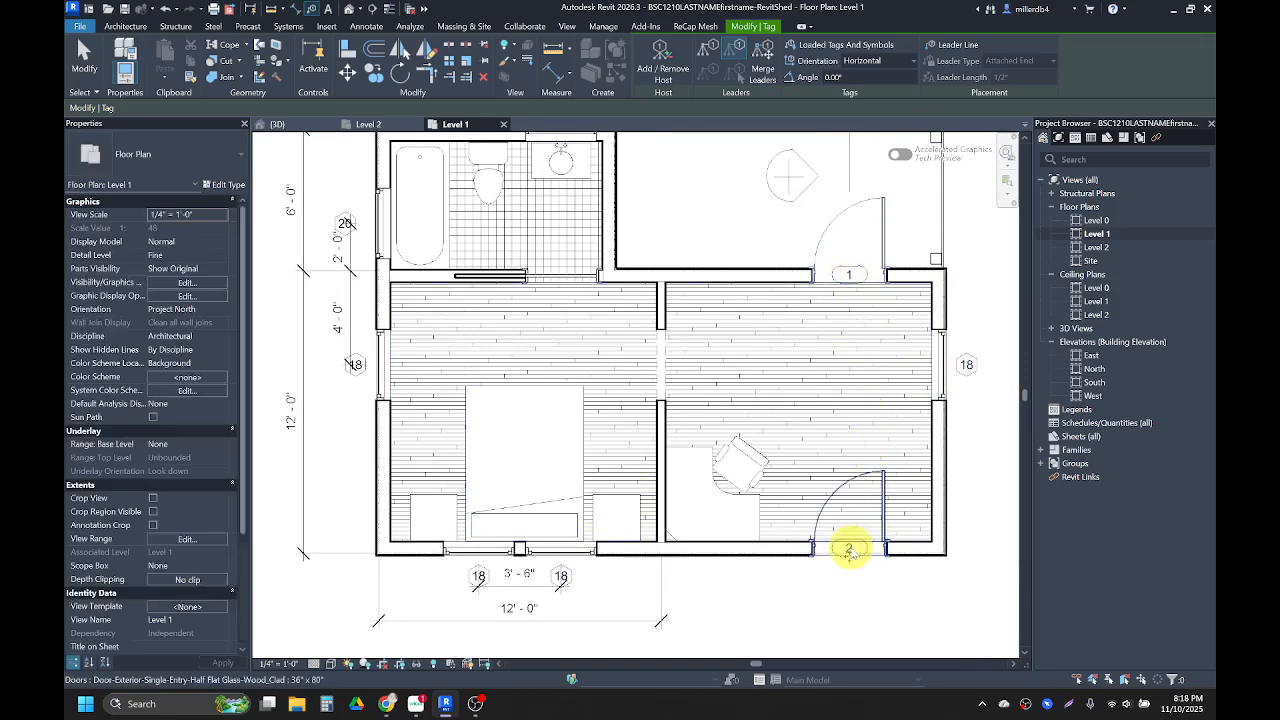
pyautogui.click(662, 365)
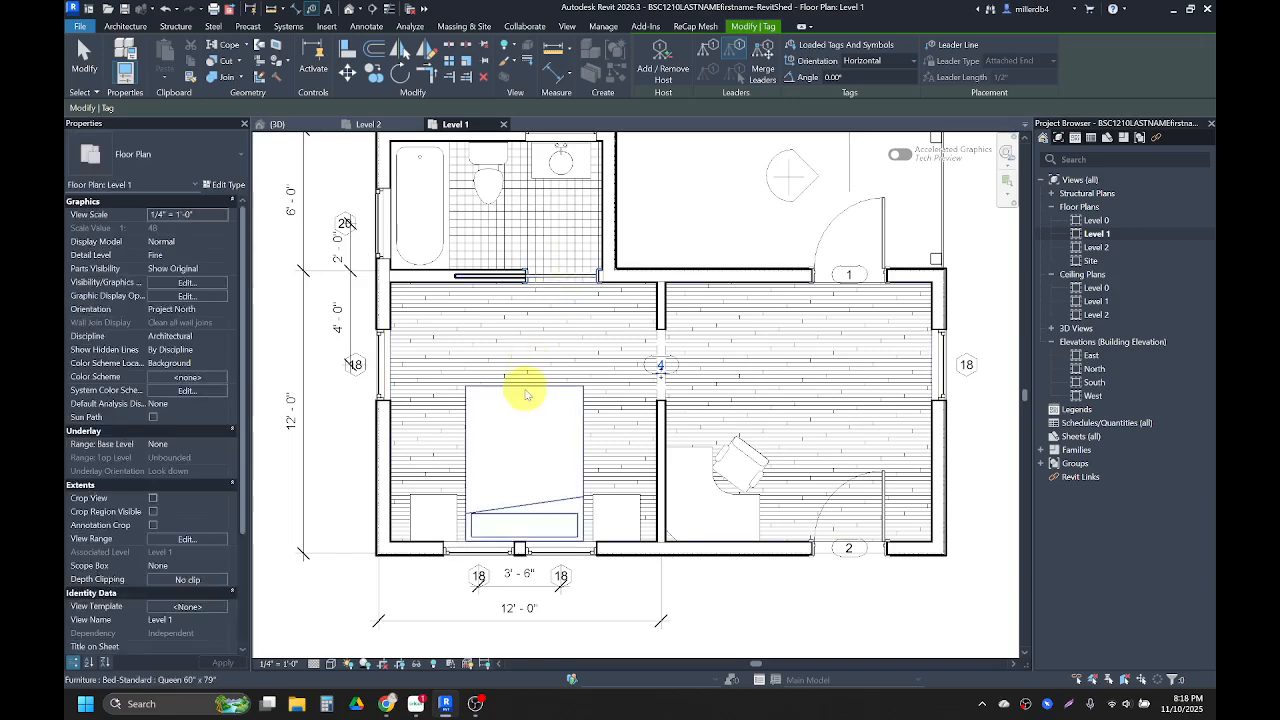
pyautogui.click(563, 278)
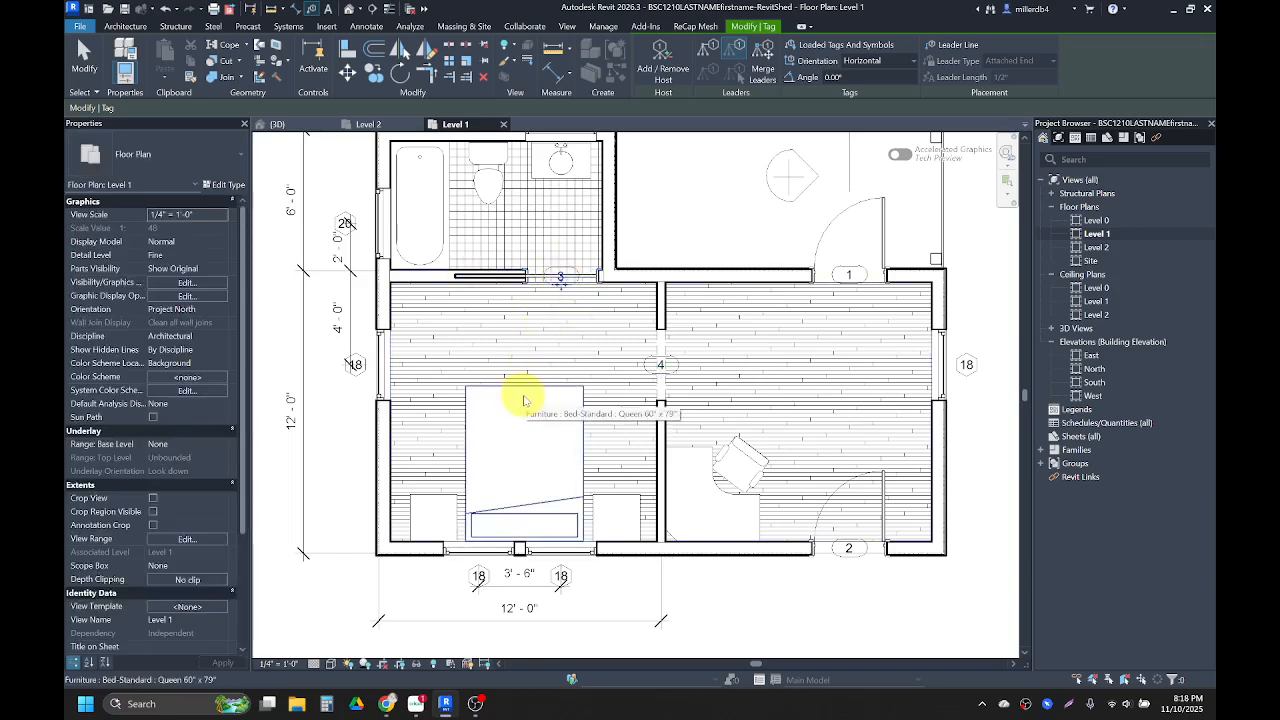
pyautogui.press('Escape')
pyautogui.scroll(-2, 520, 430)
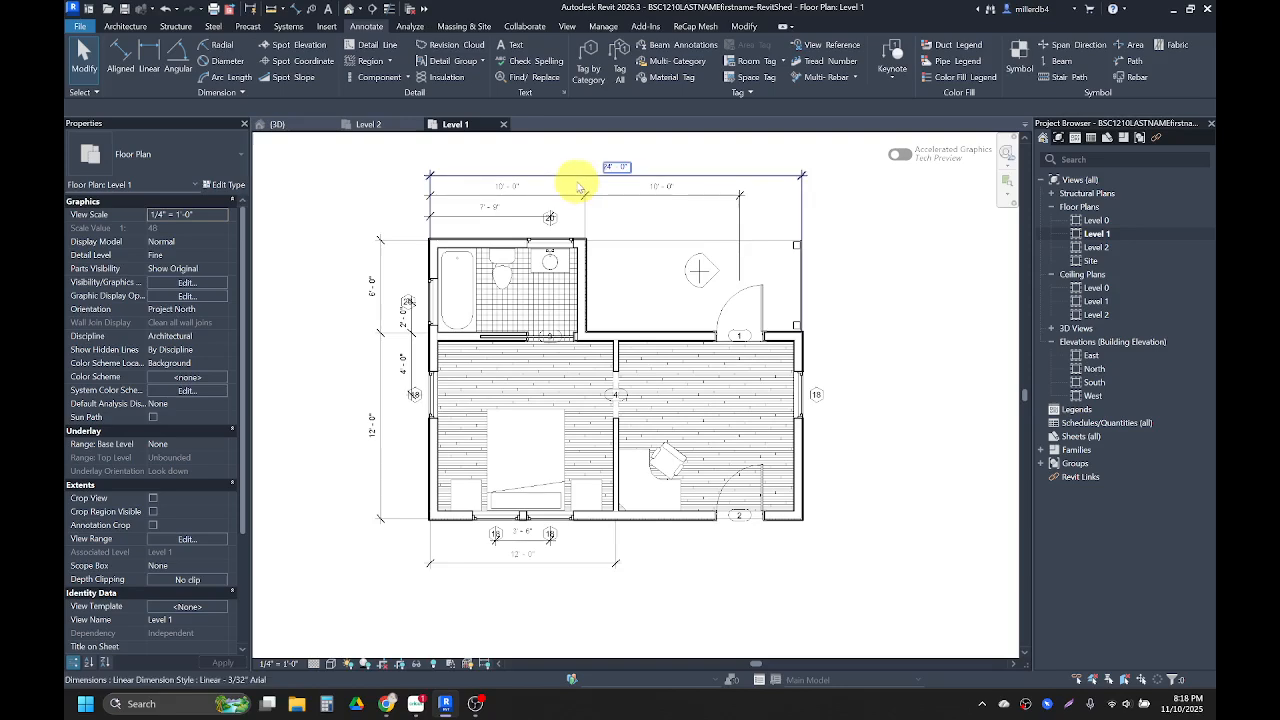
# Move the three dimension strings north of the plan farther out and pull the 7'-9" witness line clear of the window tag.
pyautogui.scroll(1, 572, 183)
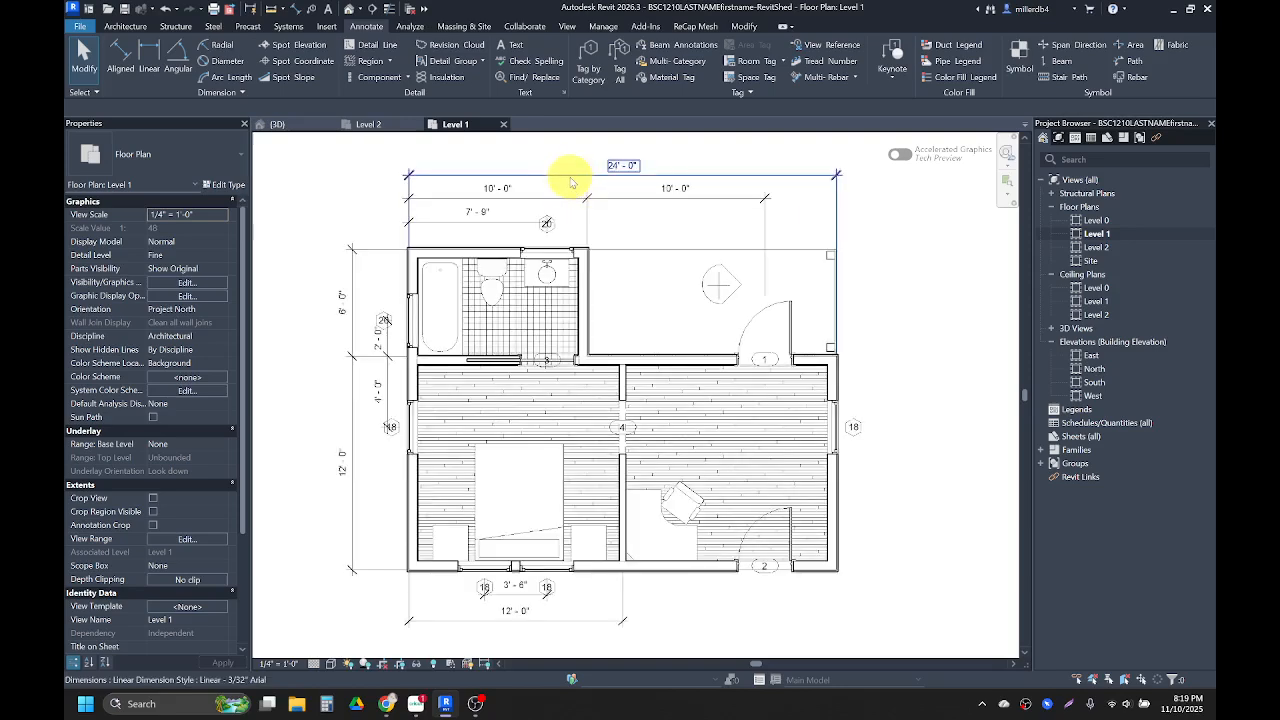
pyautogui.click(570, 168)
pyautogui.moveTo(571, 158); pyautogui.dragTo(571, 140)
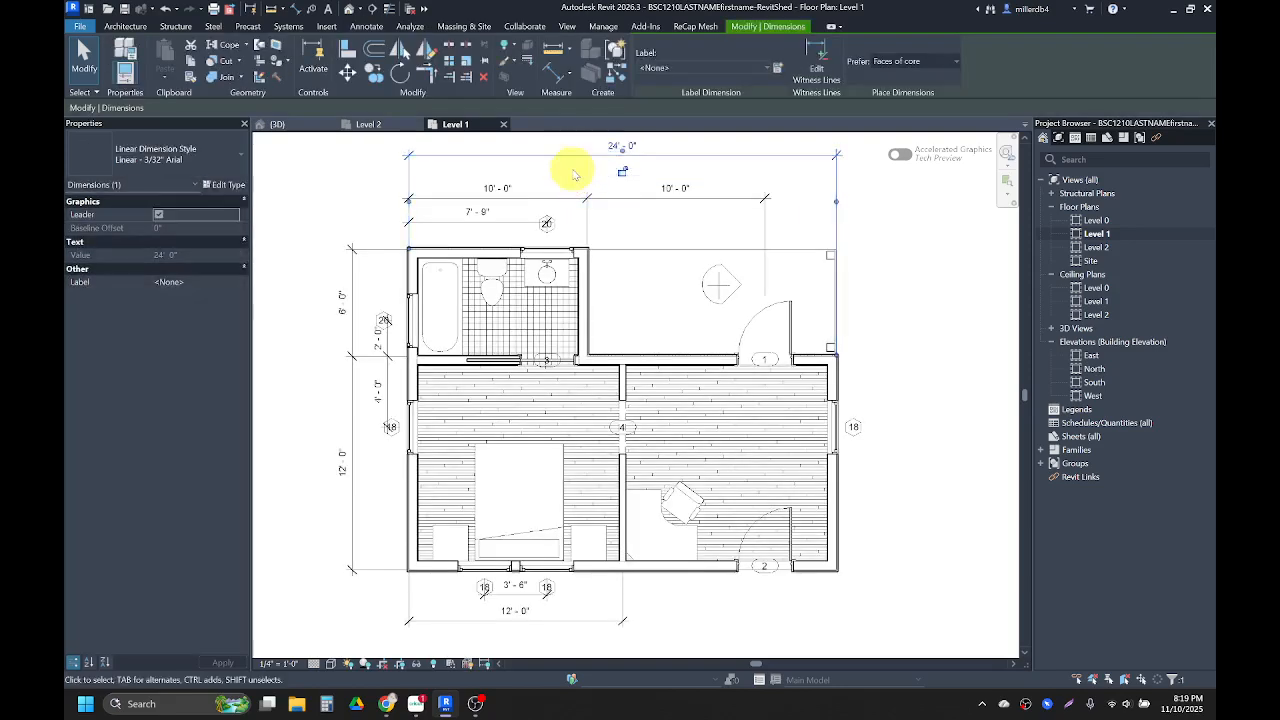
pyautogui.click(567, 185)
pyautogui.moveTo(567, 185); pyautogui.dragTo(566, 163)
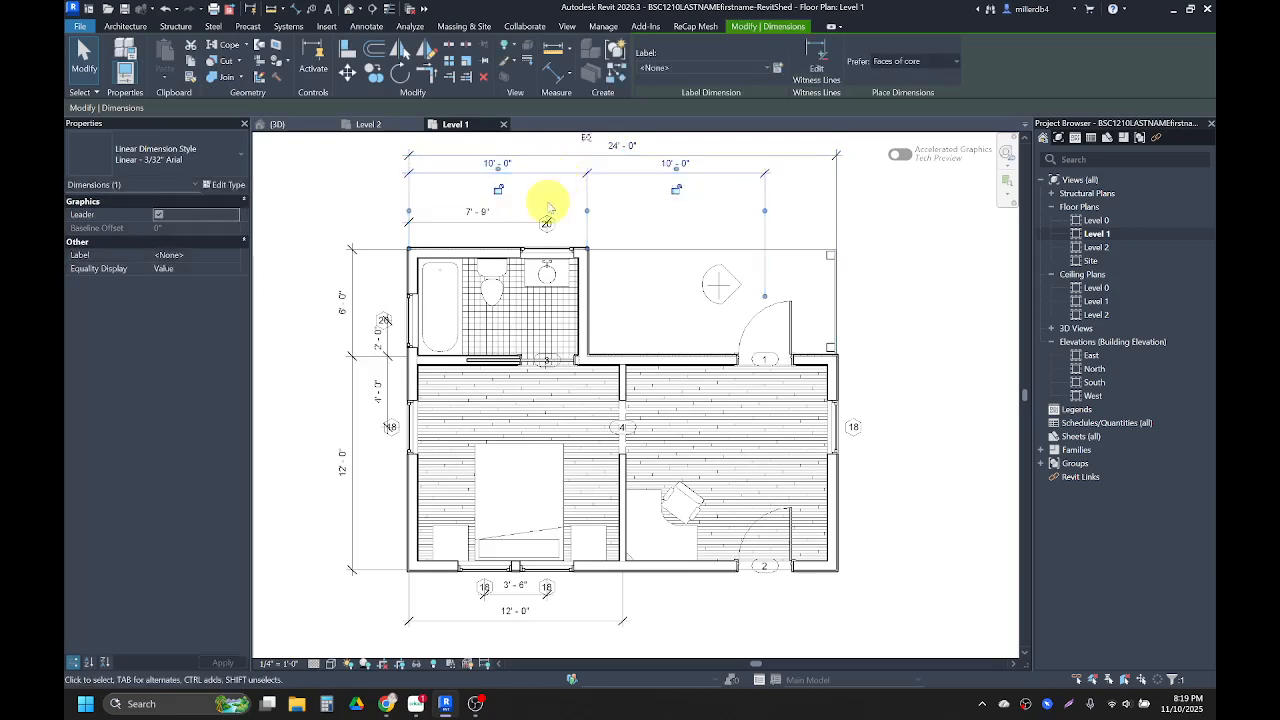
pyautogui.moveTo(509, 214); pyautogui.dragTo(520, 194)
pyautogui.scroll(3, 520, 194)
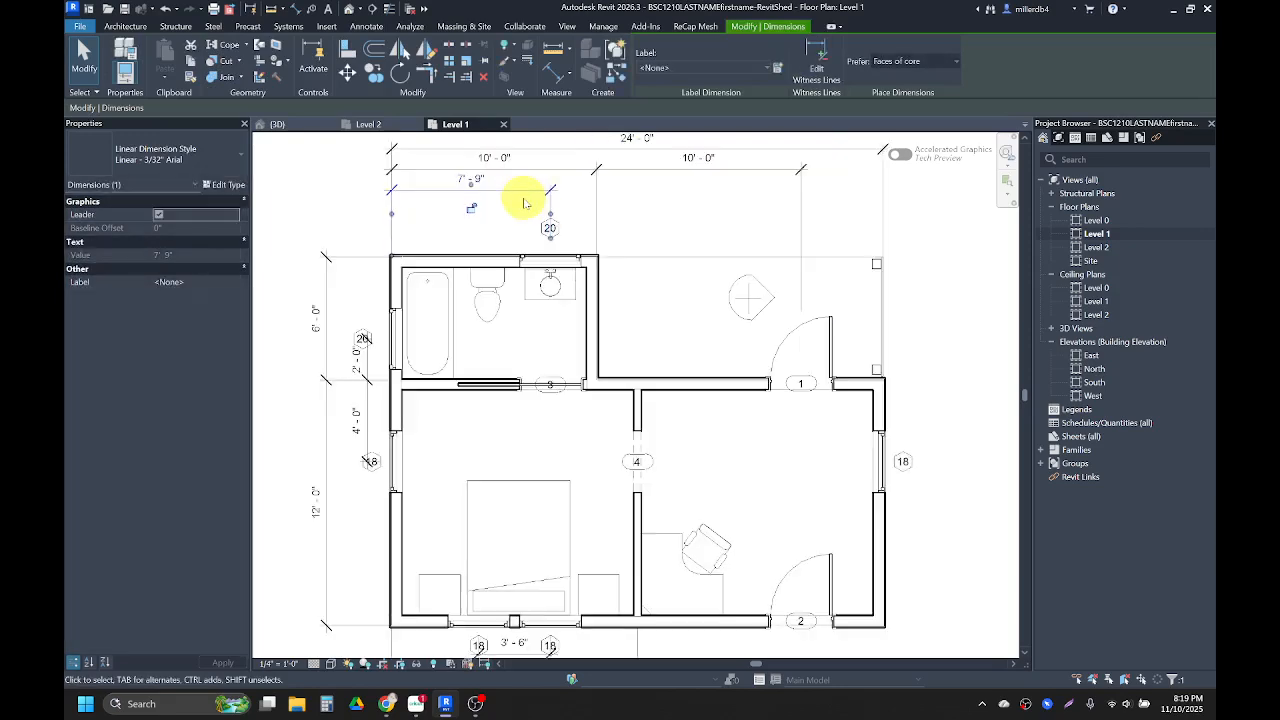
pyautogui.moveTo(554, 246); pyautogui.dragTo(555, 210)
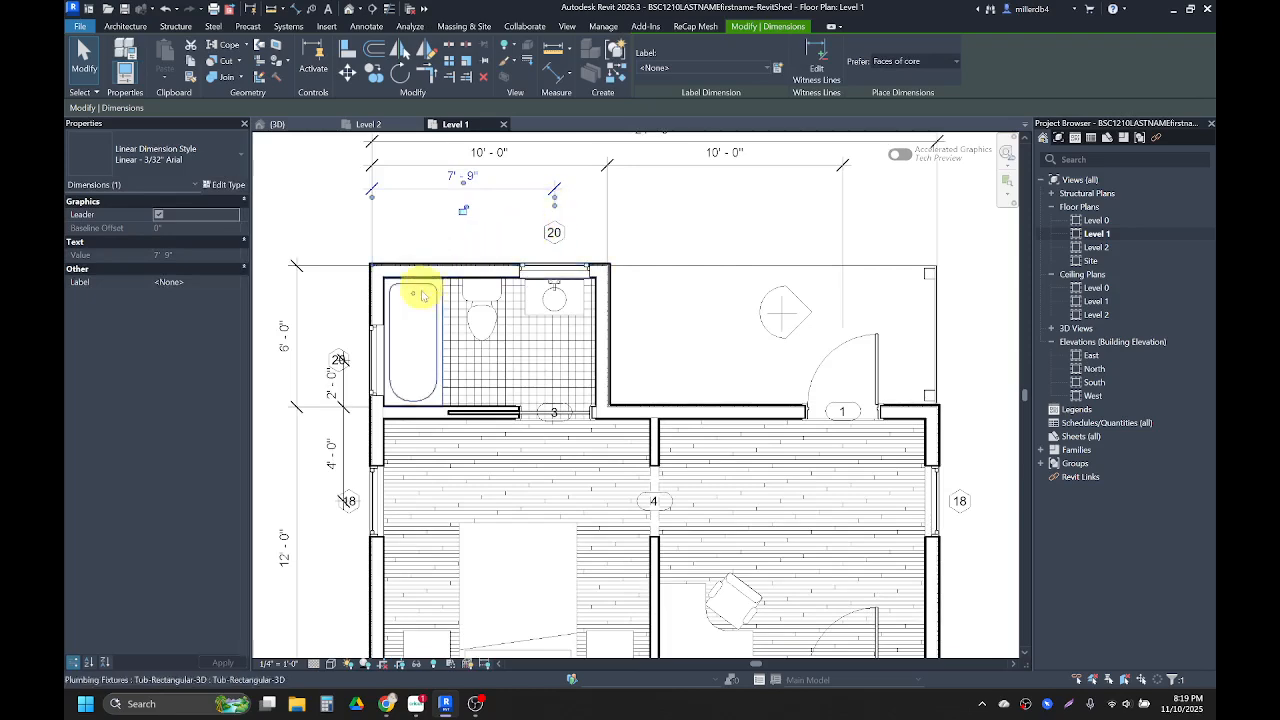
# Move the two dimension strings west of the plan farther out and shorten their witness lines to clear the window tags.
pyautogui.scroll(1, 337, 414)
pyautogui.moveTo(337, 414); pyautogui.dragTo(425, 372, button='middle')
pyautogui.scroll(-1, 425, 372)
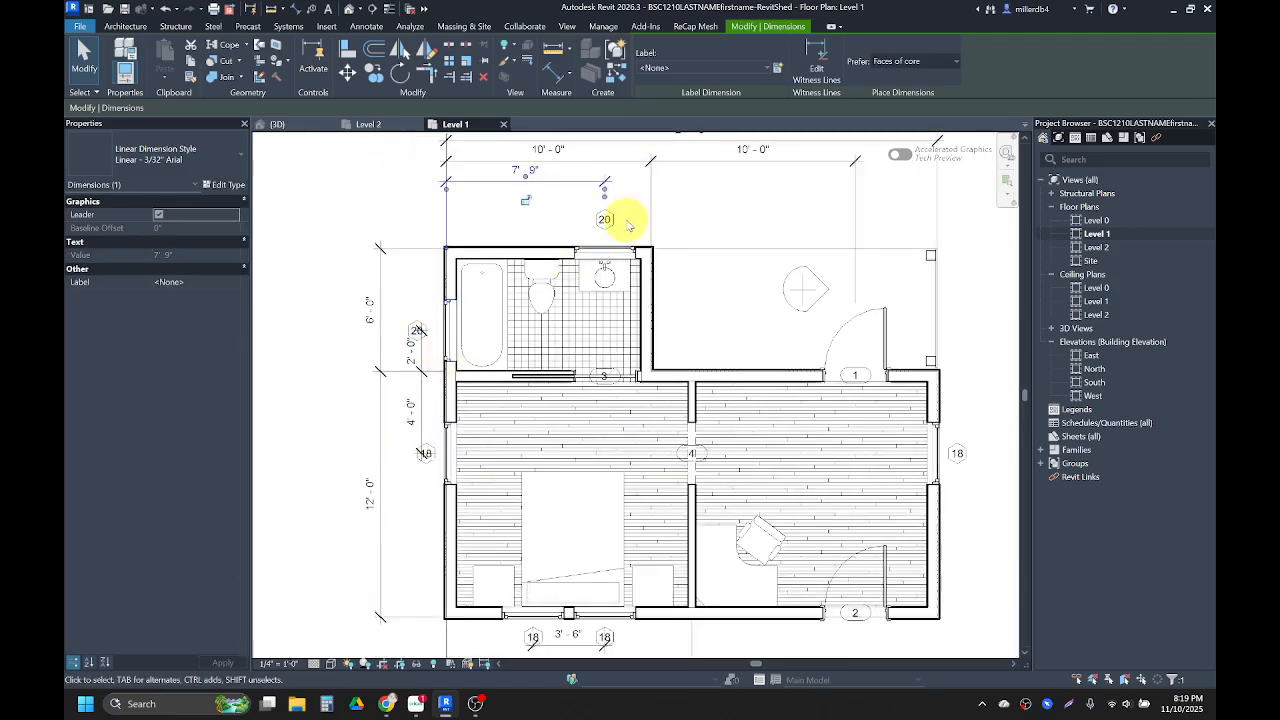
pyautogui.press('Escape')
pyautogui.moveTo(380, 403); pyautogui.dragTo(333, 405)
pyautogui.moveTo(418, 412); pyautogui.dragTo(366, 401)
pyautogui.moveTo(396, 330); pyautogui.dragTo(385, 331)
pyautogui.moveTo(435, 456); pyautogui.dragTo(414, 451)
pyautogui.moveTo(457, 508); pyautogui.dragTo(458, 402, button='middle')
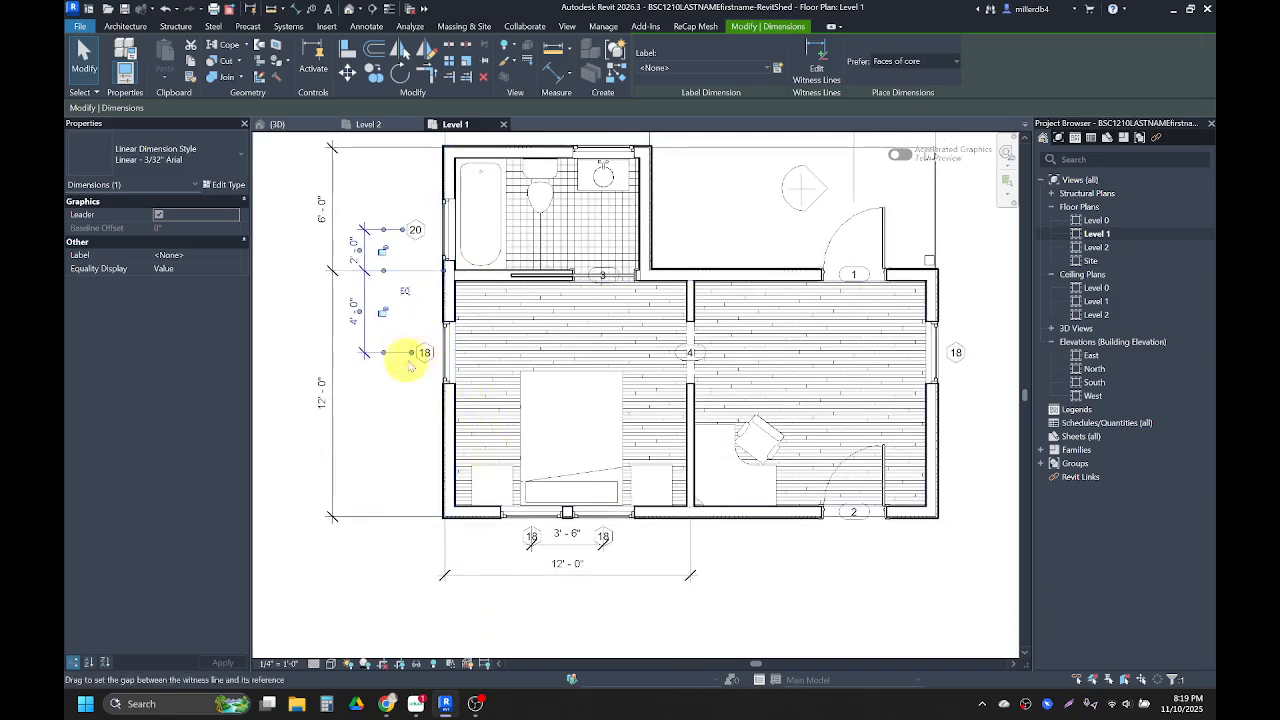
# Move the 12'-0" and 3'-6" dimensions south of the plan farther out and shorten the witness lines below the window tags.
pyautogui.click(468, 576)
pyautogui.moveTo(470, 580); pyautogui.dragTo(478, 626)
pyautogui.moveTo(549, 546)
pyautogui.mouseDown()
pyautogui.moveTo(557, 580)
pyautogui.moveTo(531, 550)
pyautogui.mouseUp()
pyautogui.moveTo(603, 528); pyautogui.dragTo(601, 556)
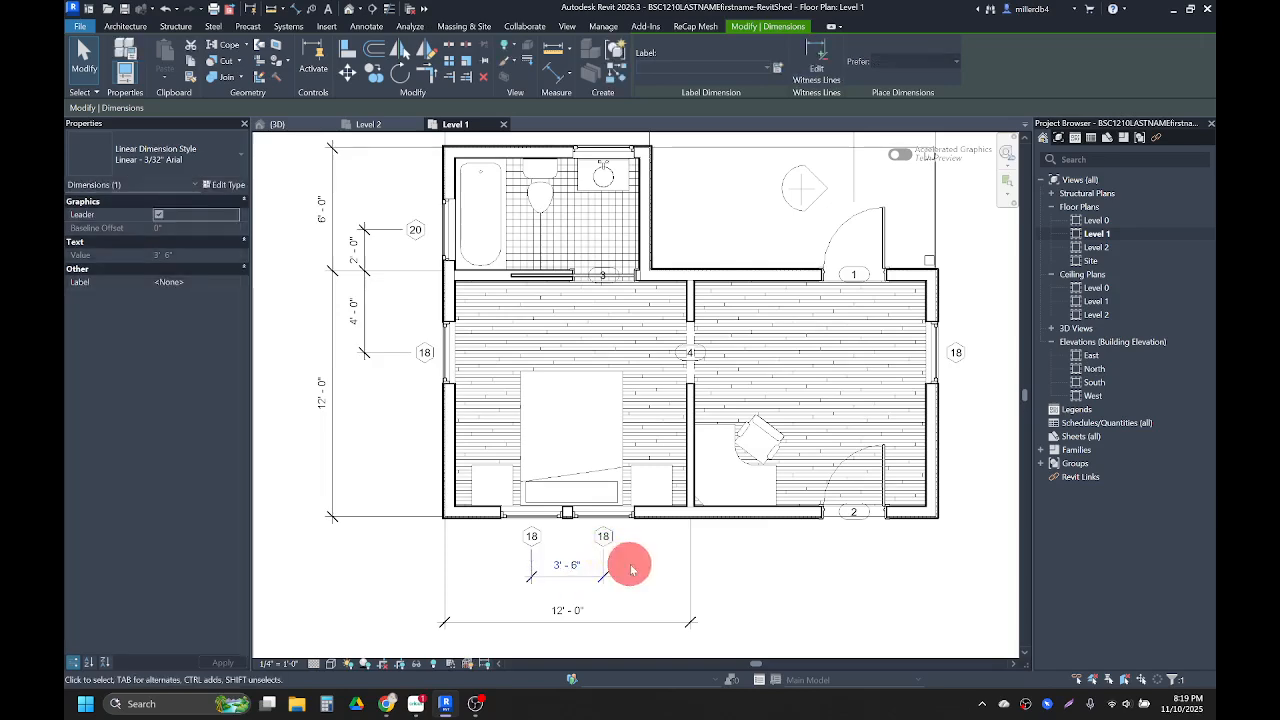
pyautogui.click(641, 574)
pyautogui.moveTo(711, 543); pyautogui.dragTo(643, 541, button='middle')
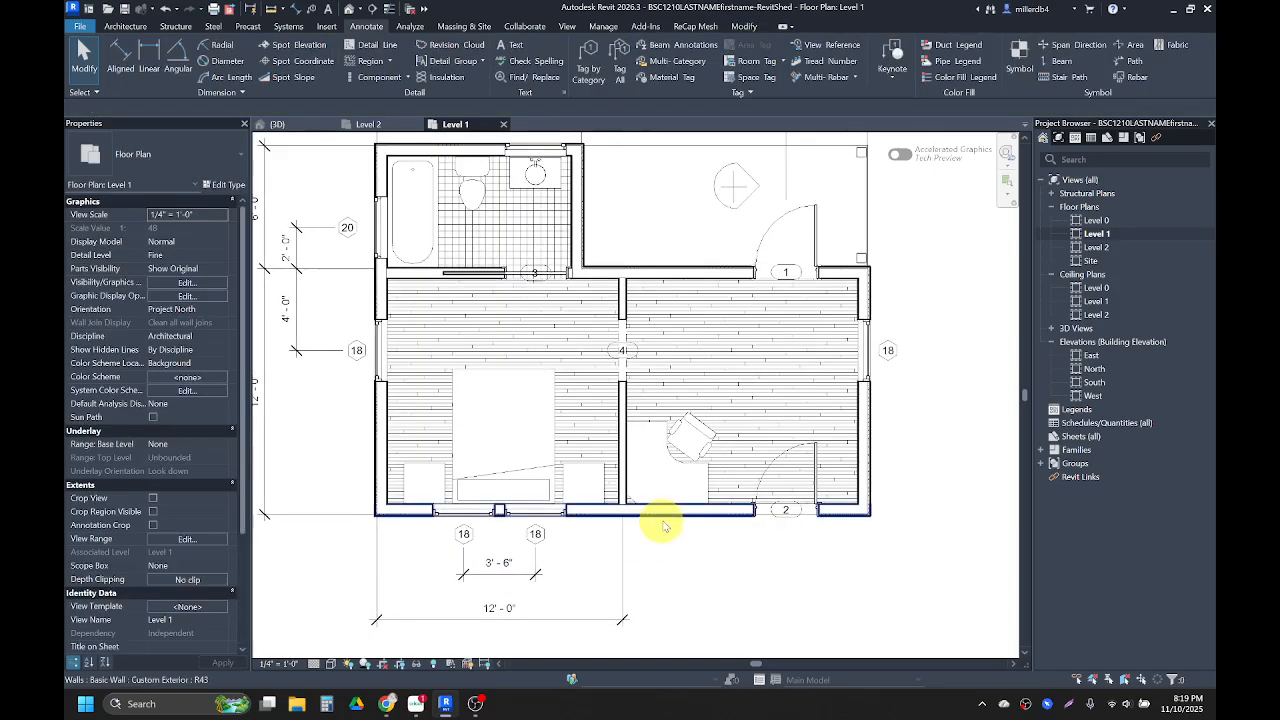
# Change the type mark of the windows tagged 18 to A and accept the type parameter change.
pyautogui.scroll(3, 356, 352)
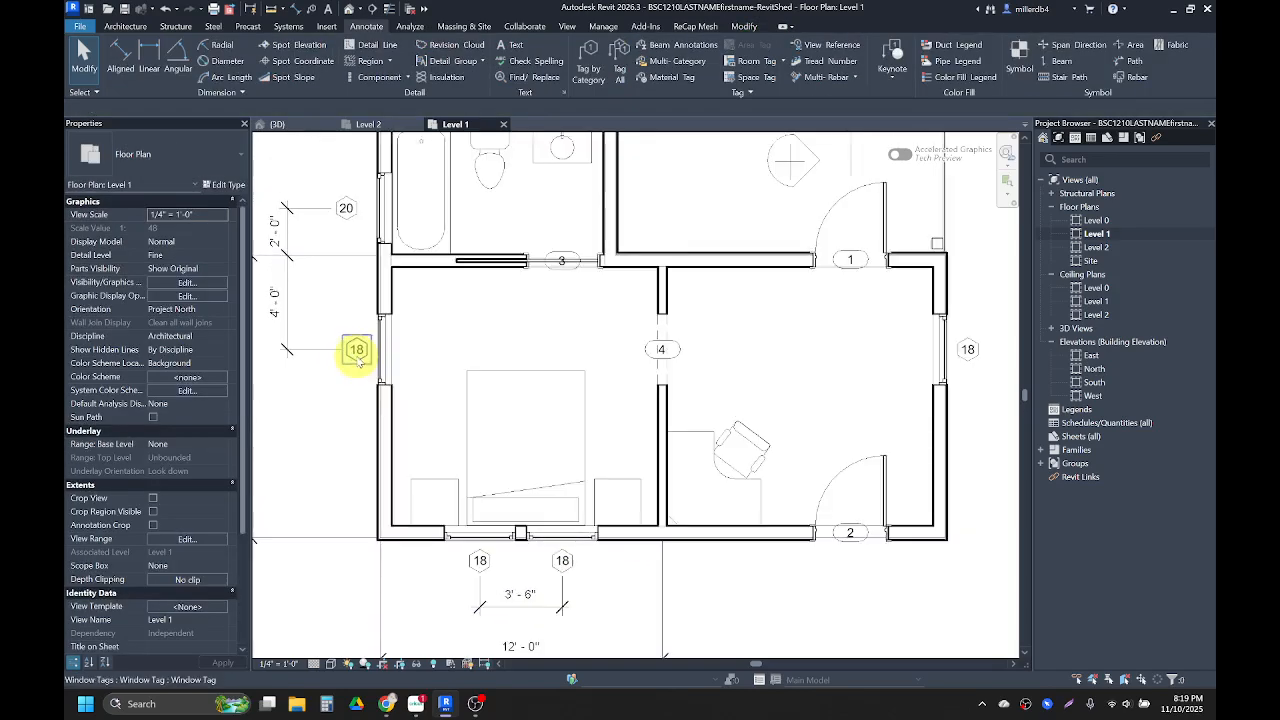
pyautogui.scroll(-3, 357, 355)
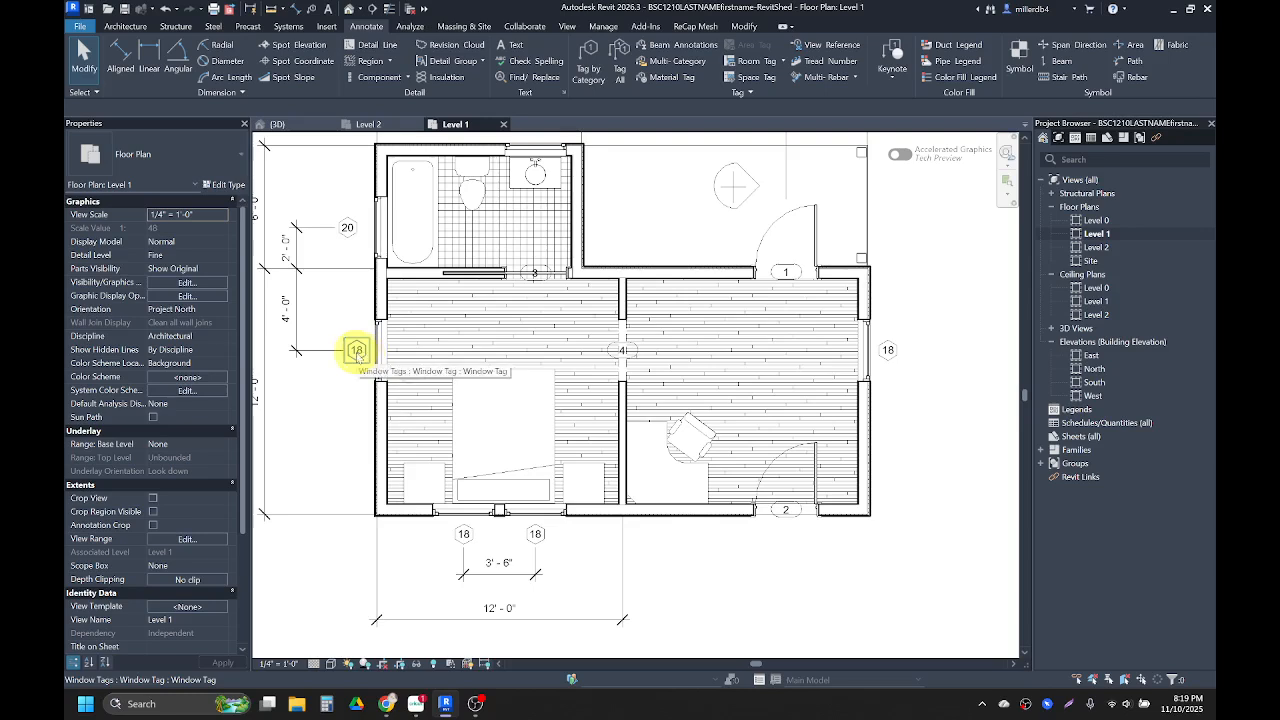
pyautogui.click(357, 356)
pyautogui.click(357, 356)
pyautogui.click(357, 354)
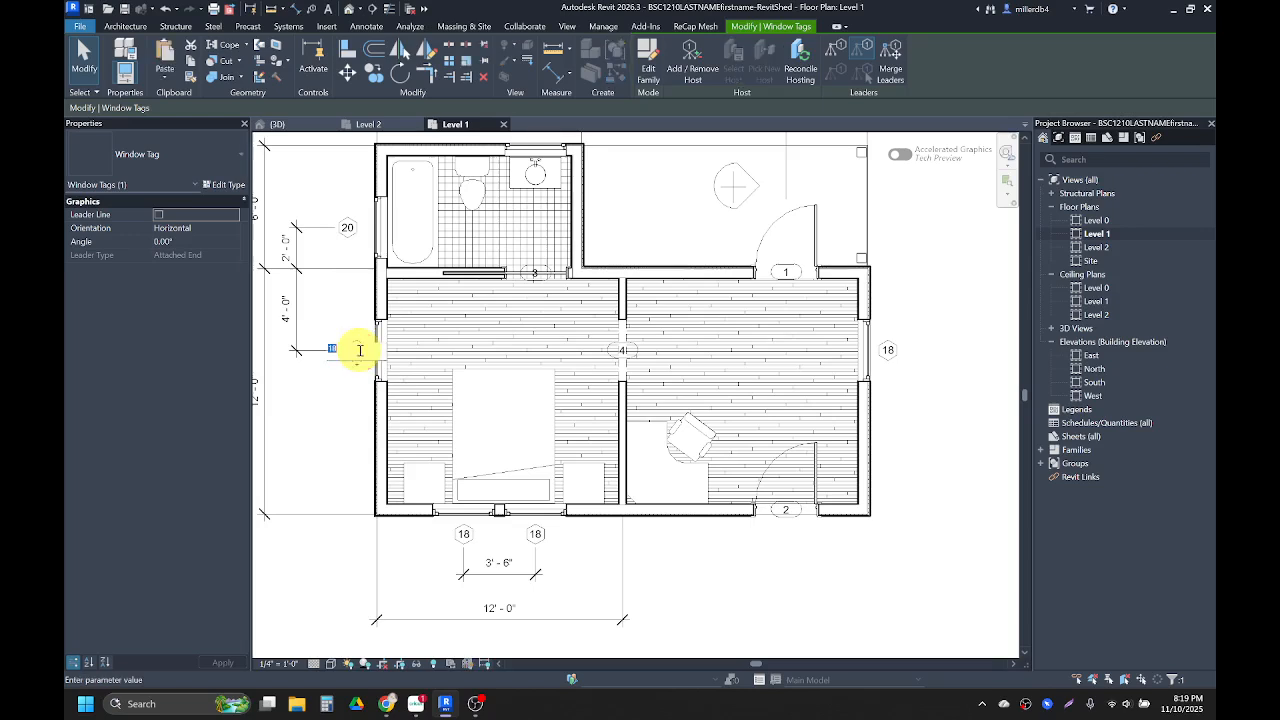
pyautogui.press('capslock')
pyautogui.press('Return')
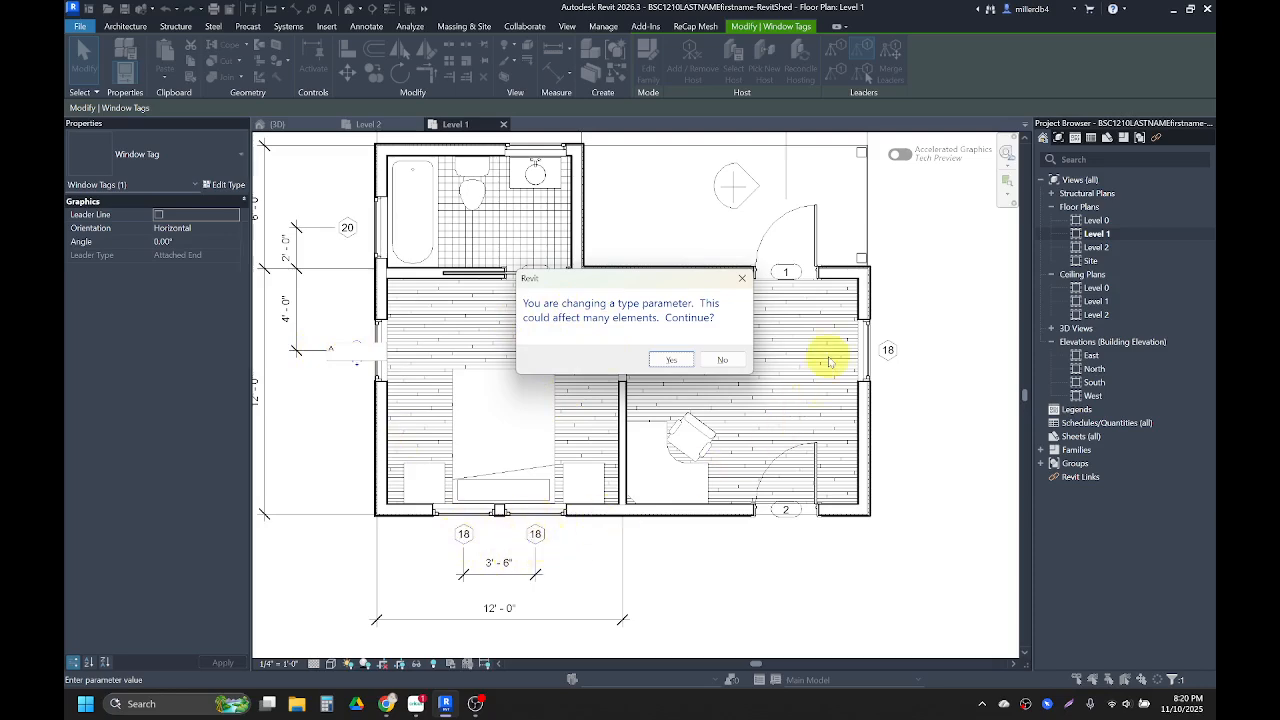
pyautogui.click(672, 362)
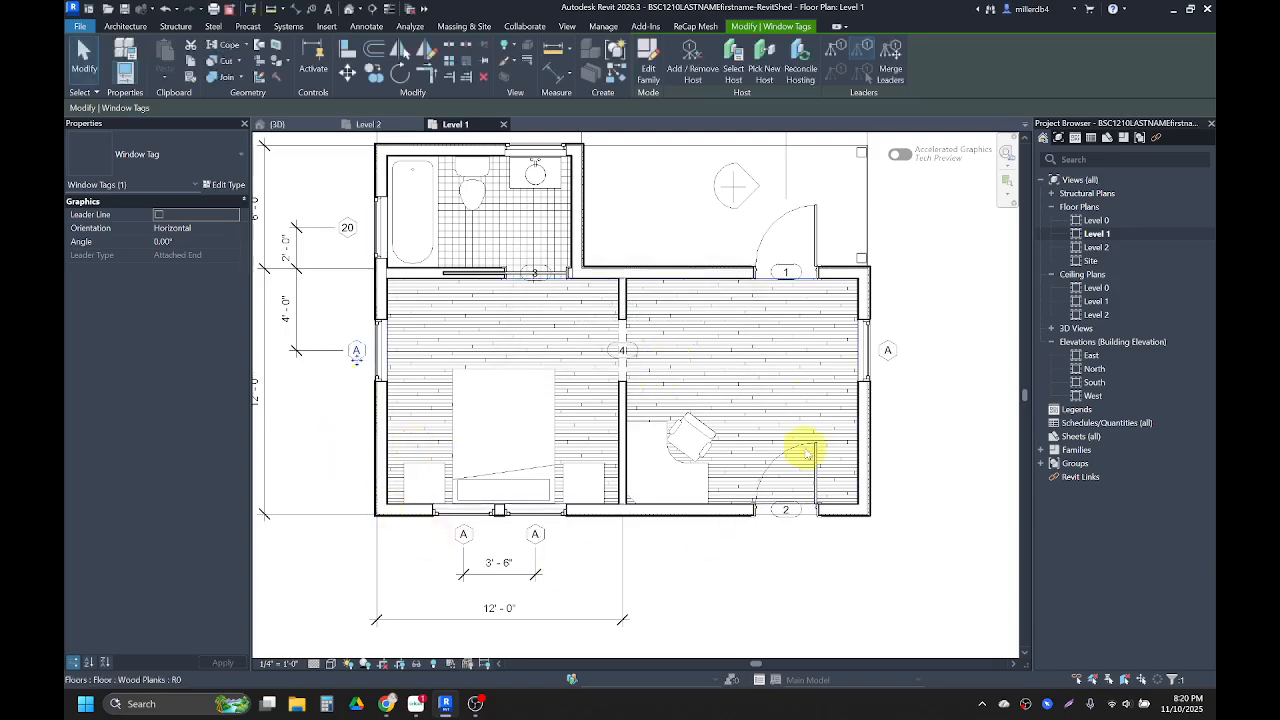
# Change the type mark of the bathroom windows to B and accept the type parameter change.
pyautogui.moveTo(623, 363); pyautogui.dragTo(630, 408, button='middle')
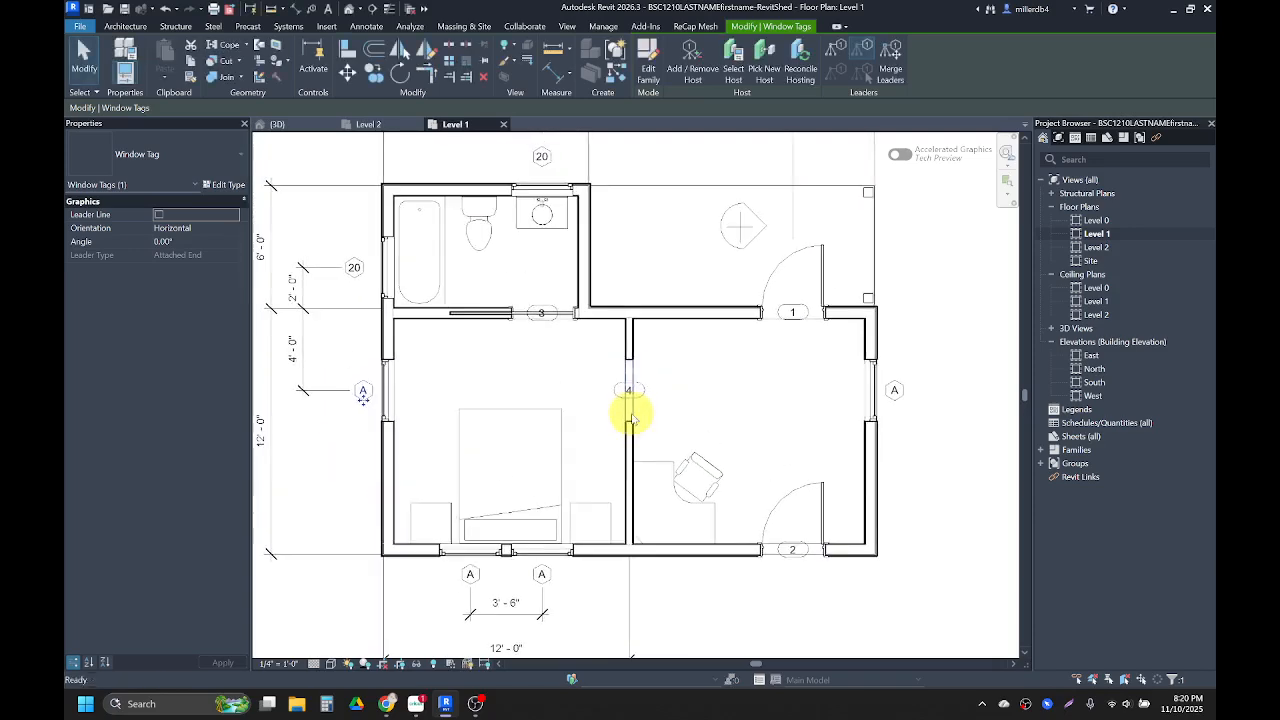
pyautogui.click(356, 270)
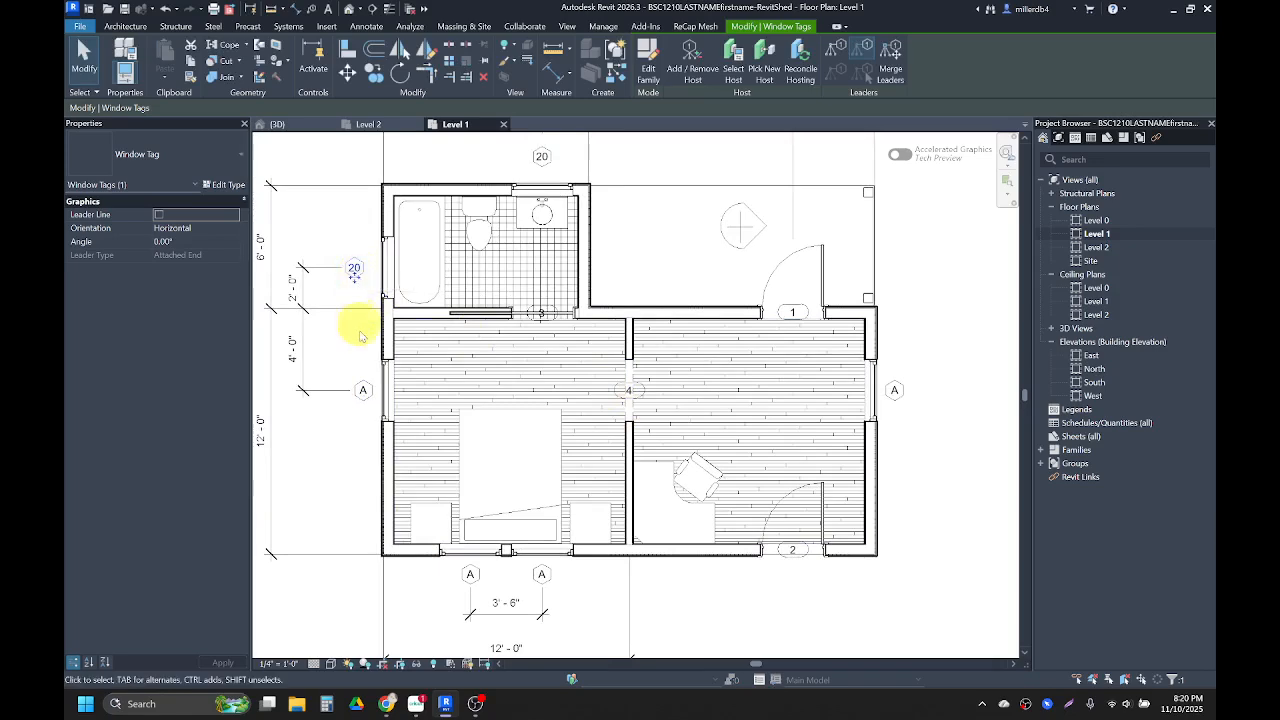
pyautogui.click(356, 266)
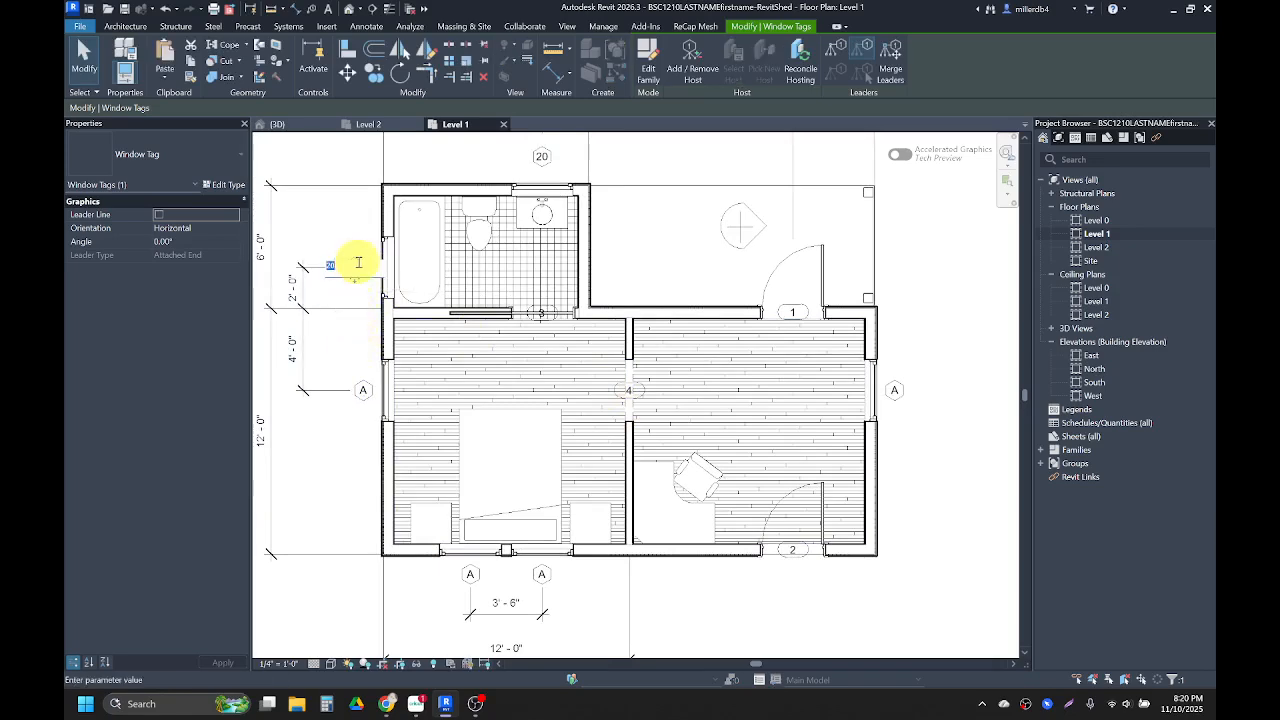
pyautogui.press('Return')
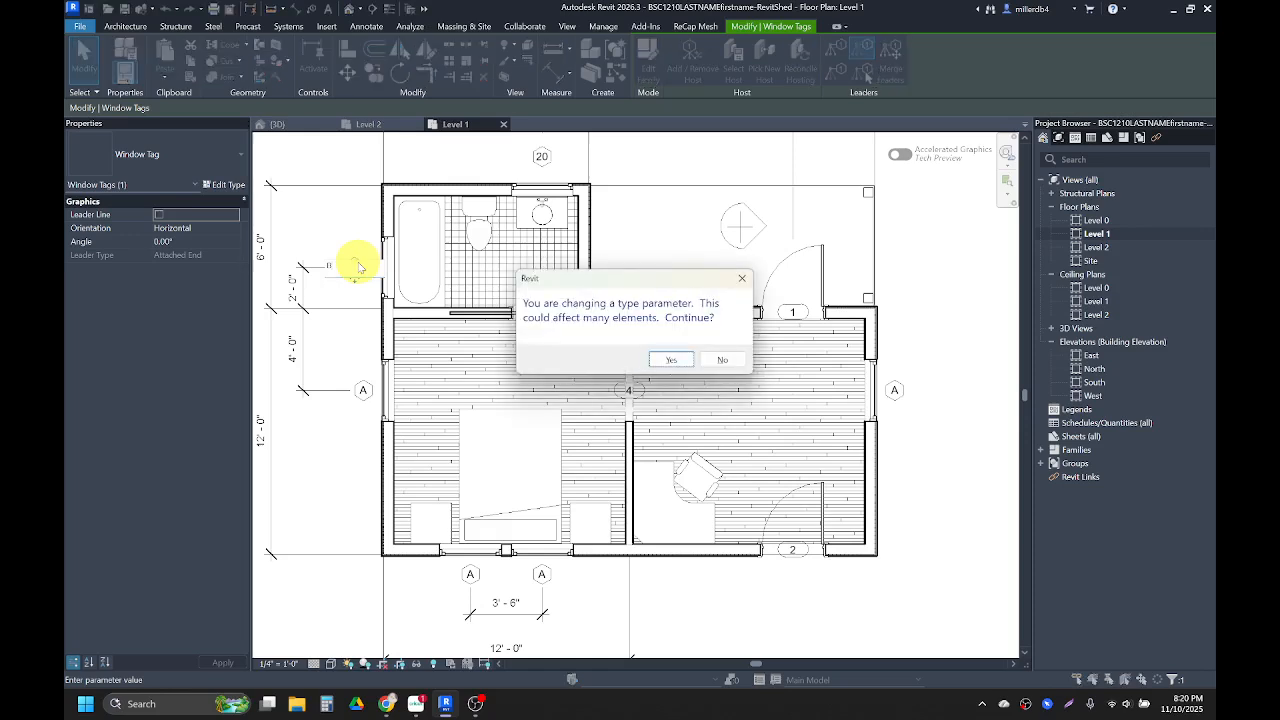
pyautogui.click(671, 360)
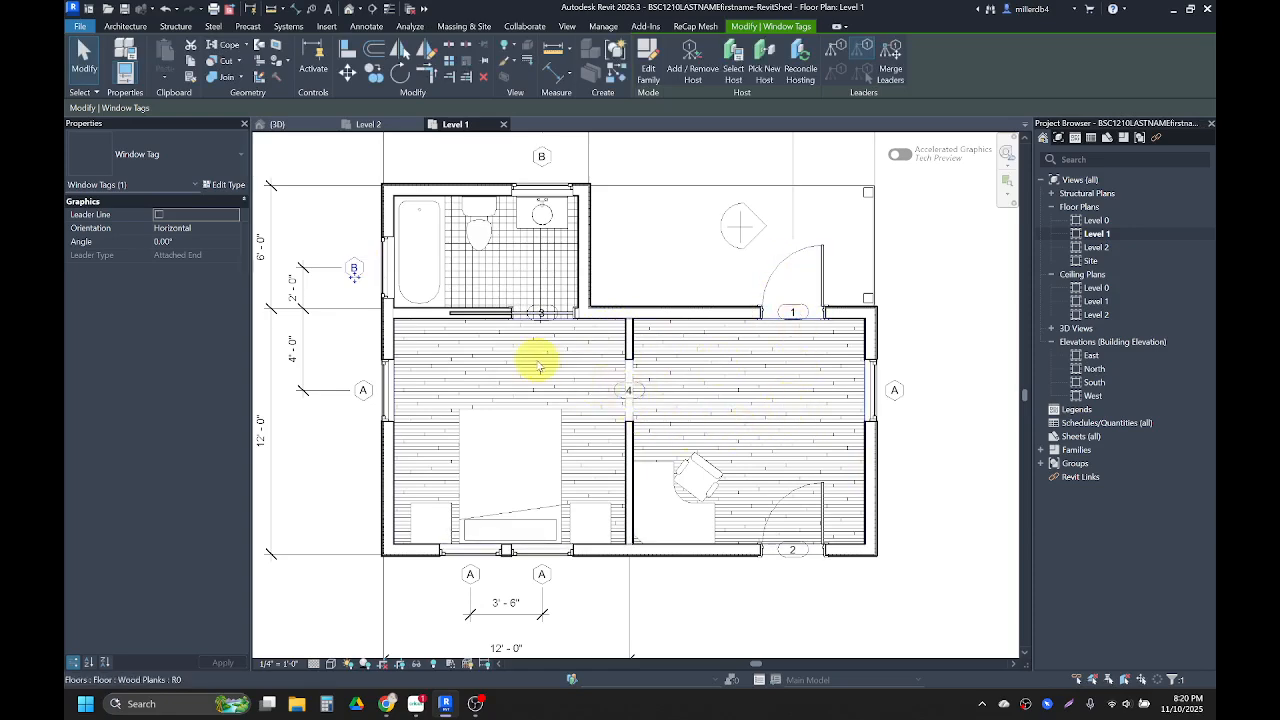
# Change the door mark of the opening between the two wood-floored rooms to 3.
pyautogui.scroll(1, 535, 335)
pyautogui.scroll(3, 520, 316)
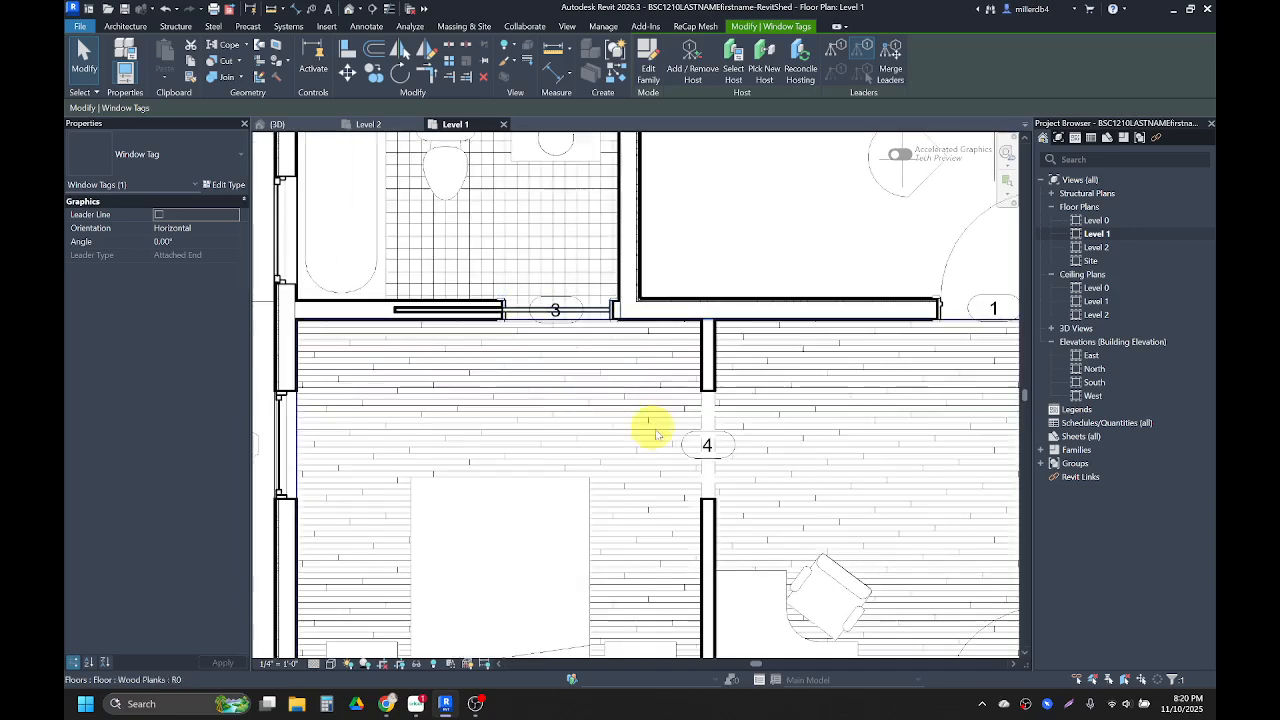
pyautogui.click(706, 446)
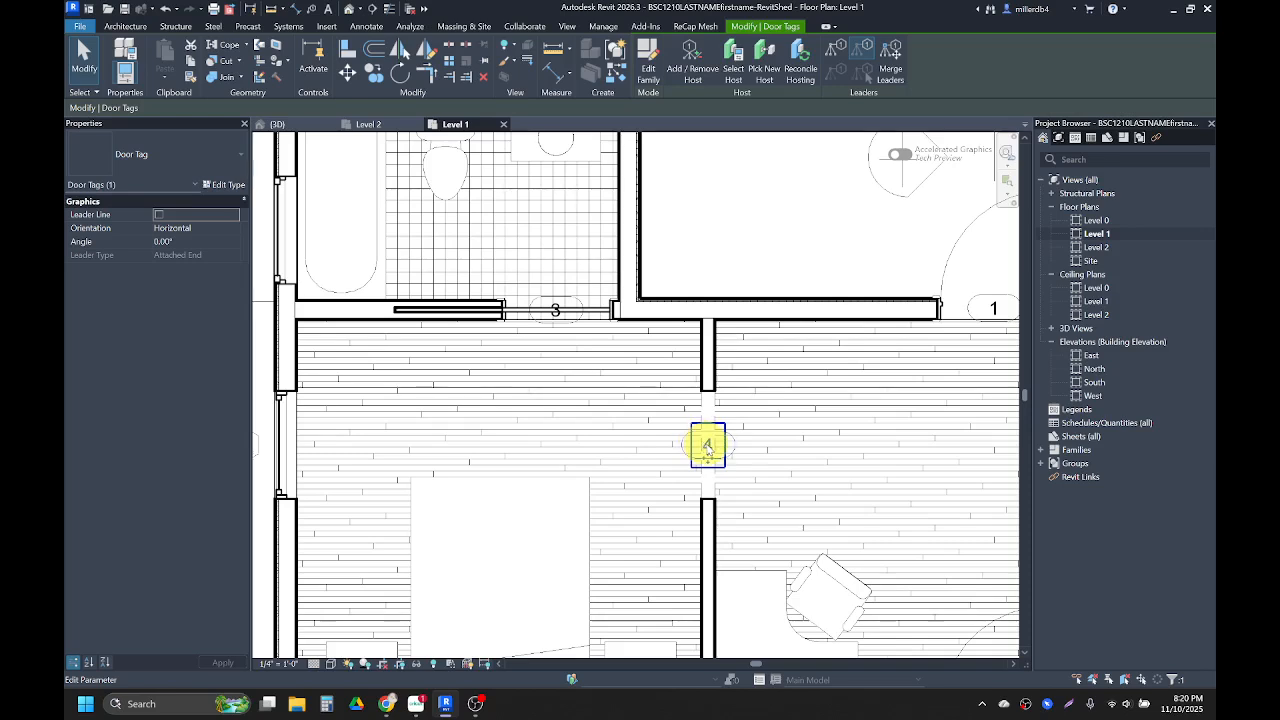
pyautogui.click(707, 446)
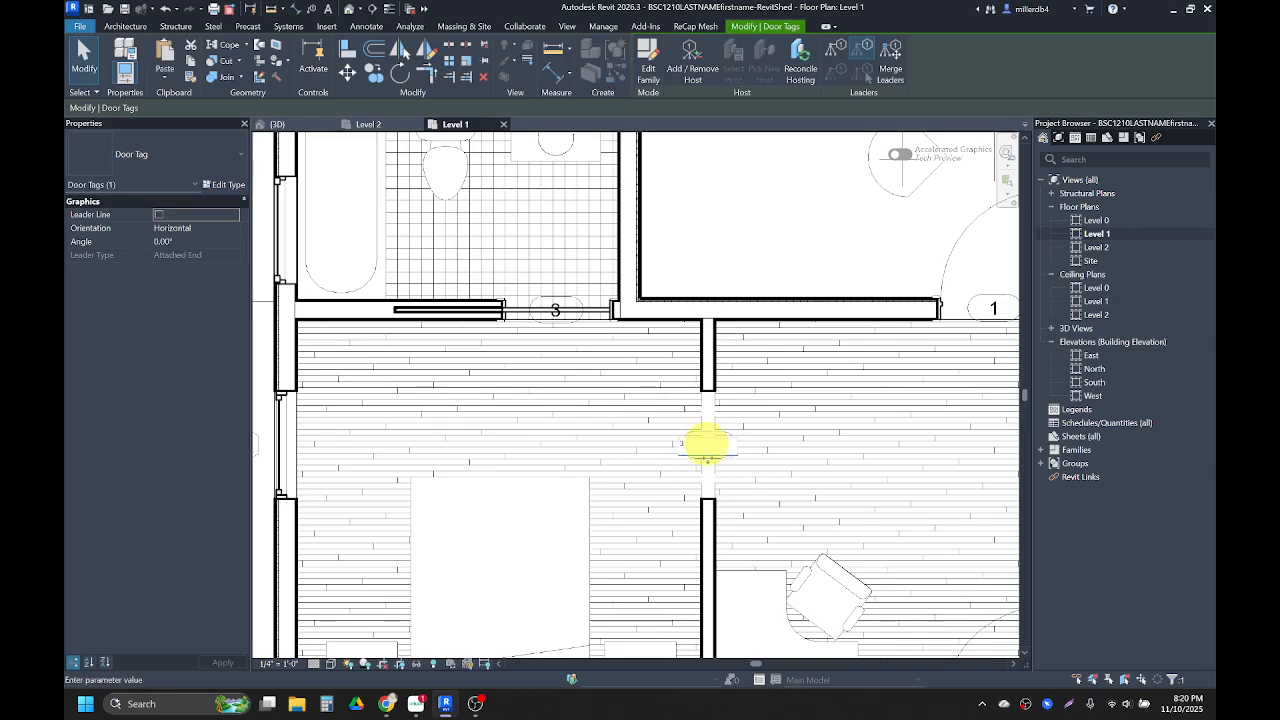
pyautogui.write('3')
pyautogui.press('Return')
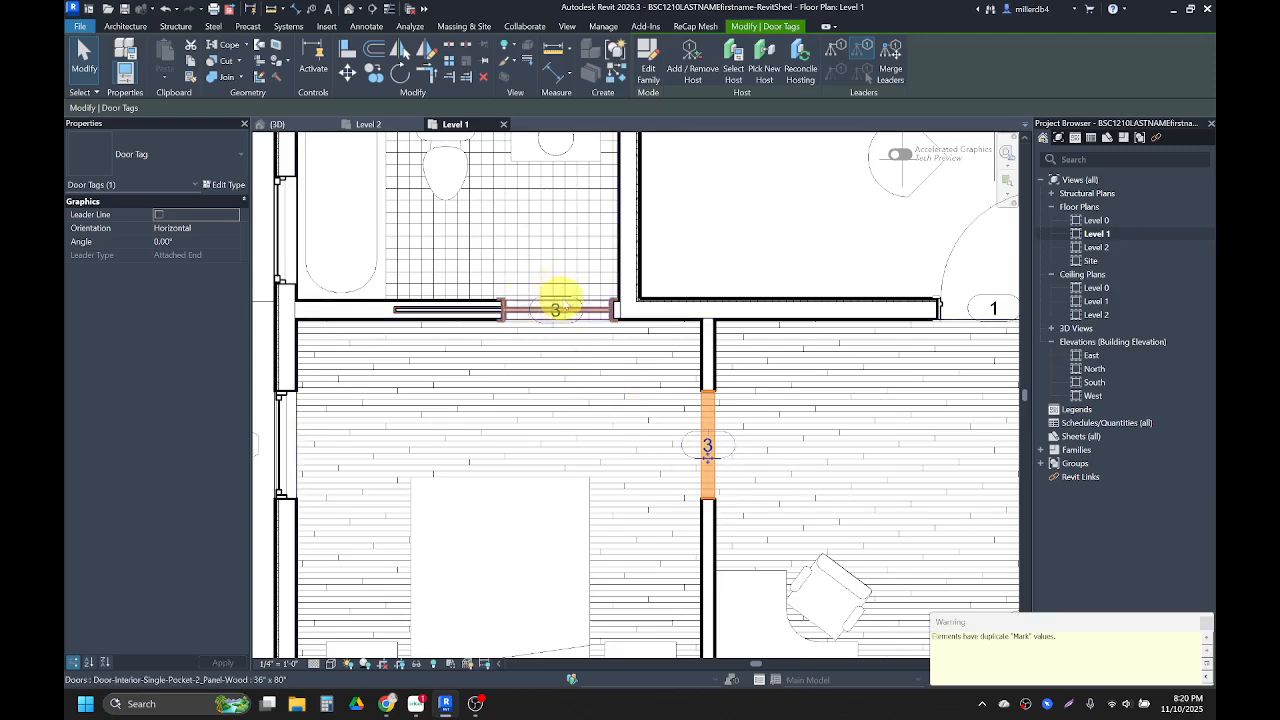
# Change the mark of the bathroom pocket door to 4.
pyautogui.click(572, 326)
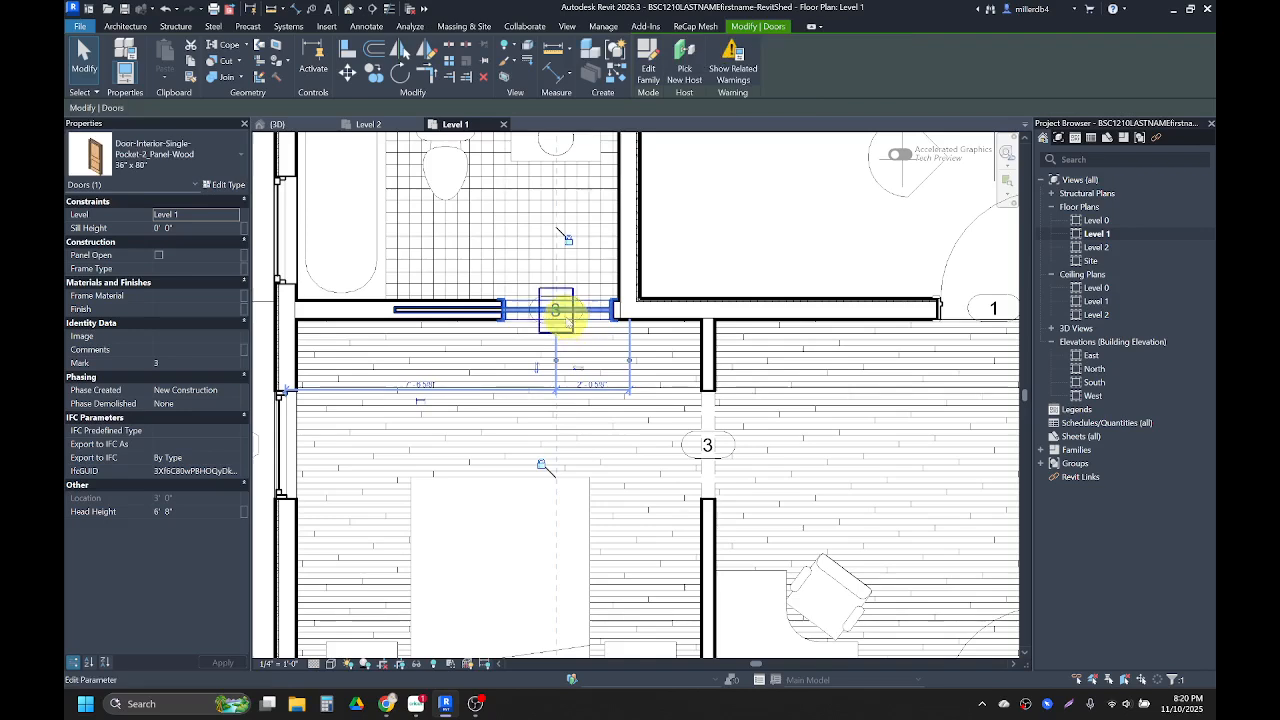
pyautogui.click(563, 312)
pyautogui.write('4')
pyautogui.press('Return')
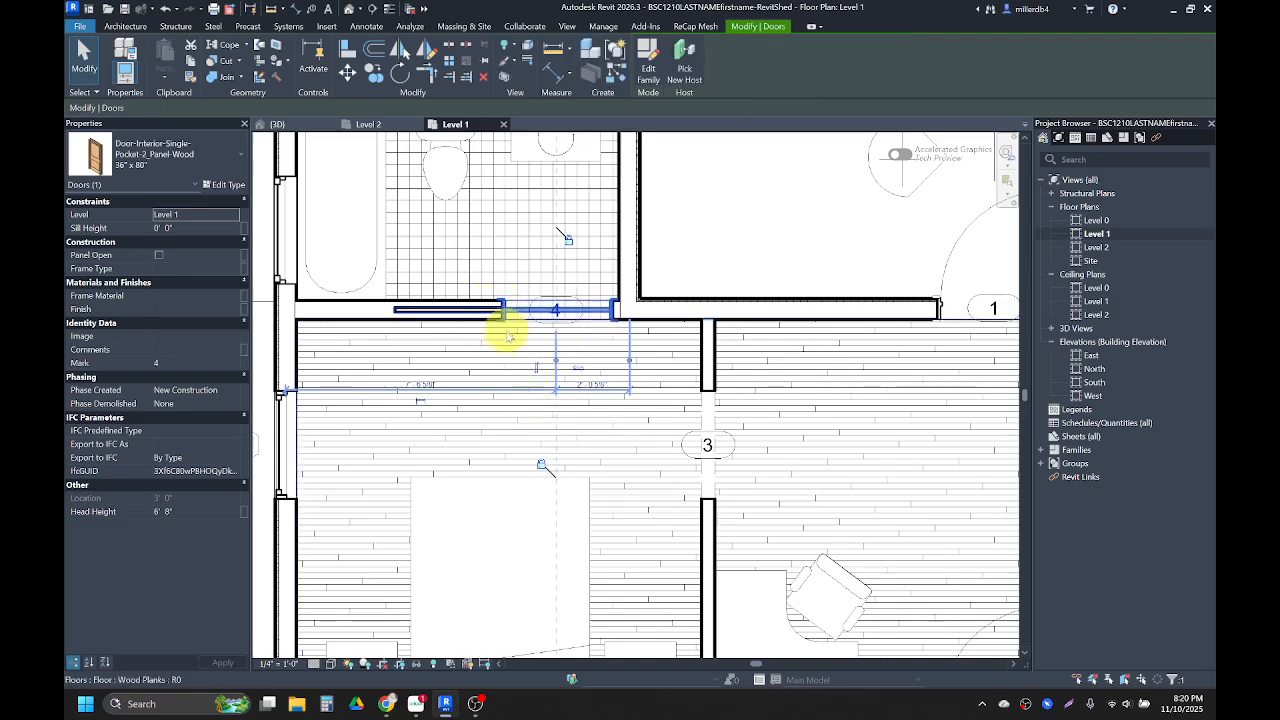
pyautogui.click(508, 371)
# Turn on Panel Open for the bathroom pocket door and clear the selection.
pyautogui.click(514, 309)
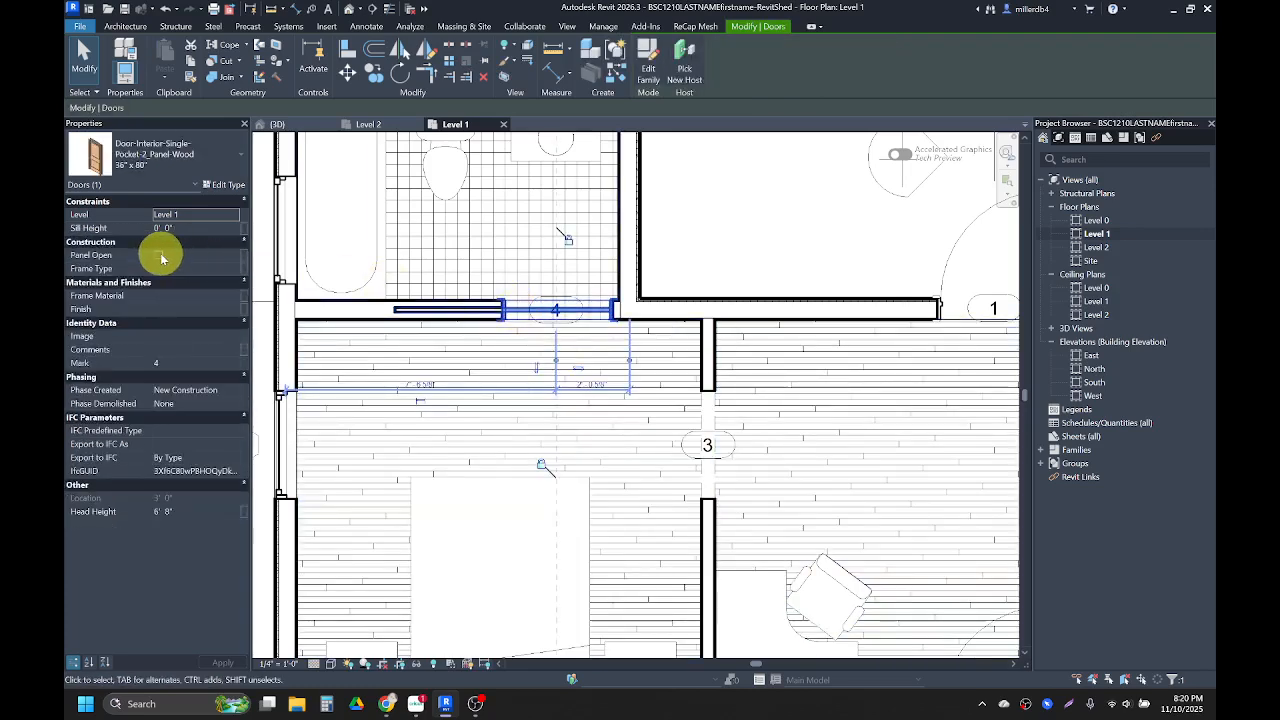
pyautogui.click(159, 256)
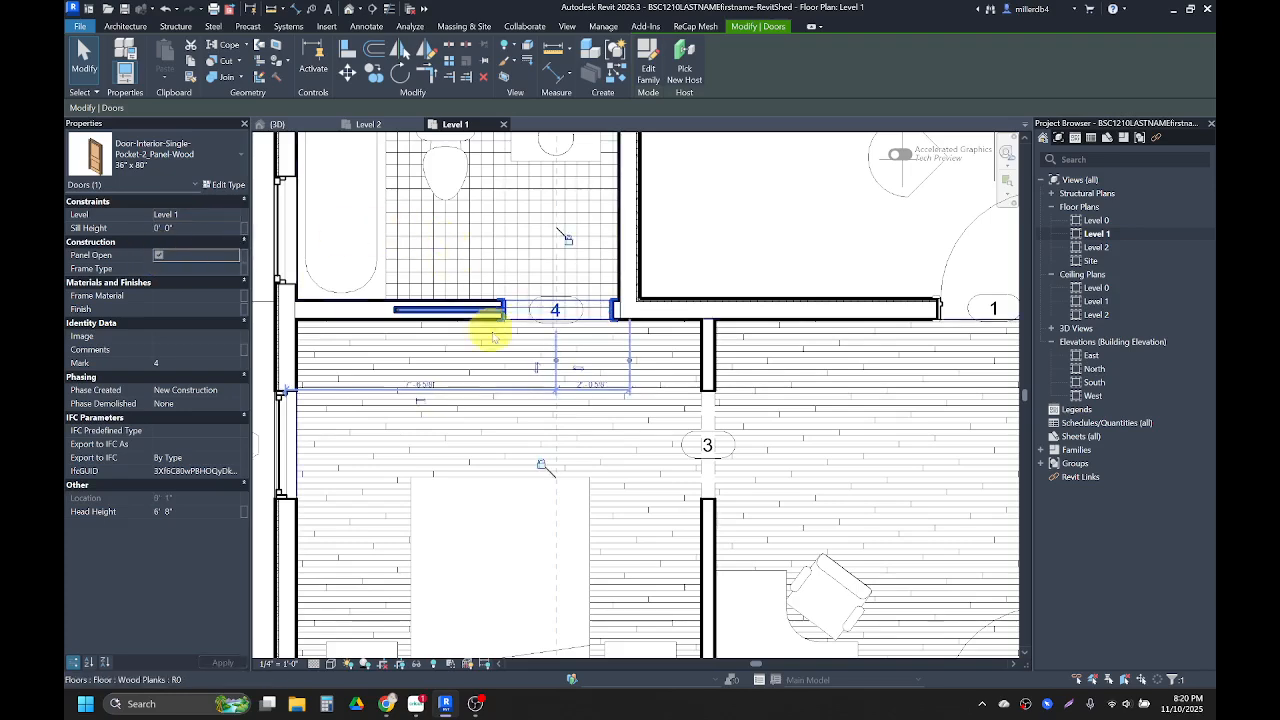
pyautogui.click(503, 357)
pyautogui.scroll(-4, 560, 330)
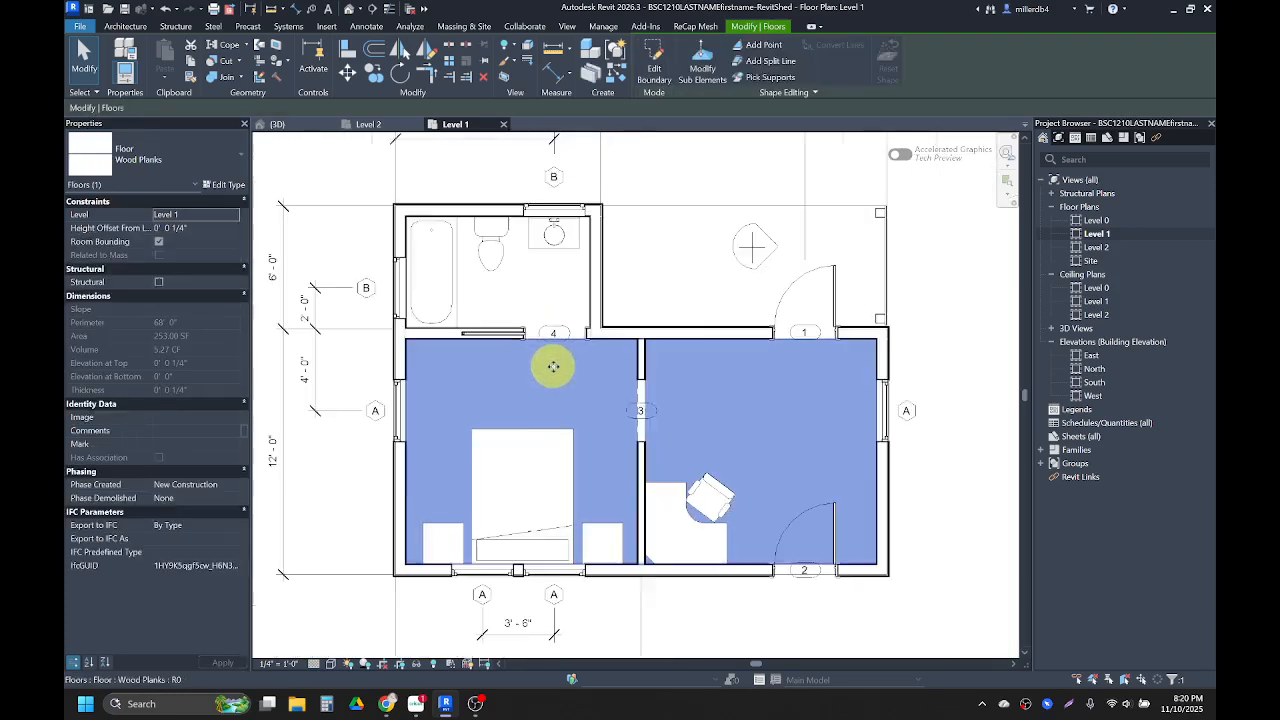
pyautogui.click(338, 517)
pyautogui.scroll(-1, 353, 523)
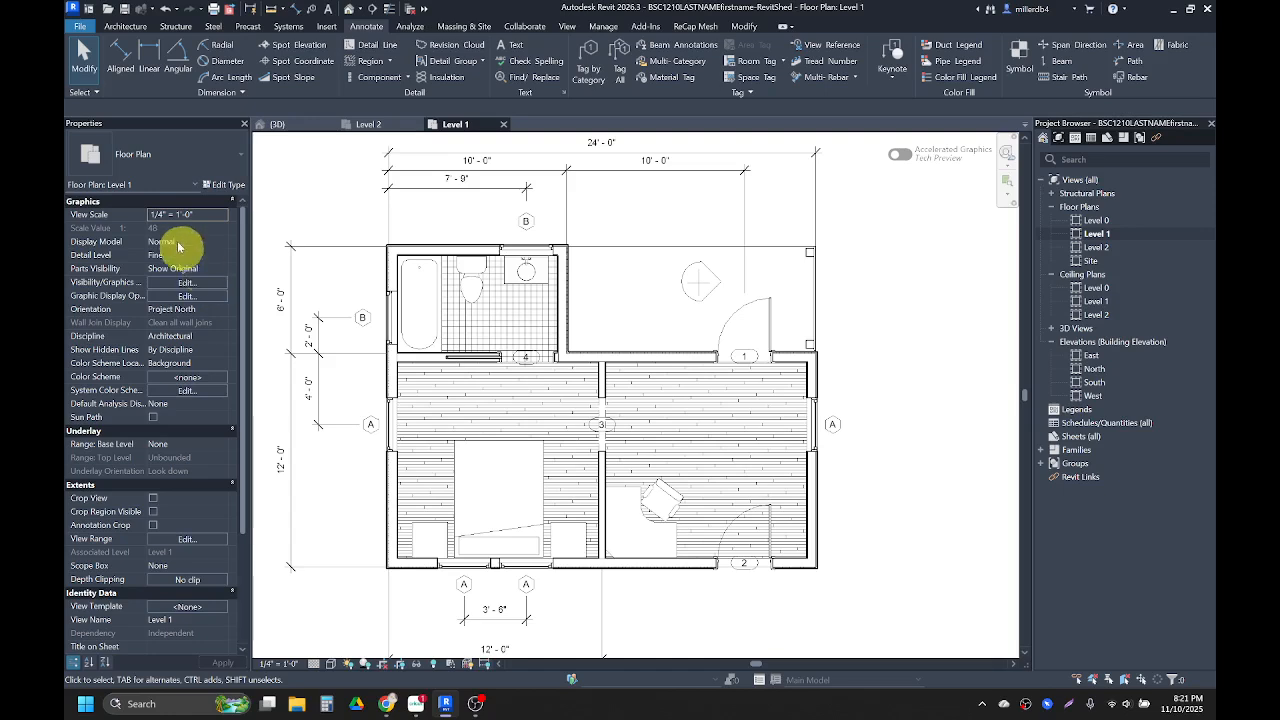
# Place tagged rooms in the desk room, the bedroom and the bathroom, in that order, and end the Room command.
pyautogui.click(126, 27)
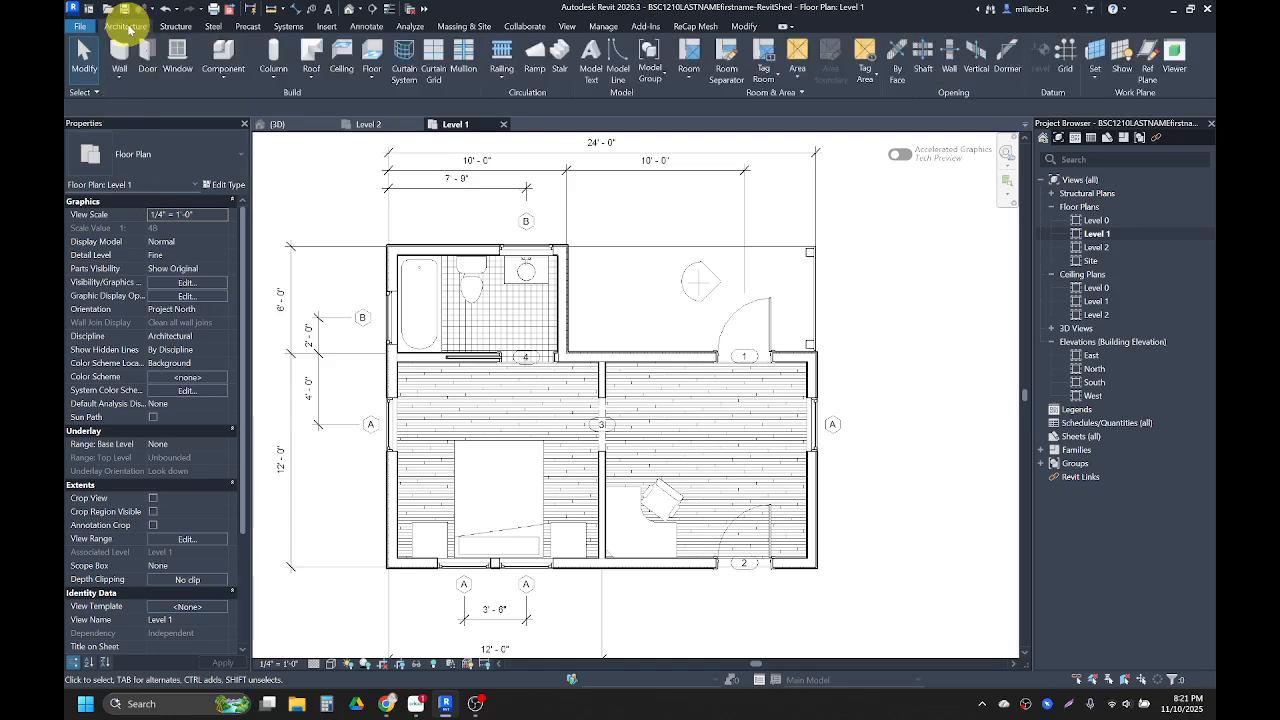
pyautogui.click(690, 52)
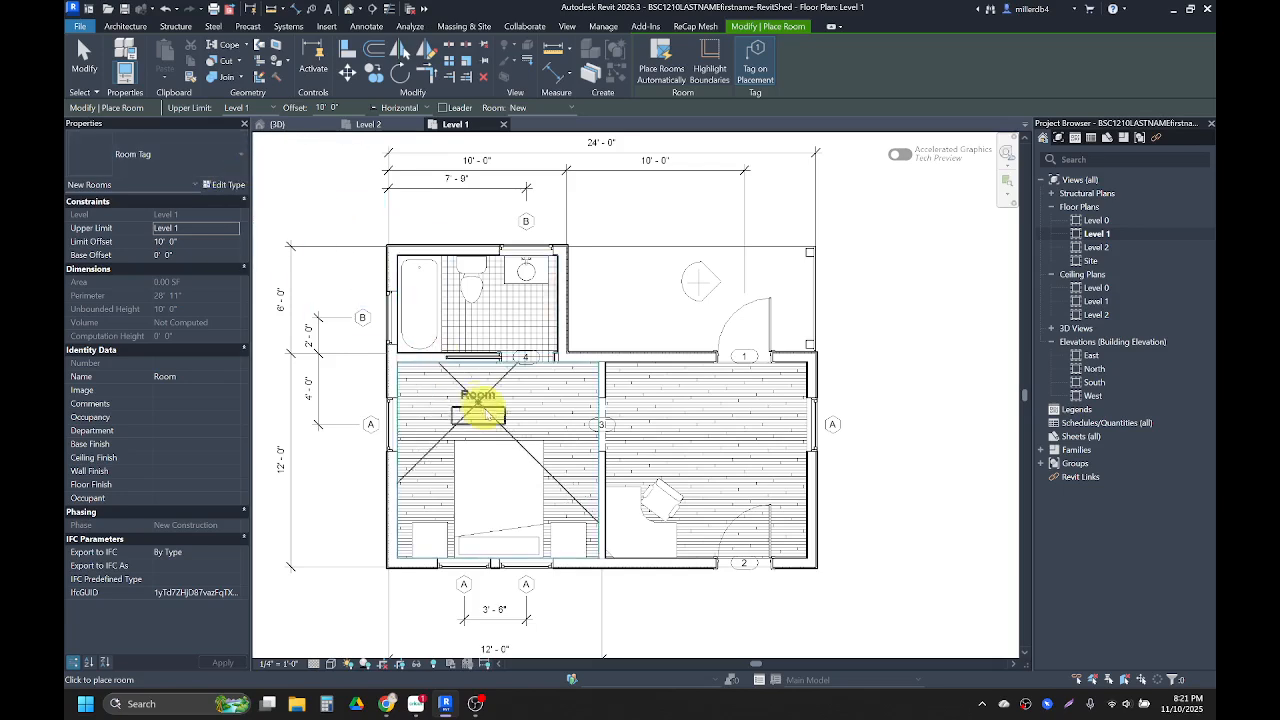
pyautogui.click(705, 450)
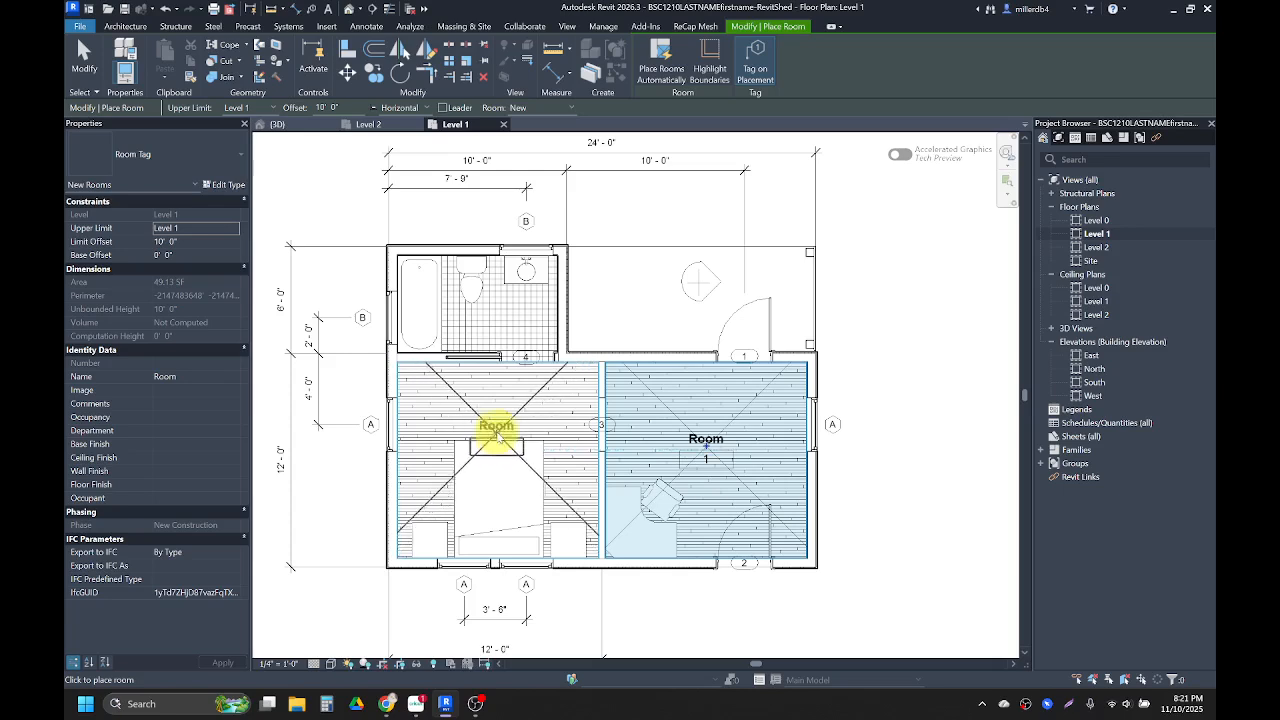
pyautogui.click(497, 415)
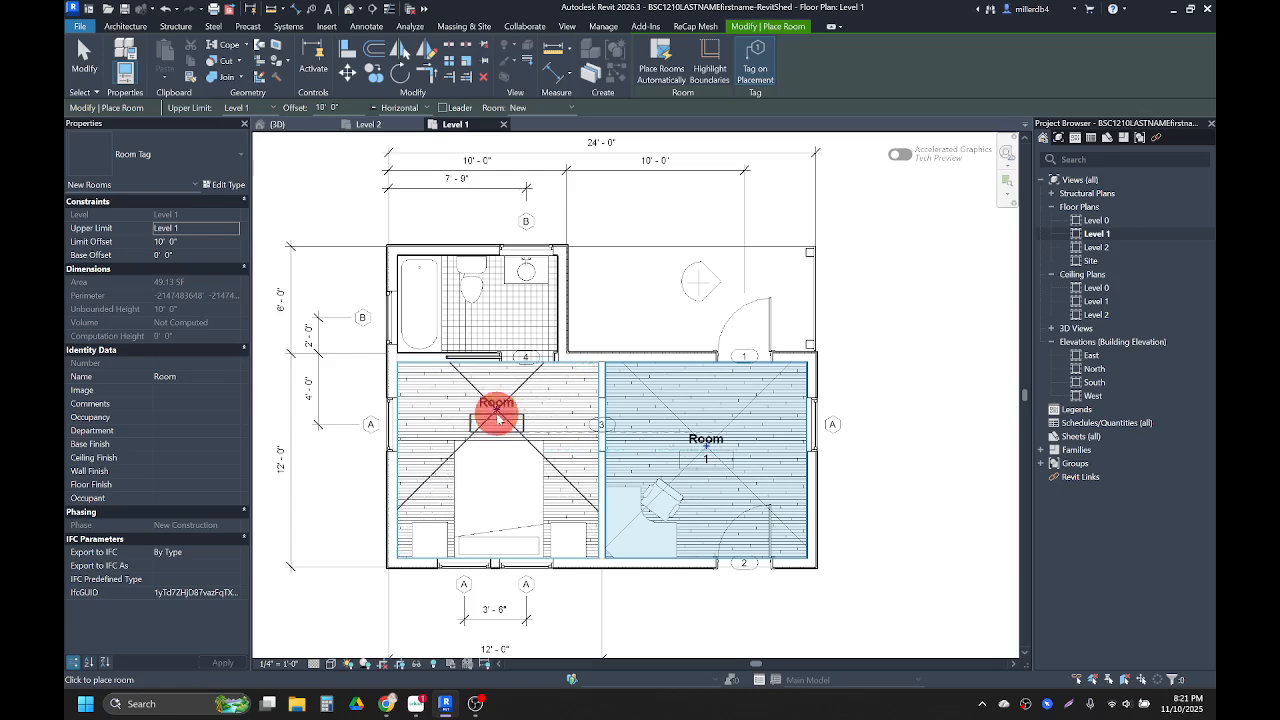
pyautogui.click(509, 318)
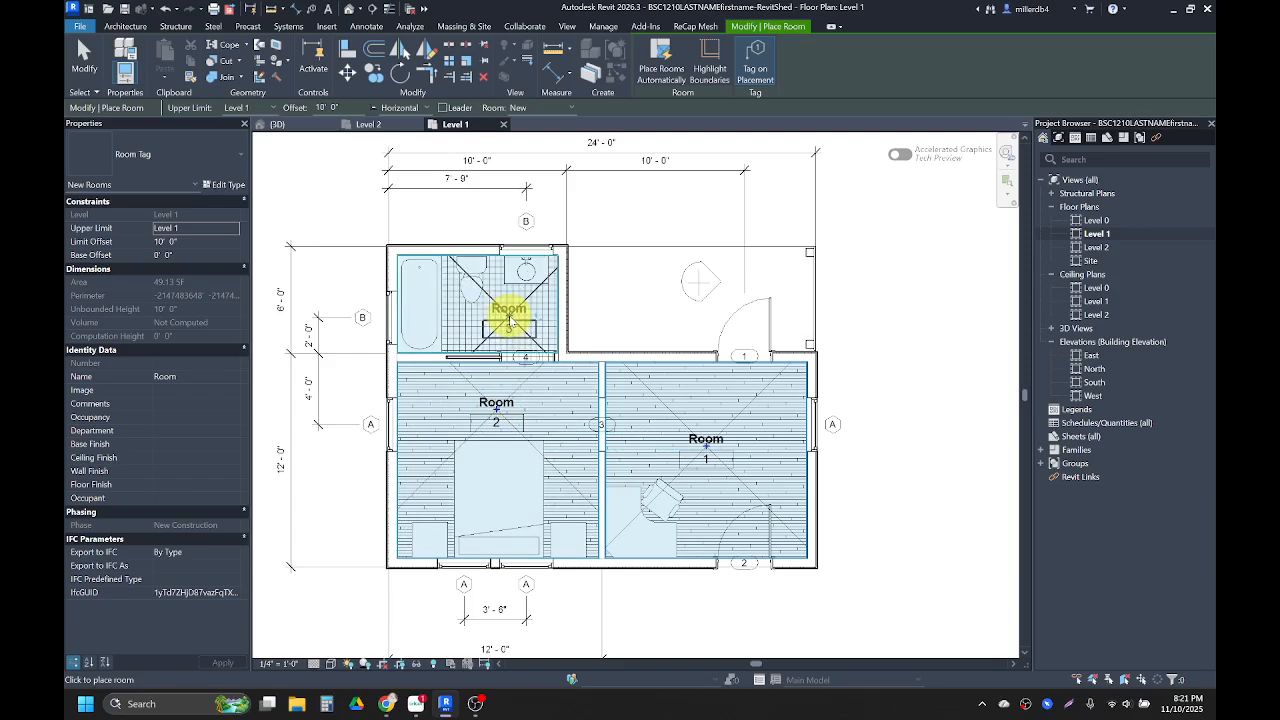
pyautogui.scroll(1, 531, 417)
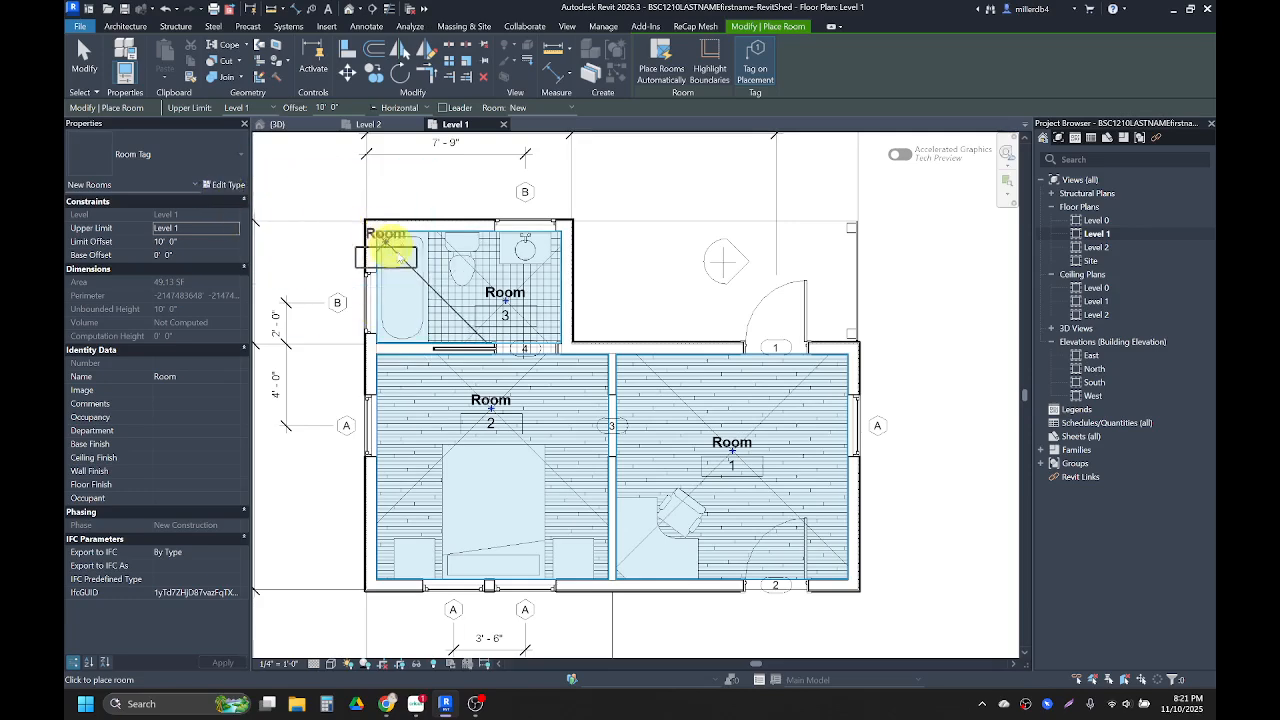
pyautogui.press('Escape')
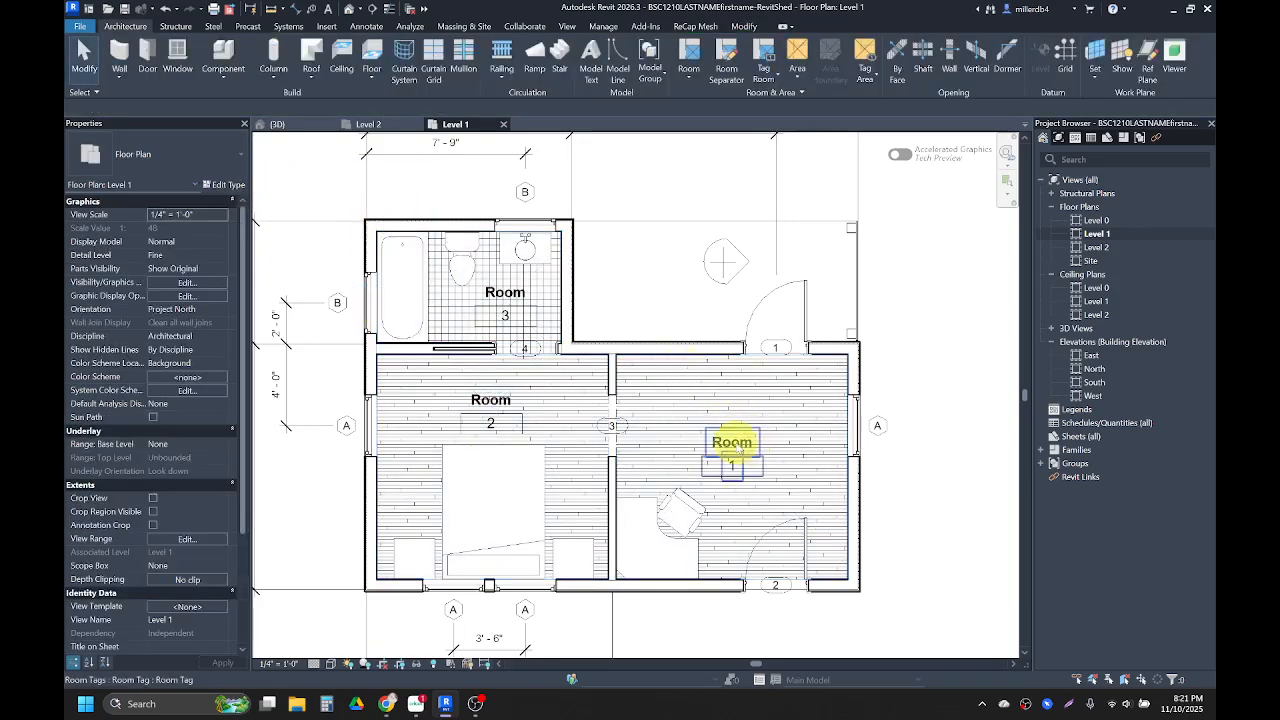
# Turn off Show Room Number in the Room Tag type properties and accept the change.
pyautogui.click(750, 478)
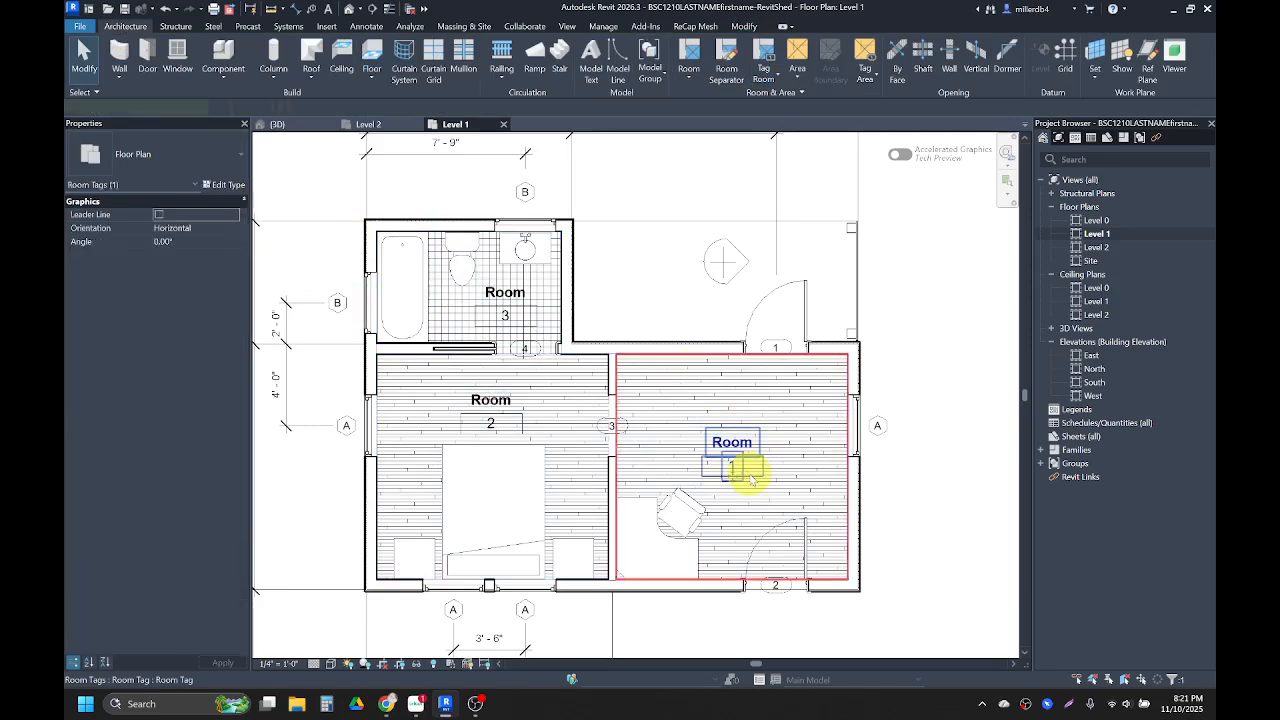
pyautogui.click(171, 156)
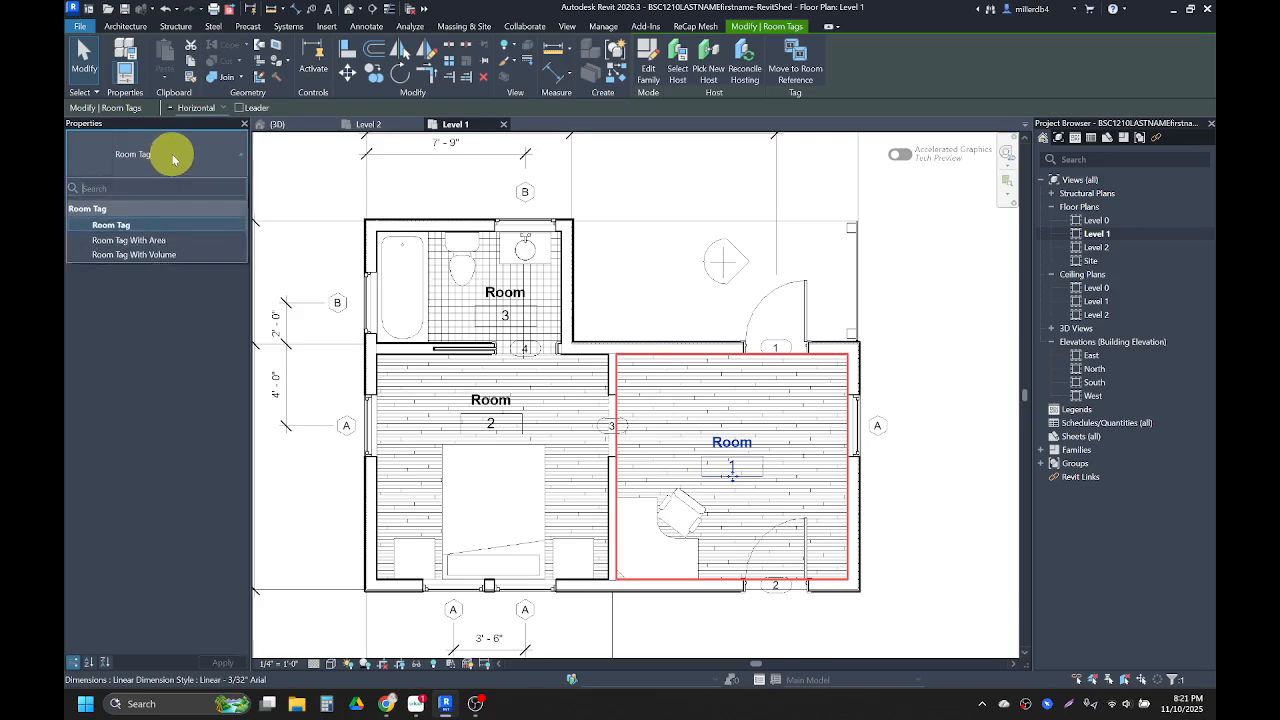
pyautogui.click(172, 156)
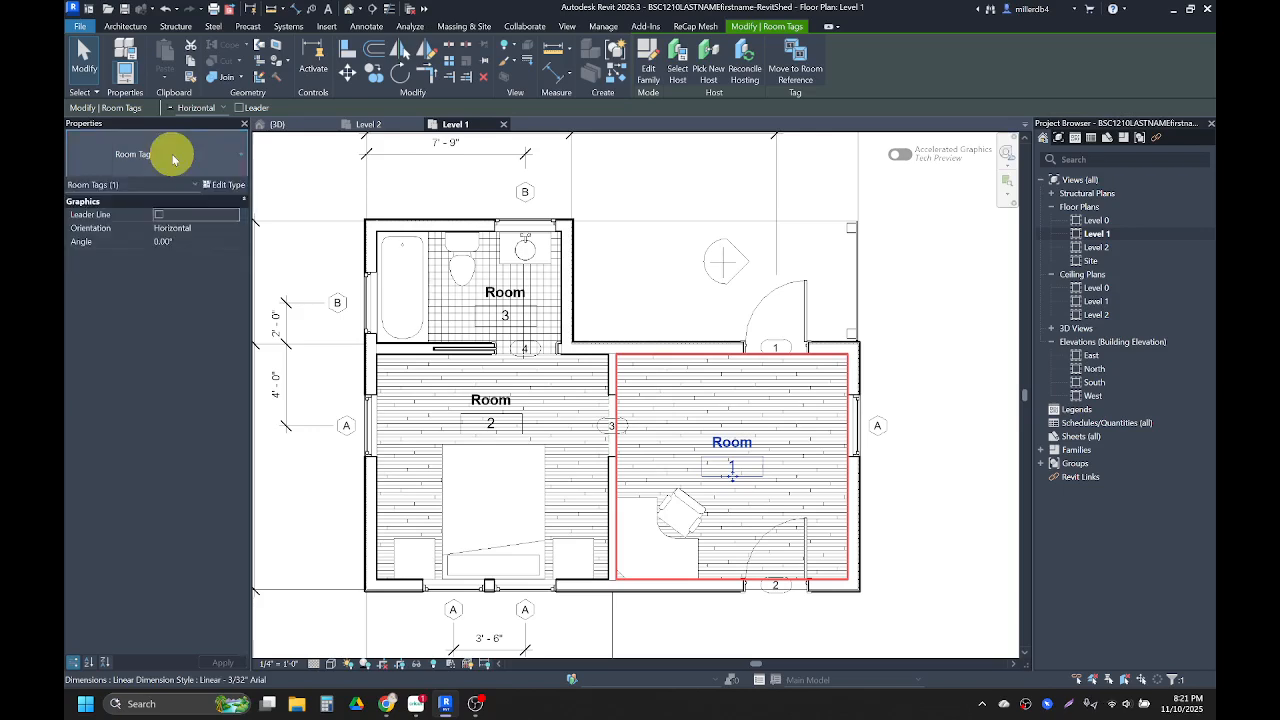
pyautogui.click(226, 186)
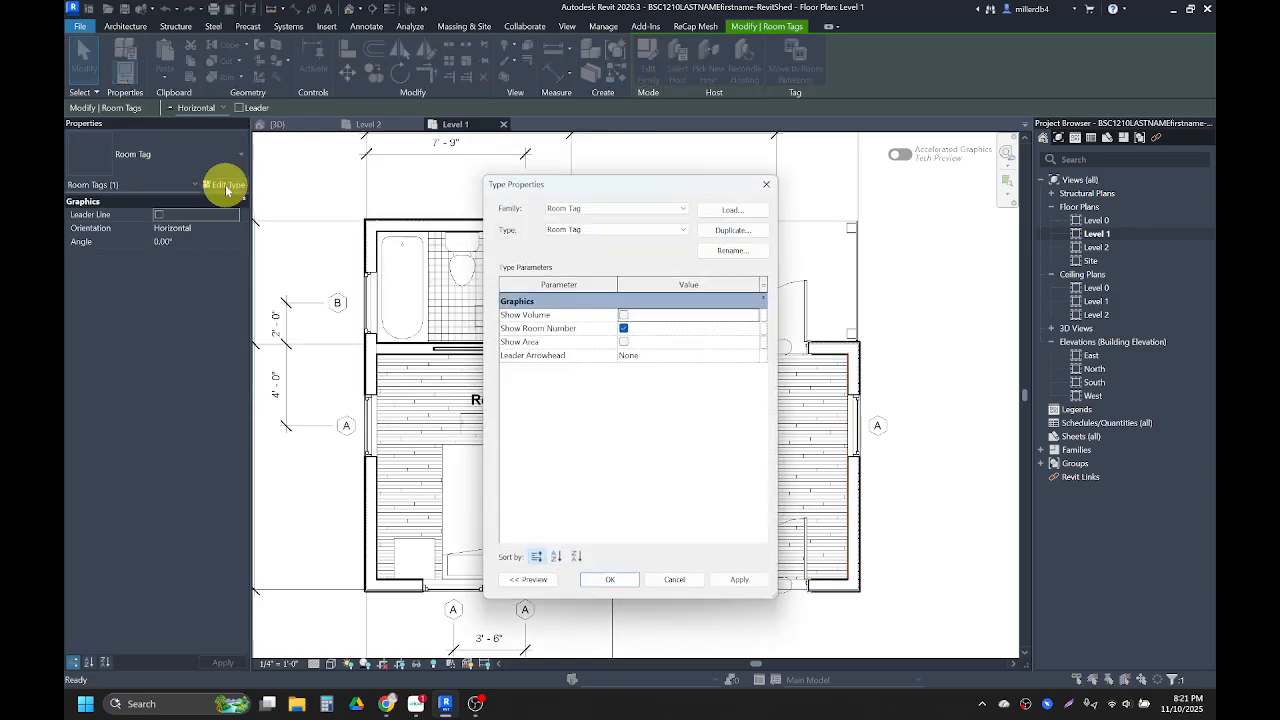
pyautogui.click(622, 330)
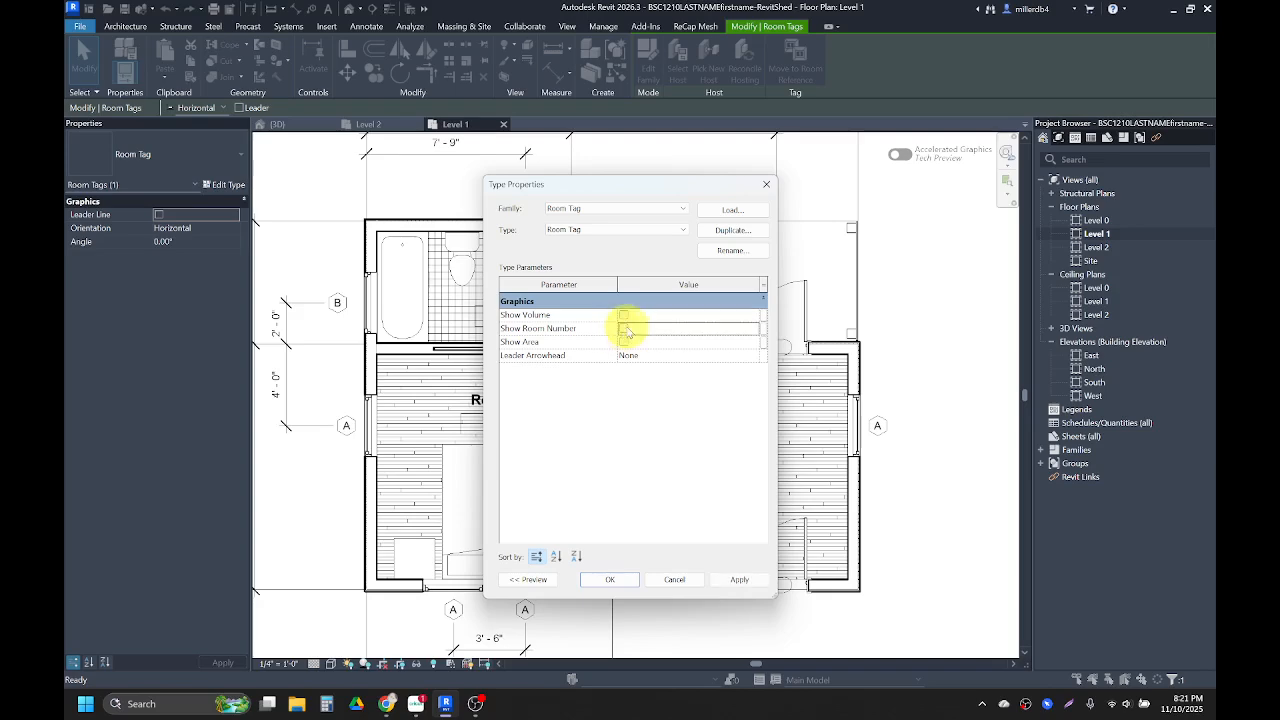
pyautogui.moveTo(595, 185); pyautogui.dragTo(698, 180)
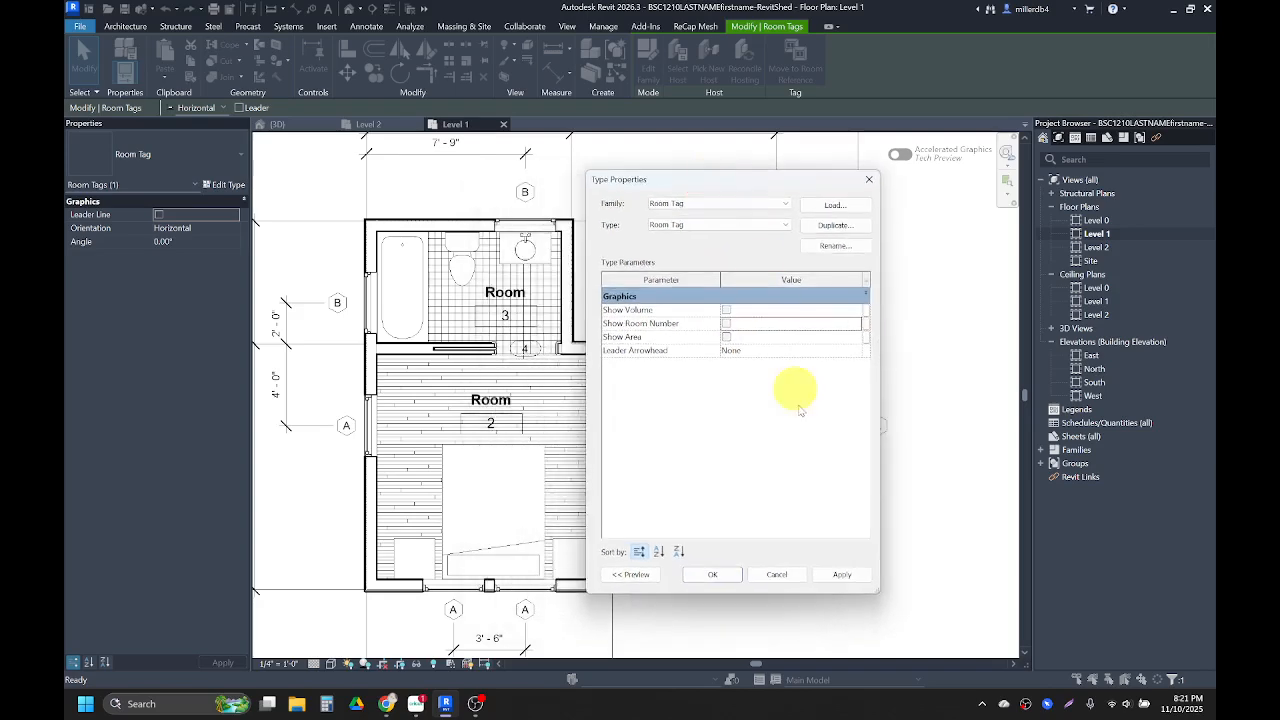
pyautogui.click(838, 576)
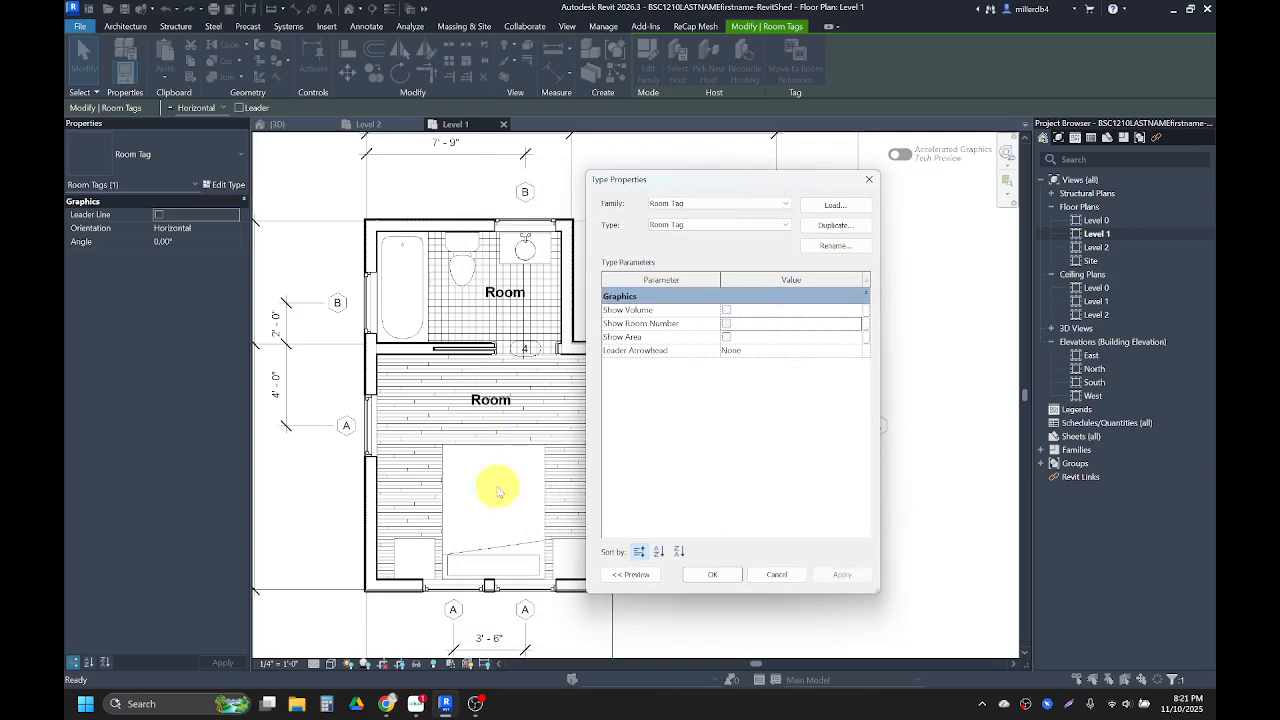
pyautogui.click(713, 576)
# Rename the desk room WORK, the bedroom BED and the bathroom BATH through their room tags.
pyautogui.click(734, 445)
pyautogui.write('WORK')
pyautogui.press('Return')
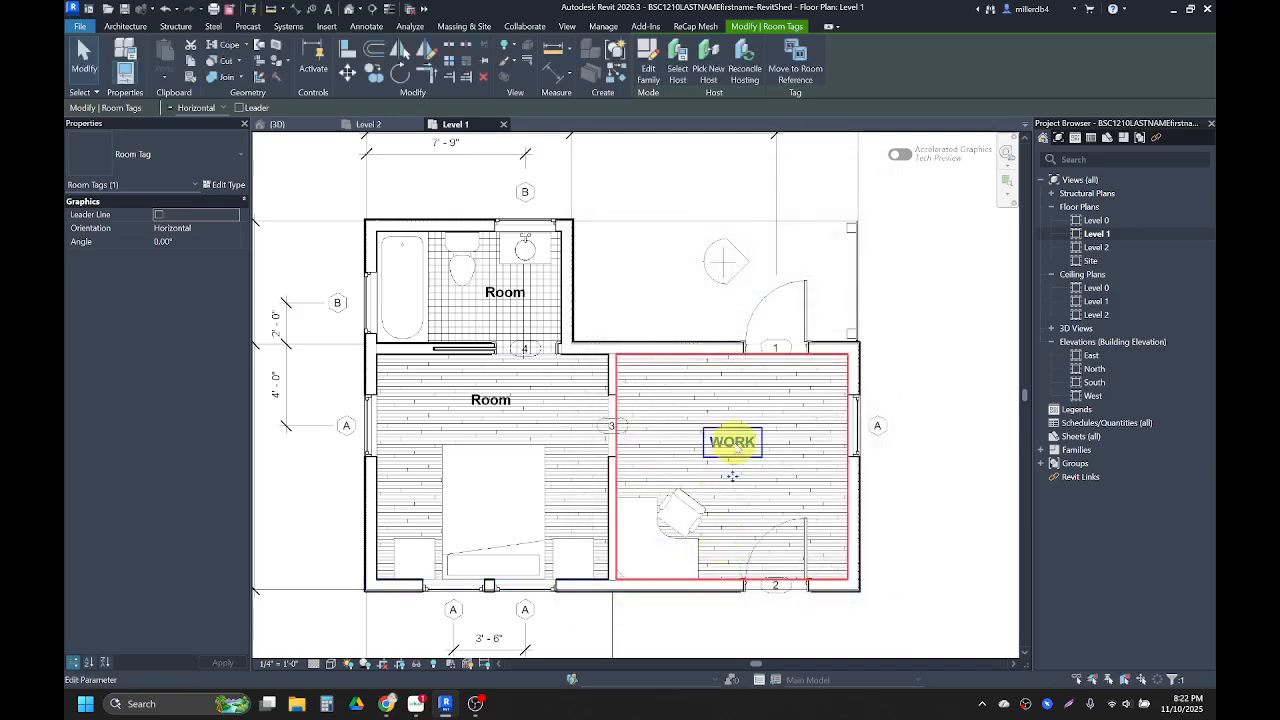
pyautogui.click(491, 400)
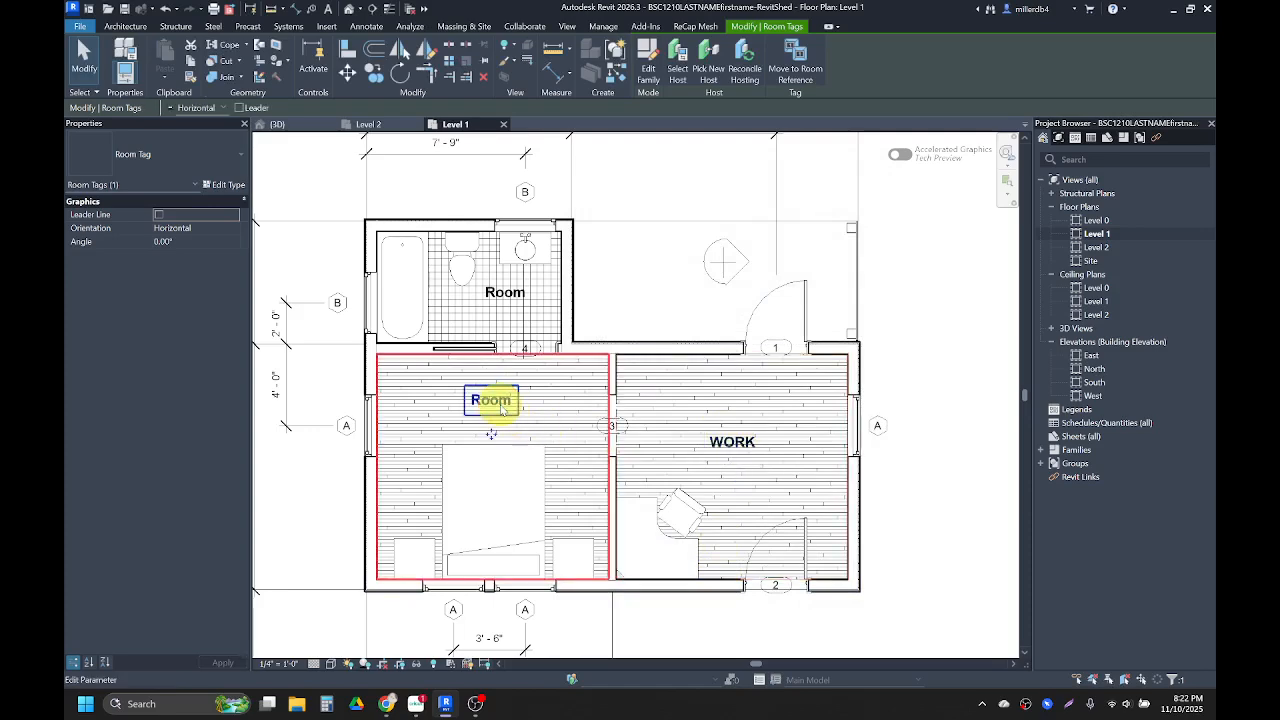
pyautogui.click(491, 400)
pyautogui.write('BED')
pyautogui.press('Return')
pyautogui.click(503, 293)
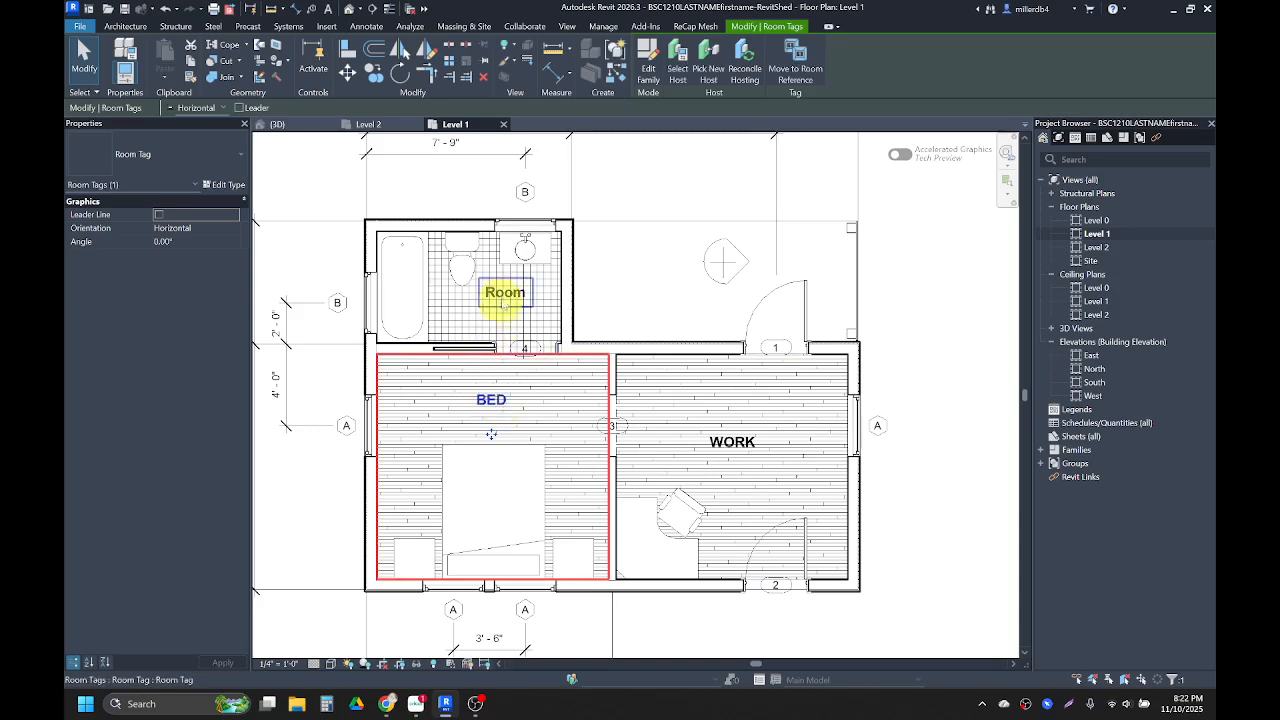
pyautogui.click(505, 293)
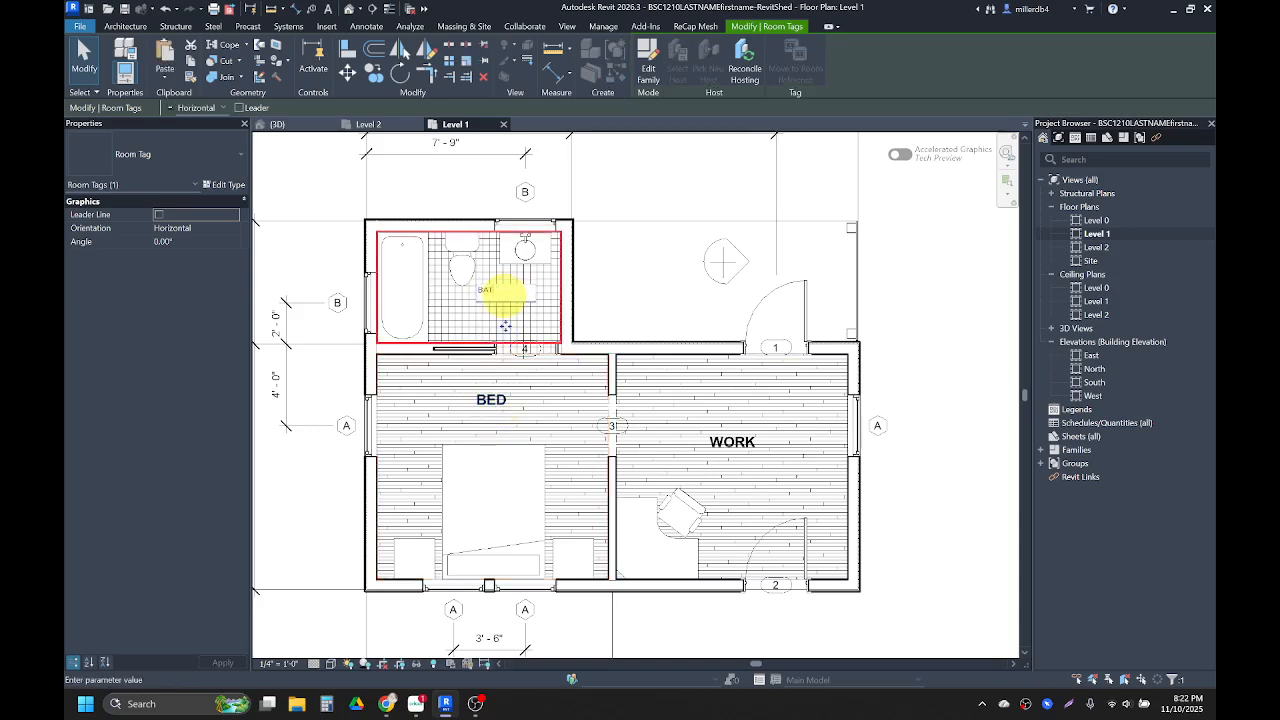
pyautogui.press('Return')
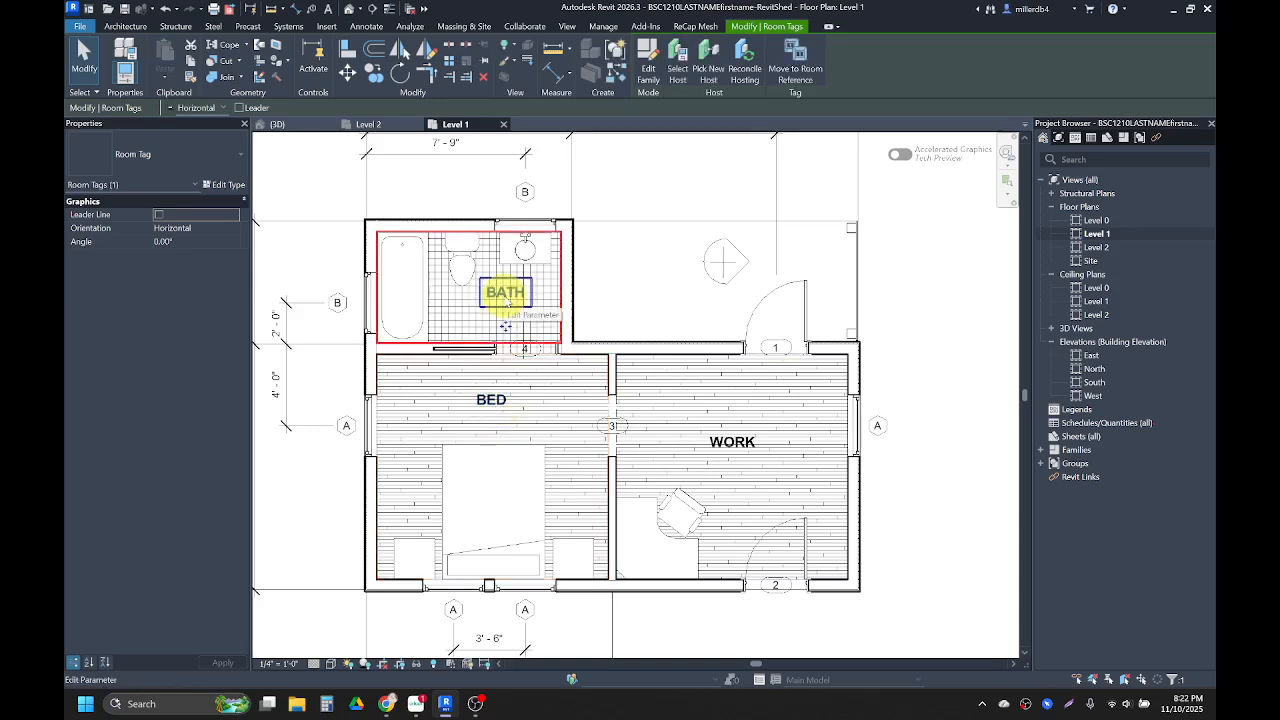
pyautogui.click(668, 298)
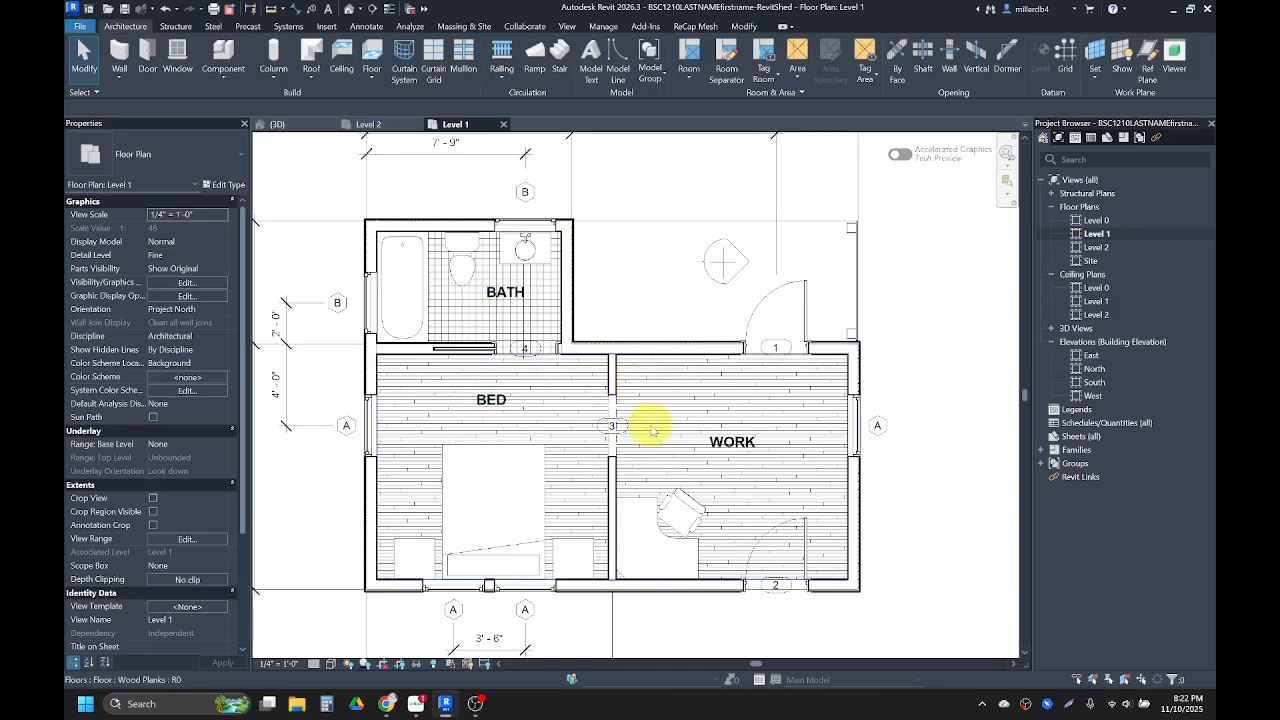
# Move the BATH tag slightly west and south clear of the sink, and shift the BED tag slightly west.
pyautogui.moveTo(499, 297); pyautogui.dragTo(471, 306)
pyautogui.click(484, 398)
pyautogui.moveTo(470, 400); pyautogui.dragTo(454, 400)
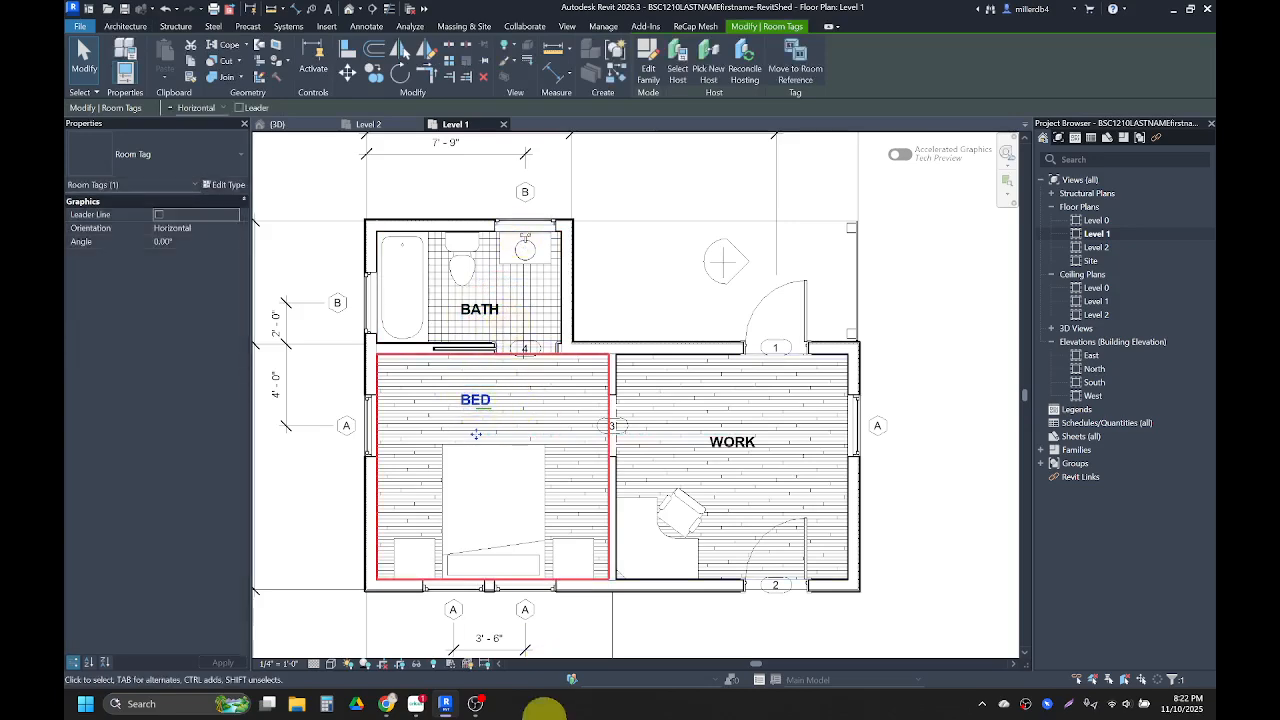
pyautogui.click(577, 636)
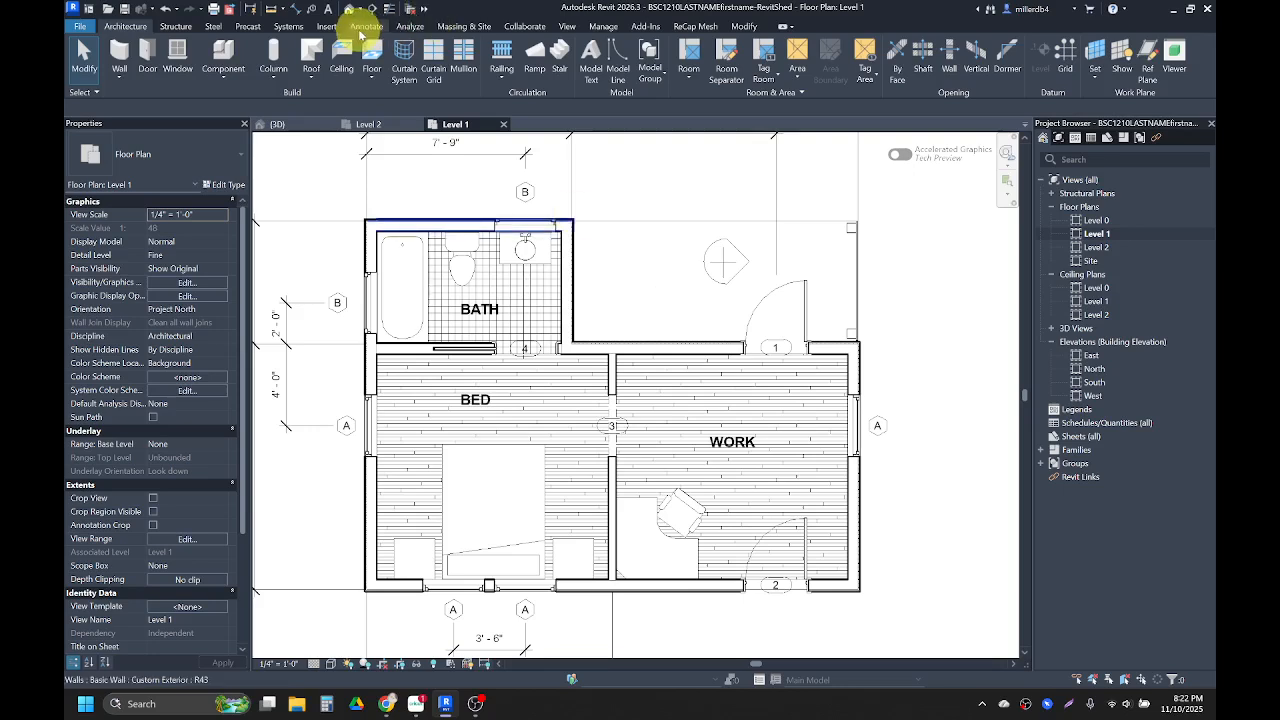
# Draw a horizontal detail line in the Centerline style from the bedroom's west window A through door 3 to the east window A.
pyautogui.click(365, 28)
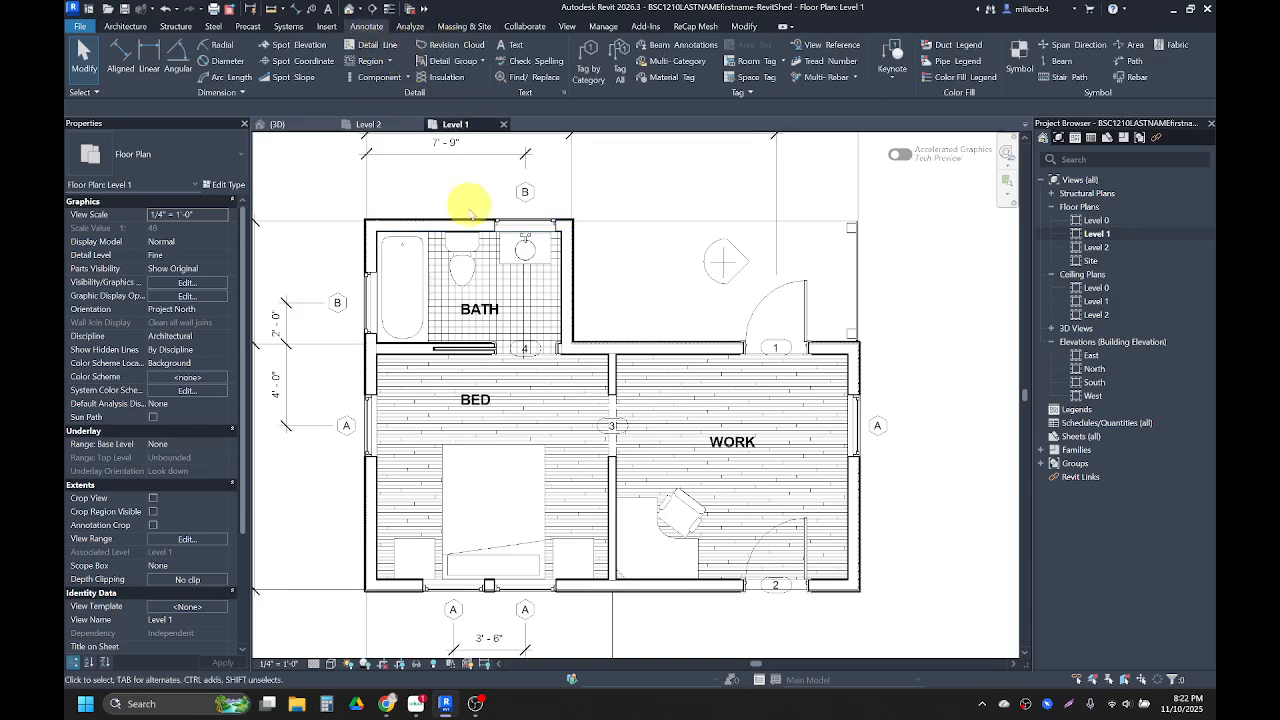
pyautogui.click(371, 45)
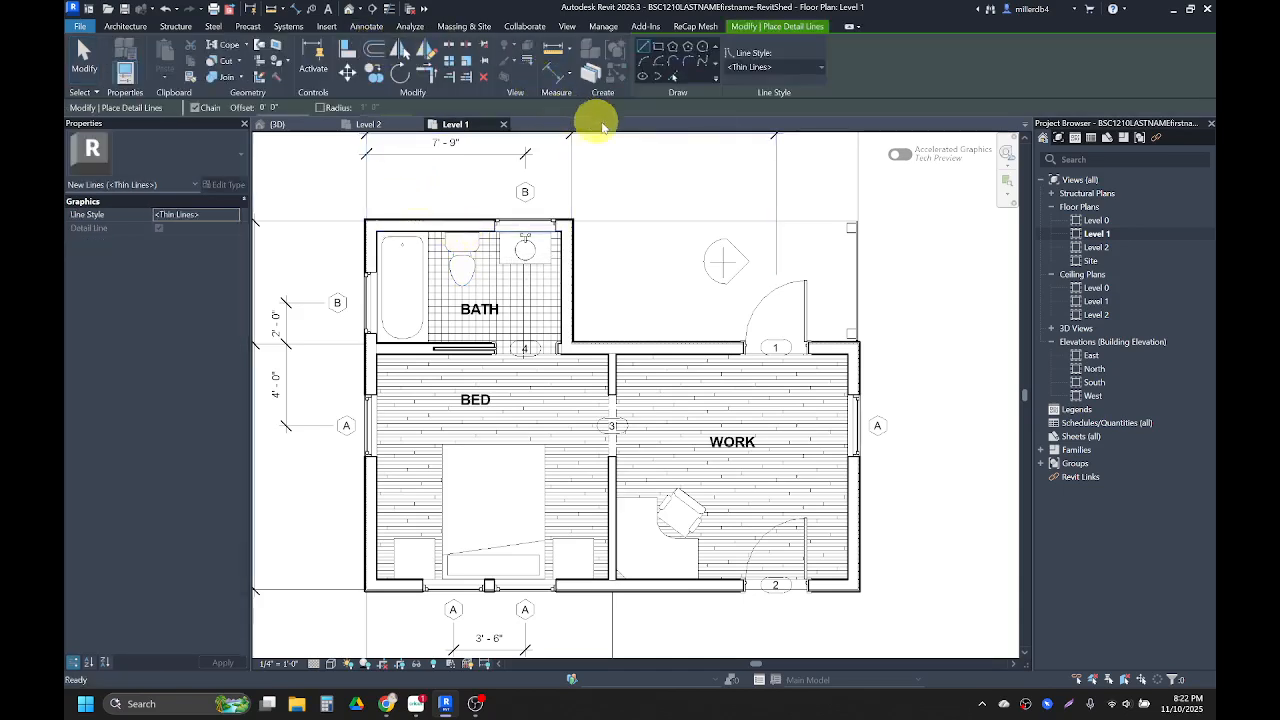
pyautogui.click(777, 67)
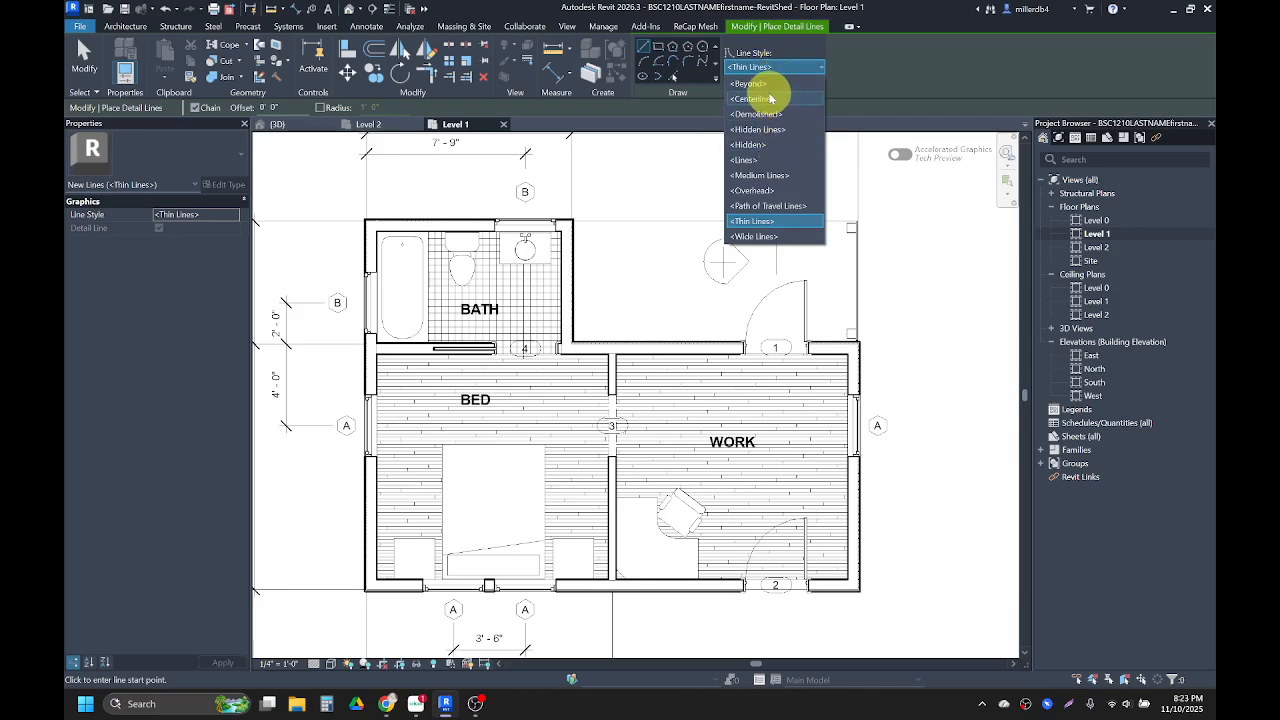
pyautogui.click(771, 98)
pyautogui.scroll(3, 366, 425)
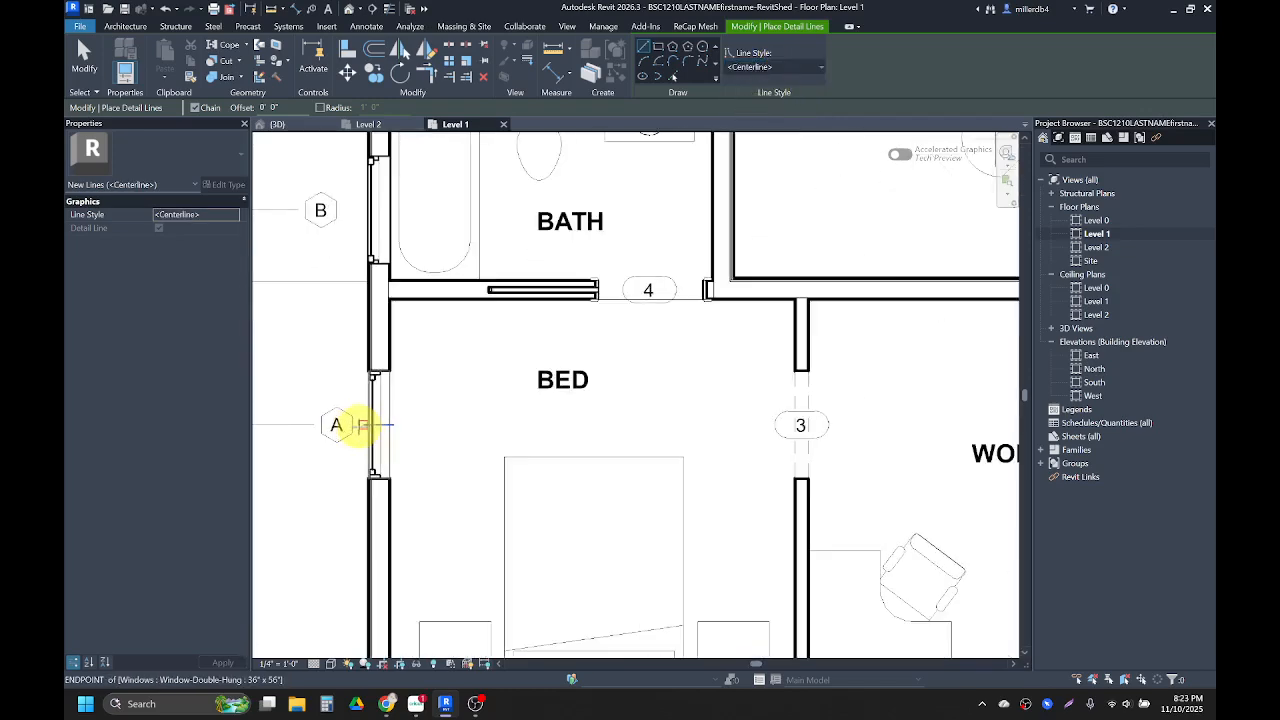
pyautogui.click(347, 425)
pyautogui.scroll(-3, 351, 423)
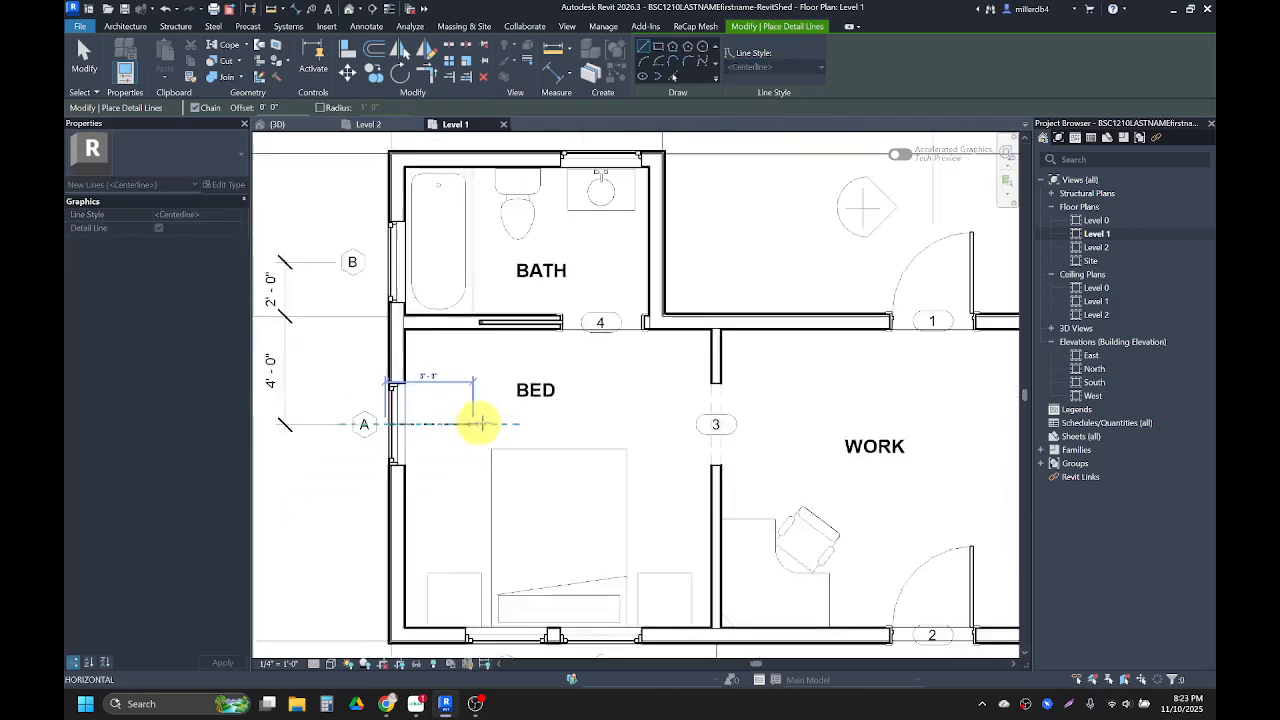
pyautogui.scroll(2, 980, 423)
pyautogui.click(968, 425)
pyautogui.scroll(-3, 835, 505)
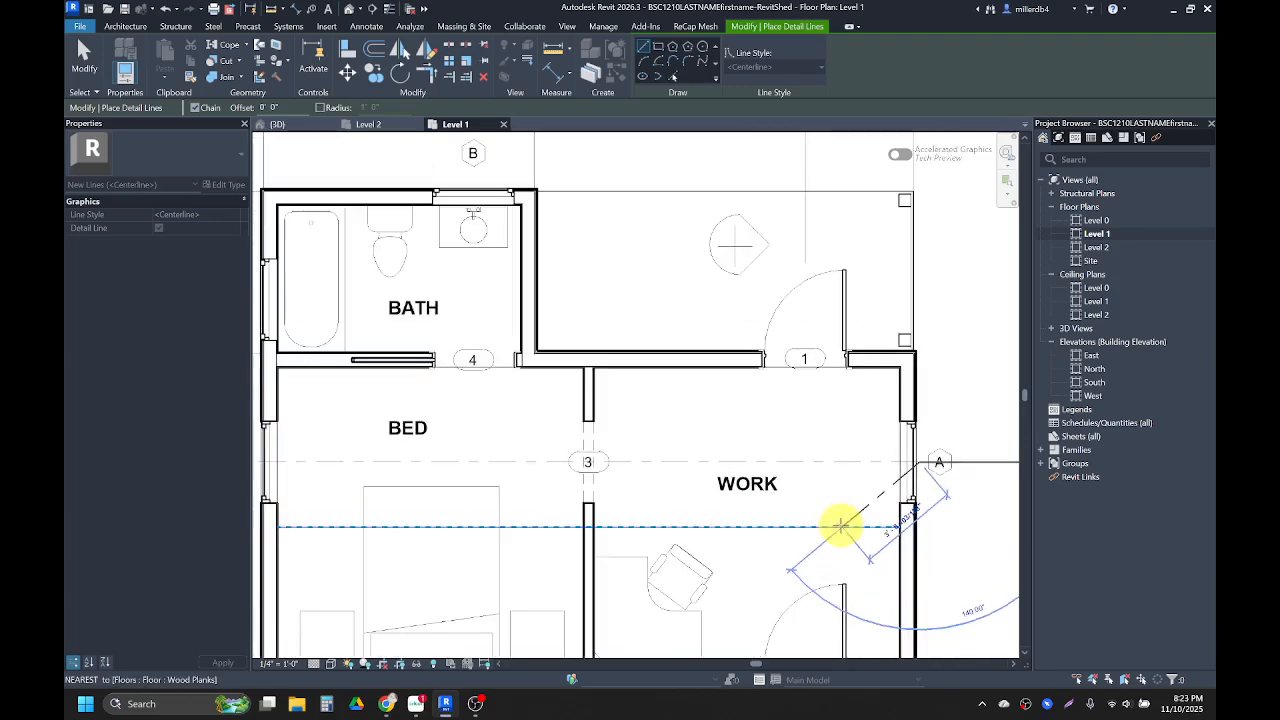
pyautogui.press('Escape')
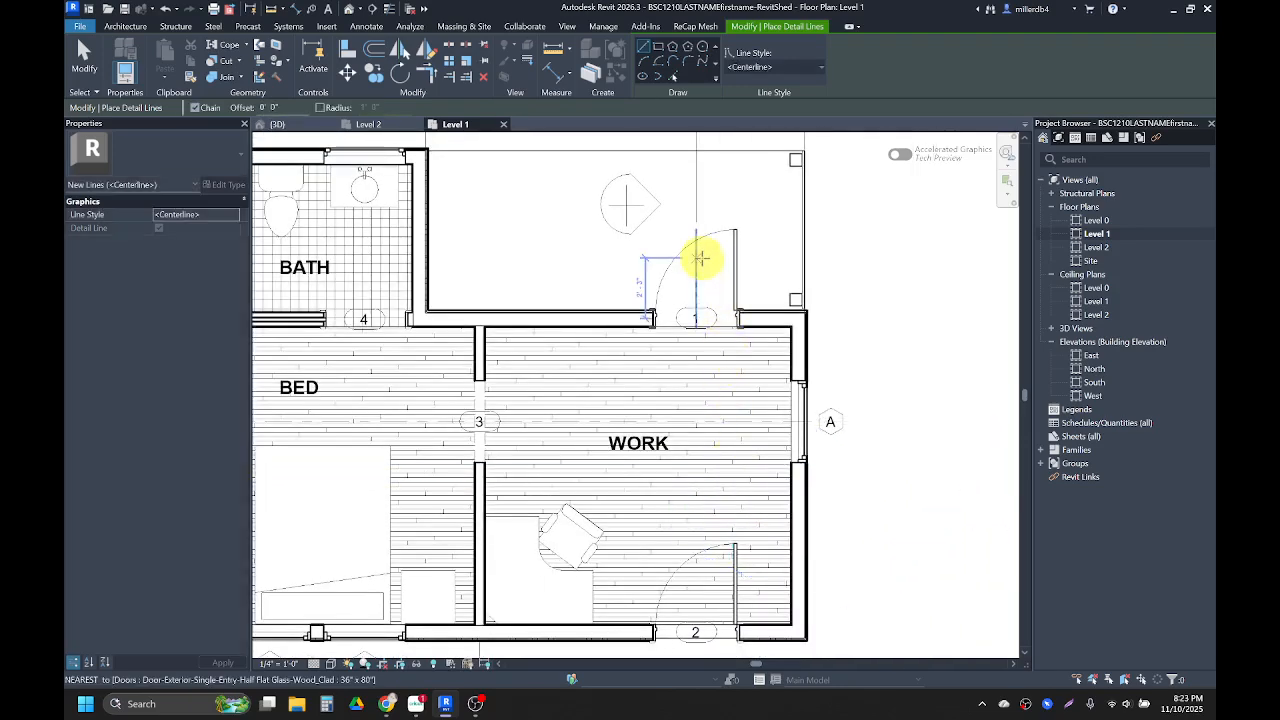
# Draw a vertical centerline detail line from just north of door 1 to just south of door 2.
pyautogui.click(696, 288)
pyautogui.moveTo(706, 529); pyautogui.dragTo(698, 443, button='middle')
pyautogui.click(690, 579)
pyautogui.press('Escape')
# Draw a vertical centerline detail line from the eastern south window A through door 4 to the bathroom's north window B, and end the command.
pyautogui.scroll(-2, 729, 463)
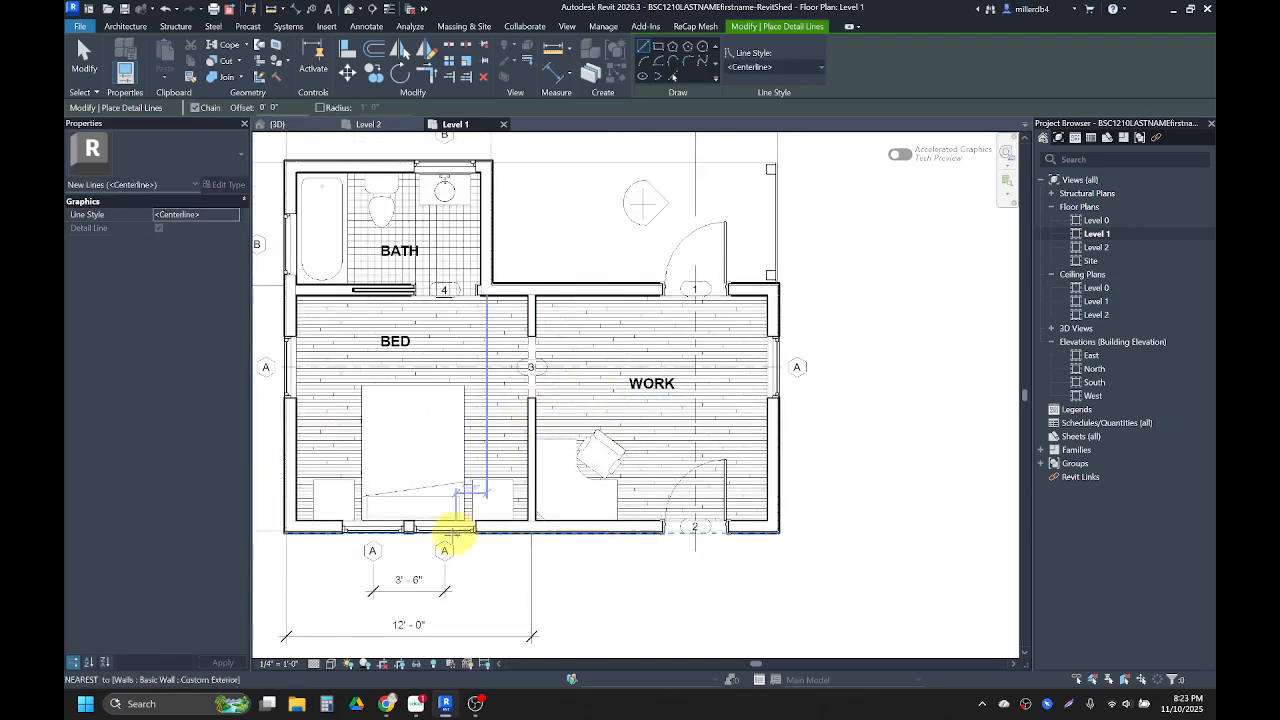
pyautogui.scroll(3, 449, 534)
pyautogui.click(441, 534)
pyautogui.scroll(-3, 423, 240)
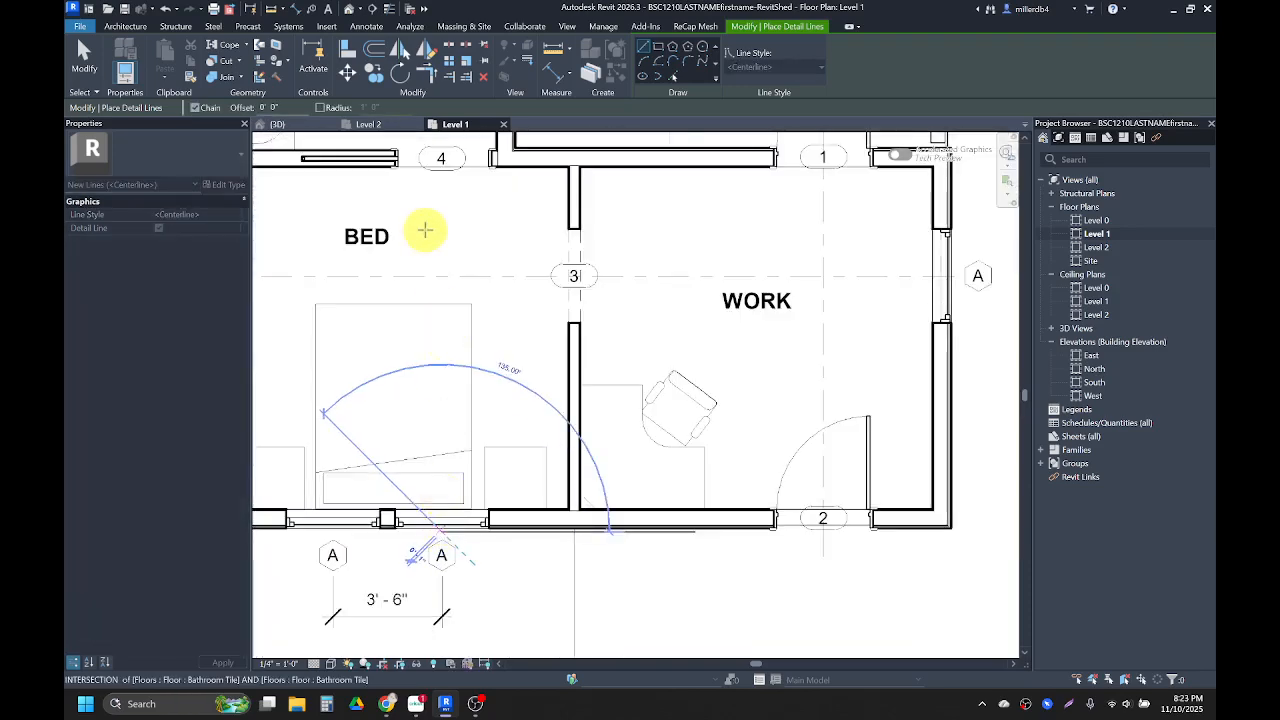
pyautogui.click(446, 186)
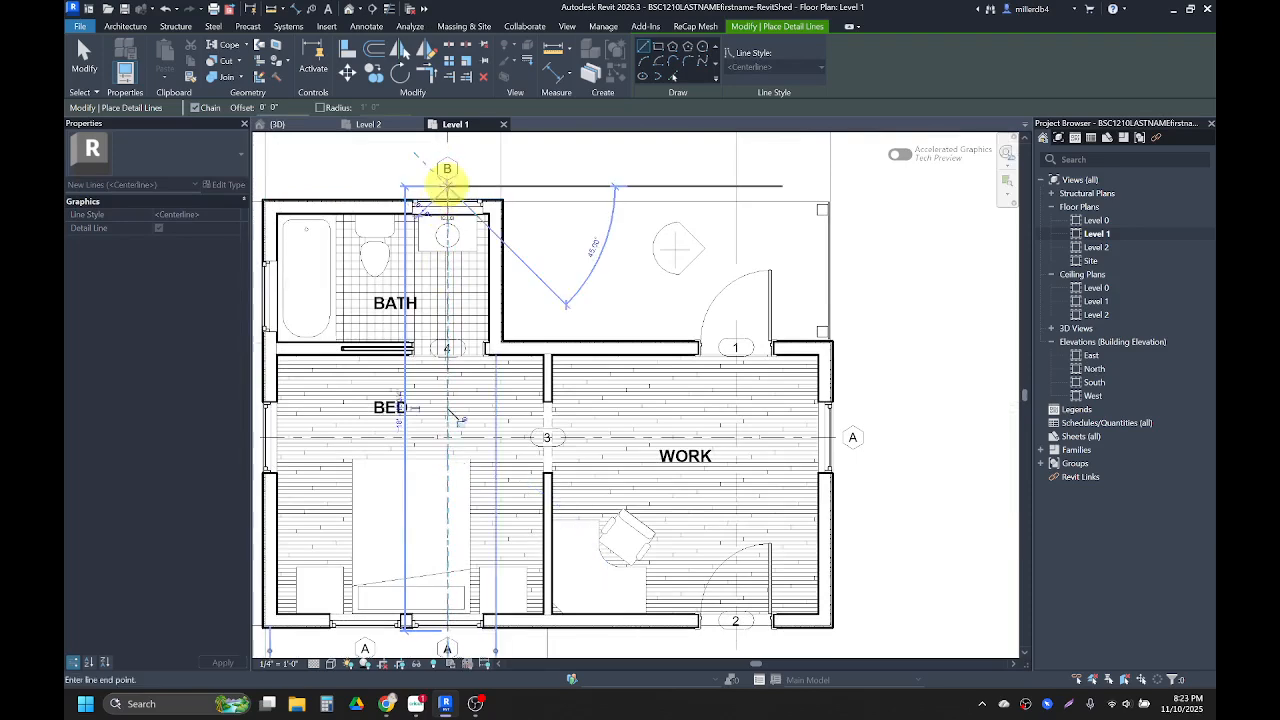
pyautogui.press('Escape')
pyautogui.press('Escape')
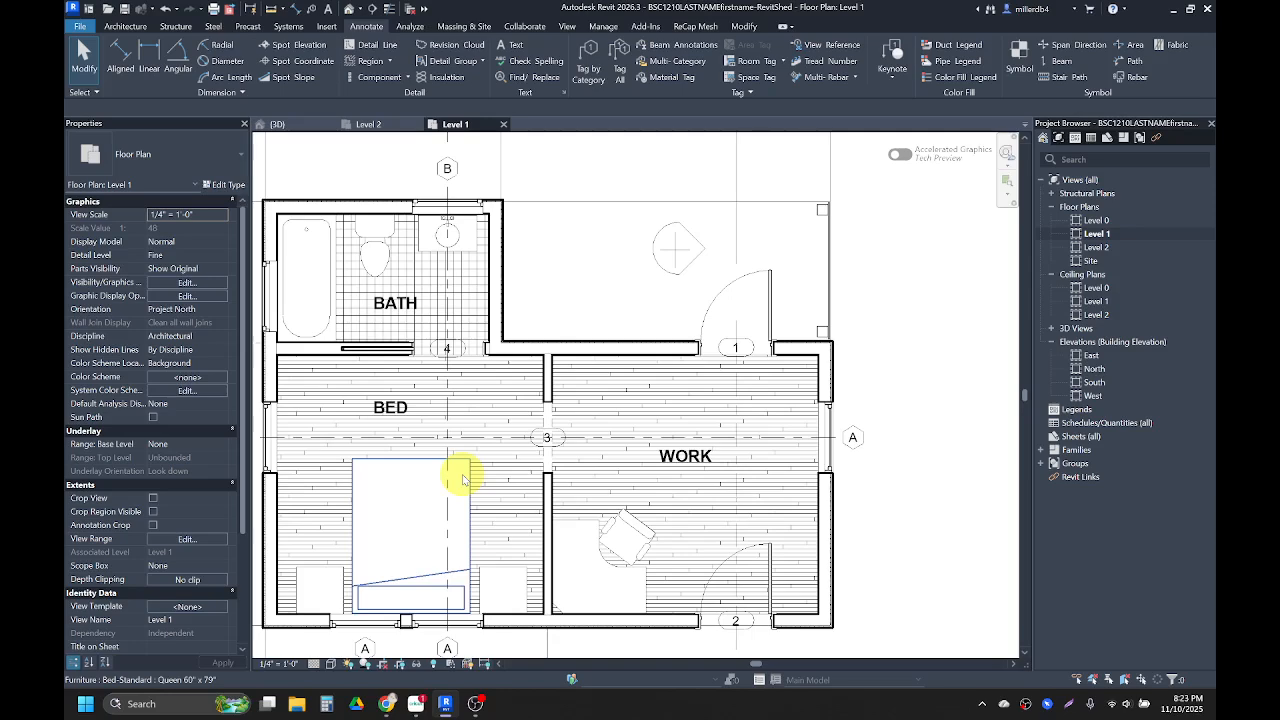
pyautogui.click(617, 478)
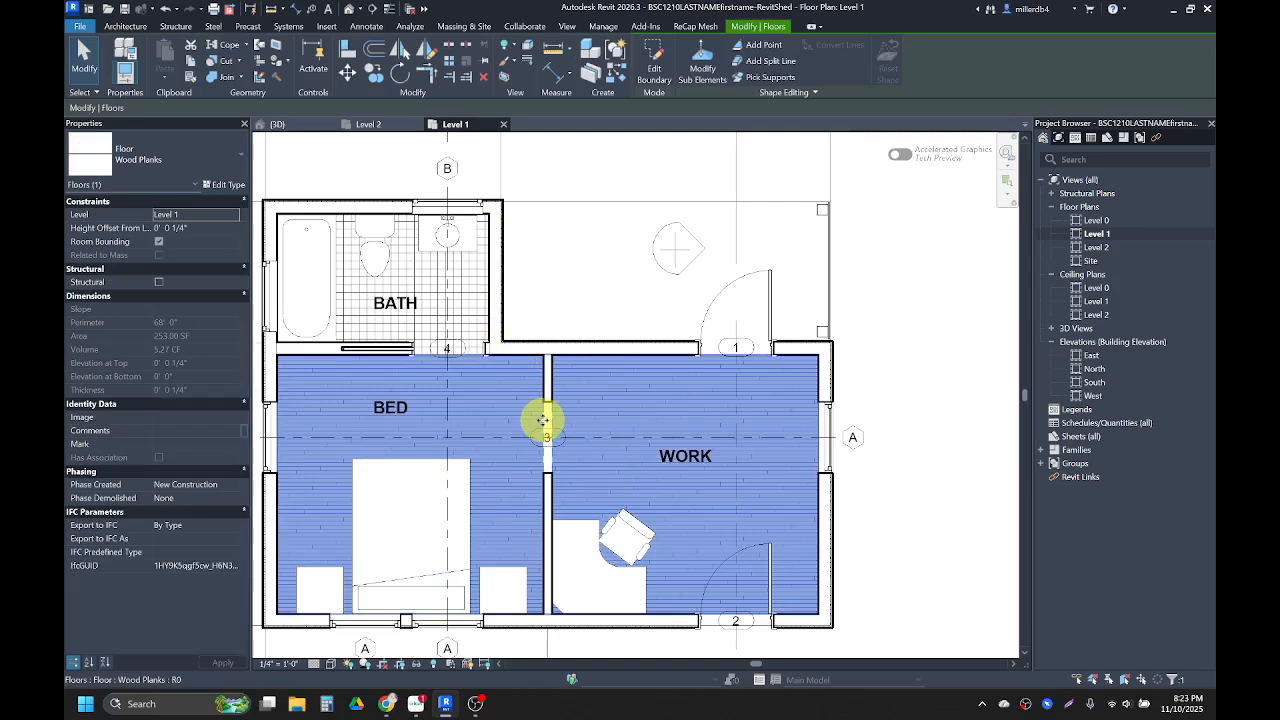
pyautogui.press('Escape')
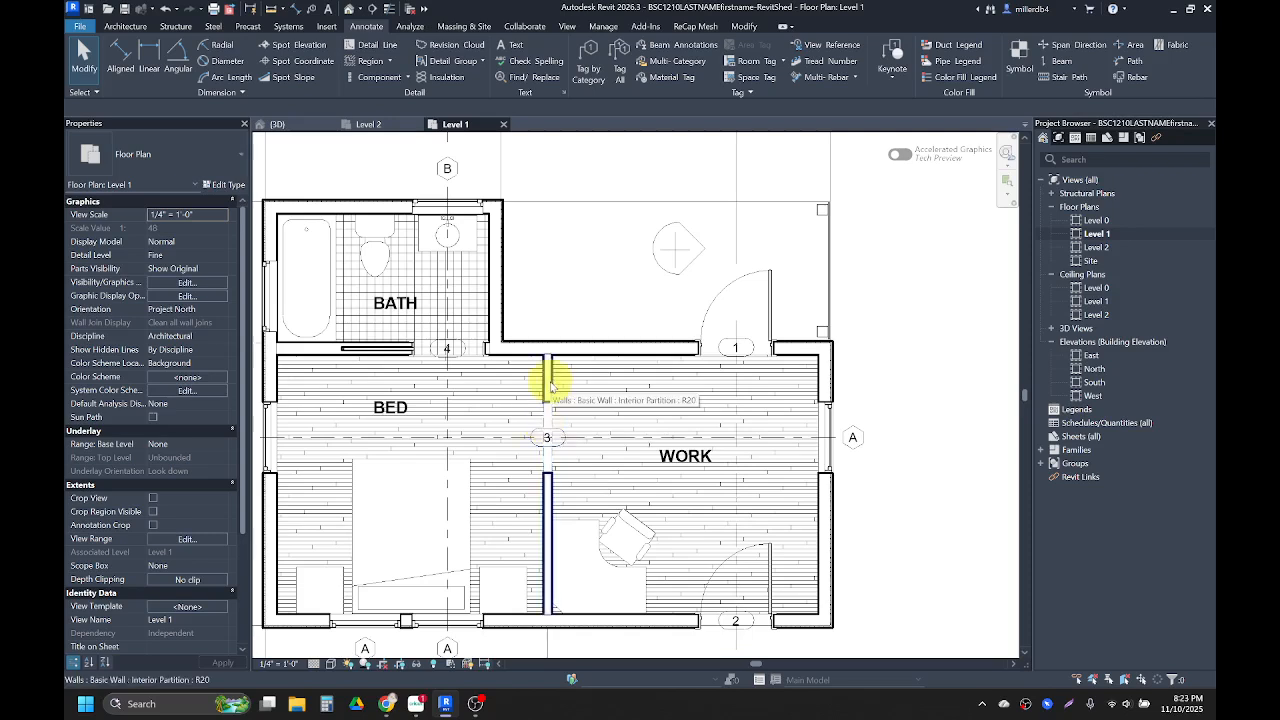
pyautogui.press('v')
pyautogui.press('g')
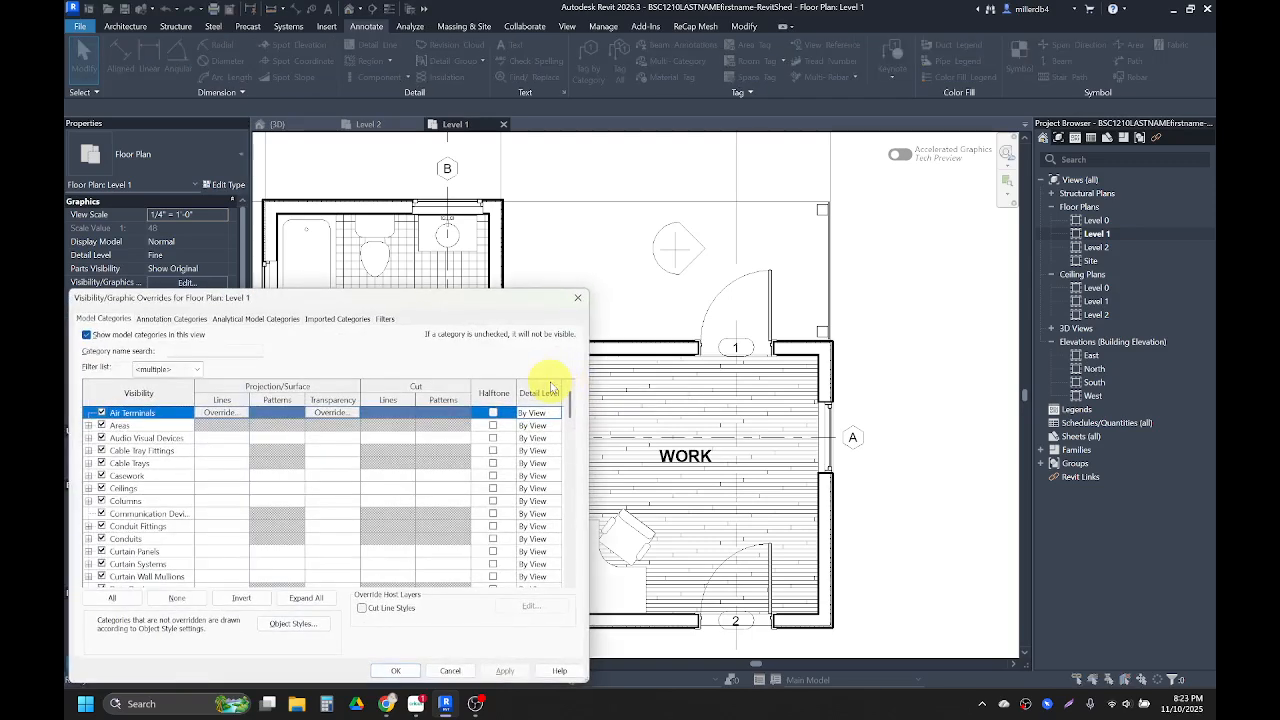
pyautogui.click(577, 297)
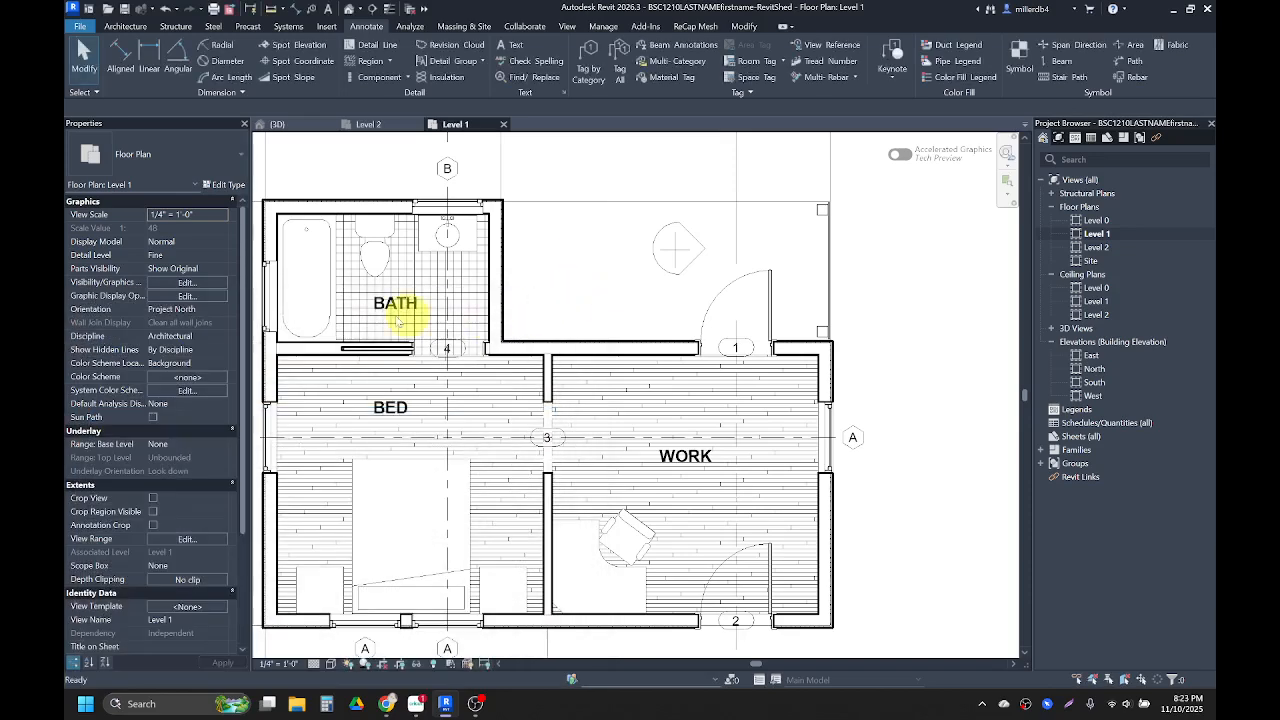
# Open the Level 1 view's Visibility/Graphic Overrides, move the dialog clear of the plan, and select the Floors model category.
pyautogui.click(186, 284)
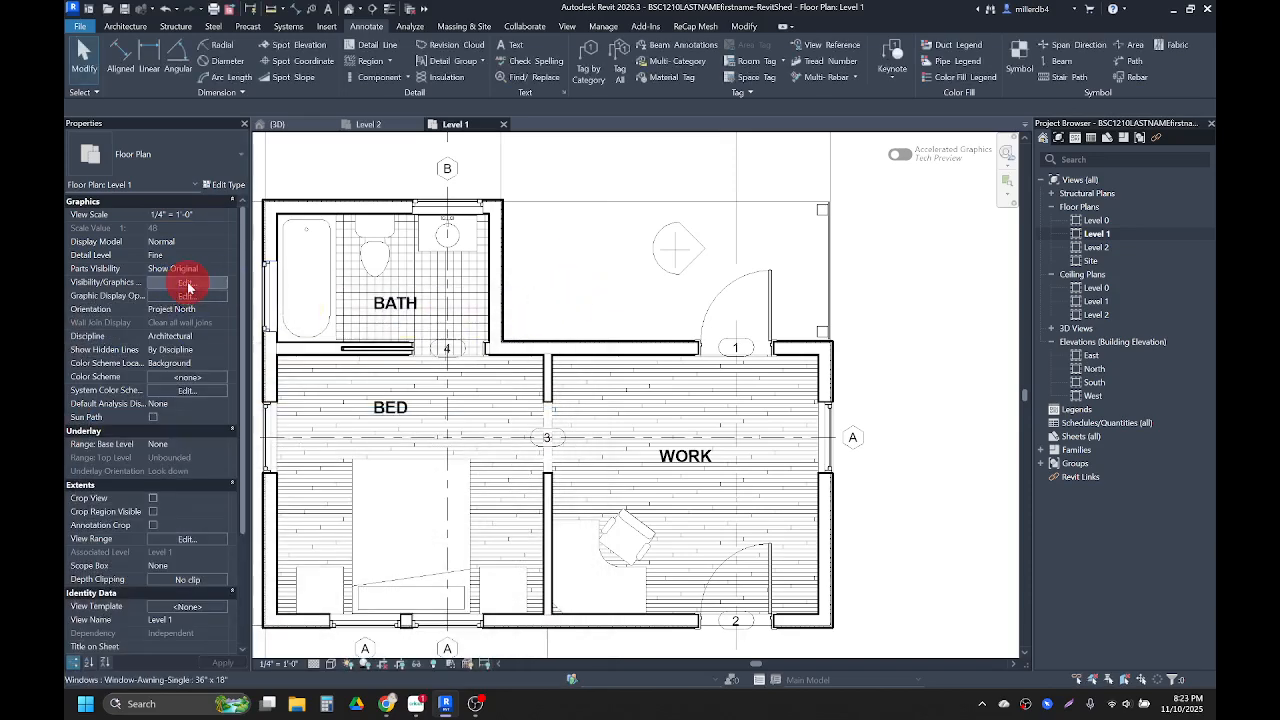
pyautogui.moveTo(267, 302); pyautogui.dragTo(480, 206)
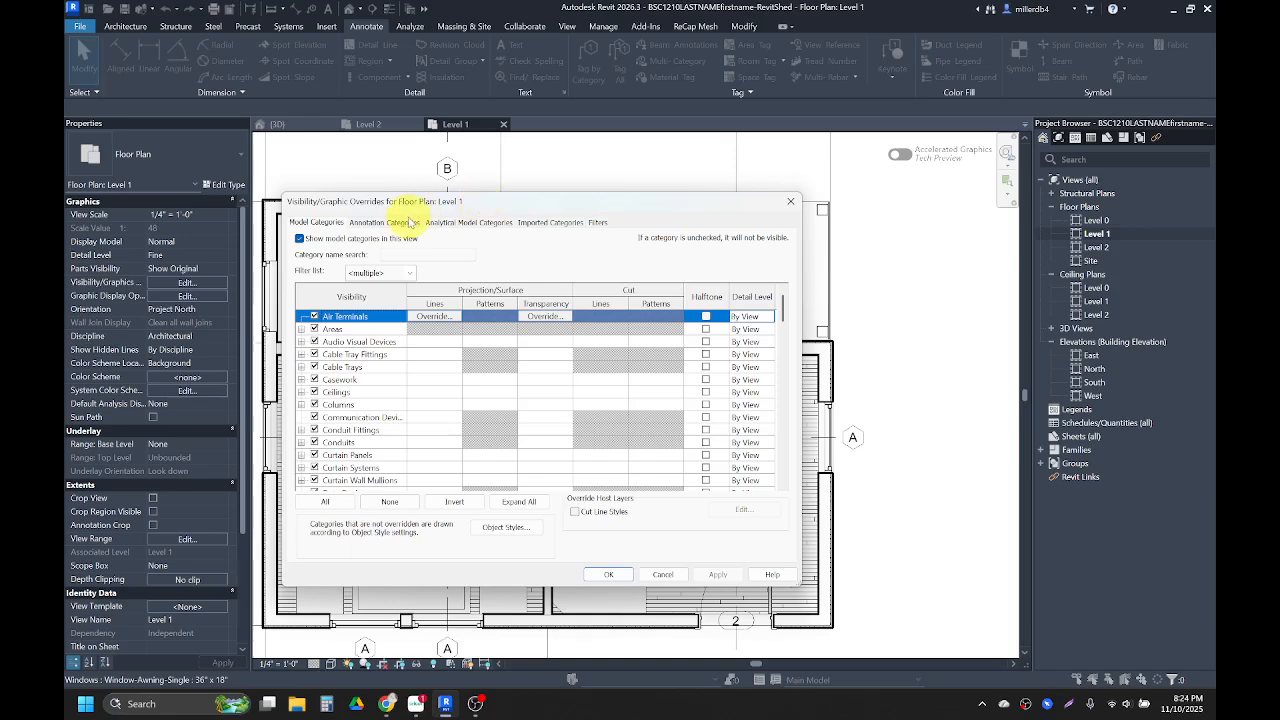
pyautogui.moveTo(476, 202); pyautogui.dragTo(732, 168)
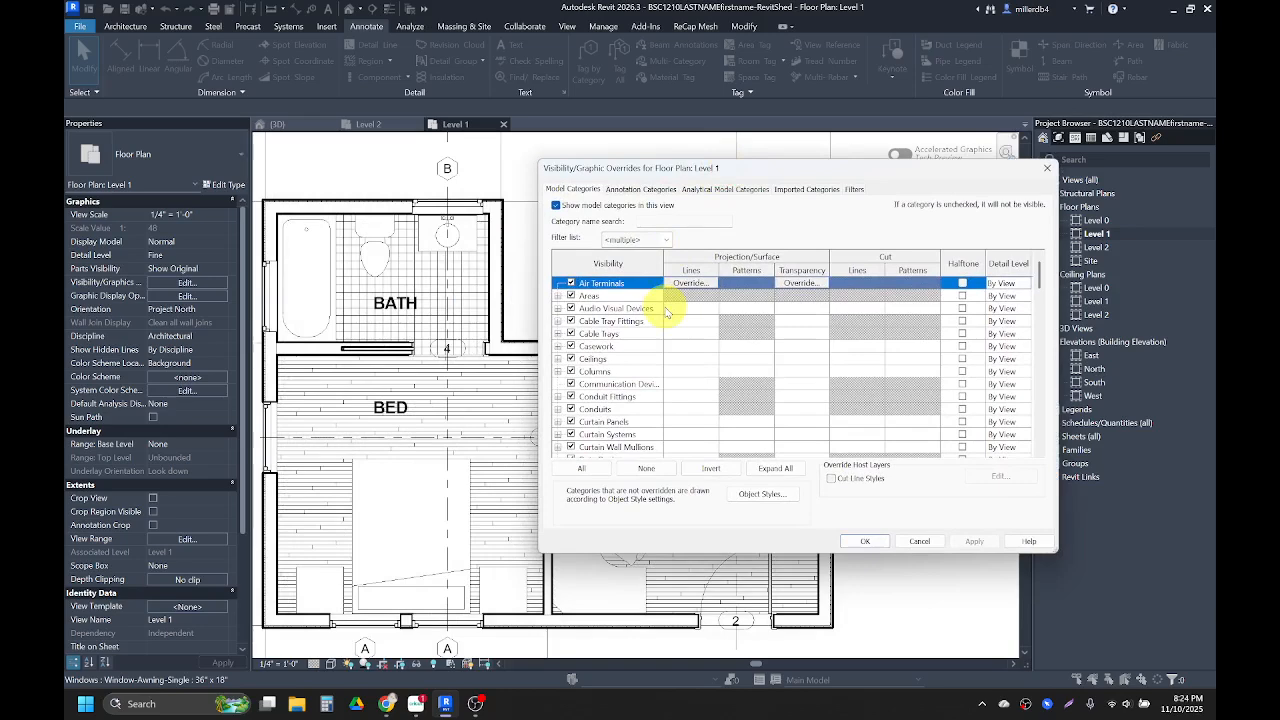
pyautogui.scroll(-6, 690, 350)
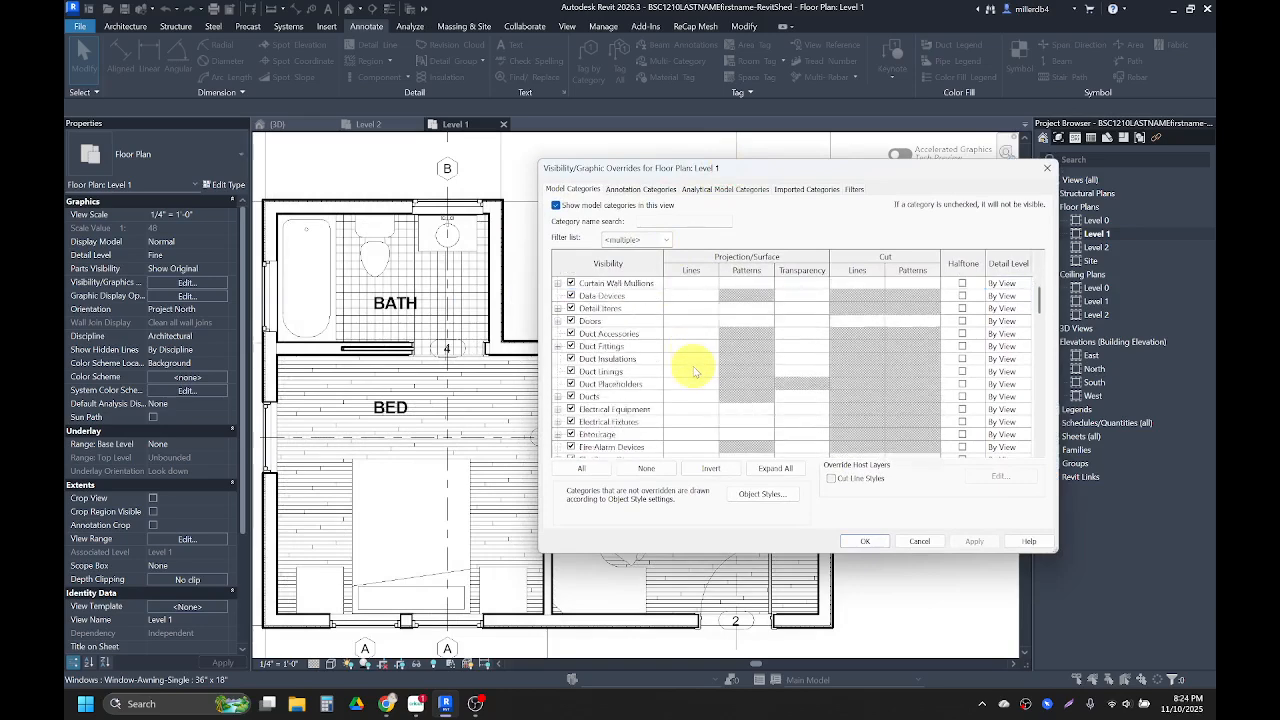
pyautogui.scroll(-2, 680, 378)
pyautogui.click(652, 397)
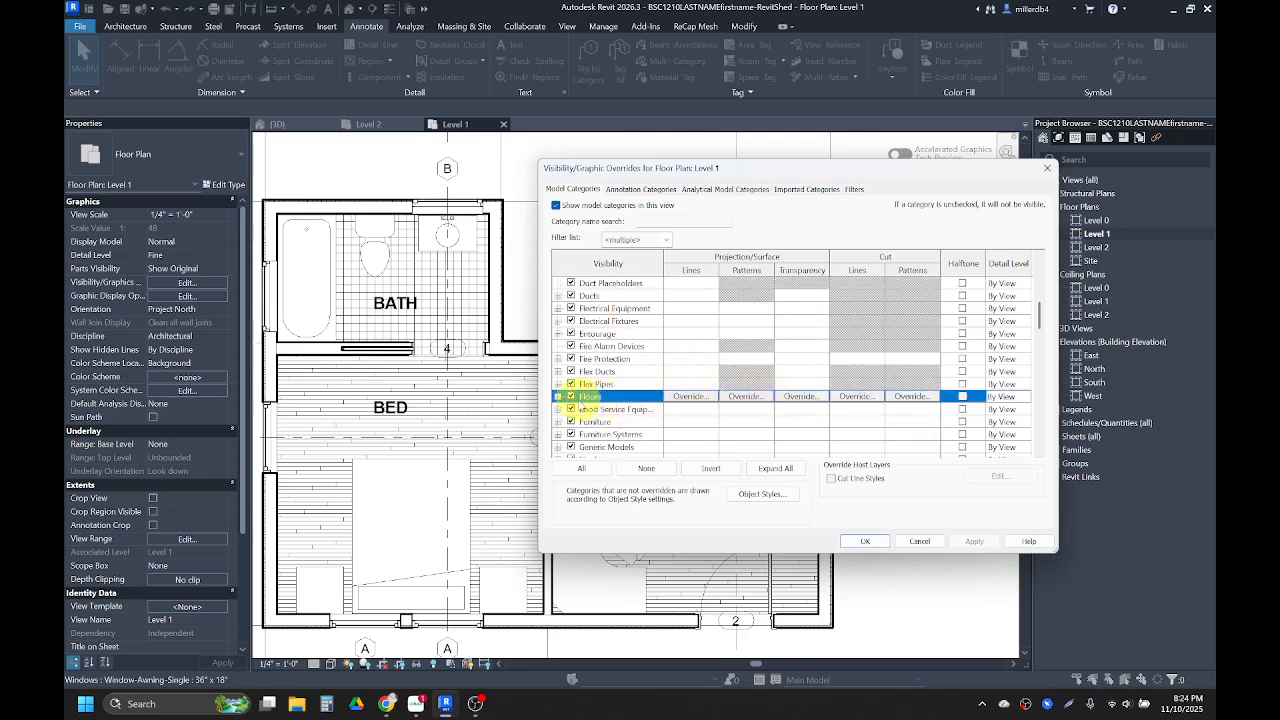
# Hide the Floors category in the view and apply it, and restore its visibility and apply that too.
pyautogui.click(571, 397)
pyautogui.click(974, 541)
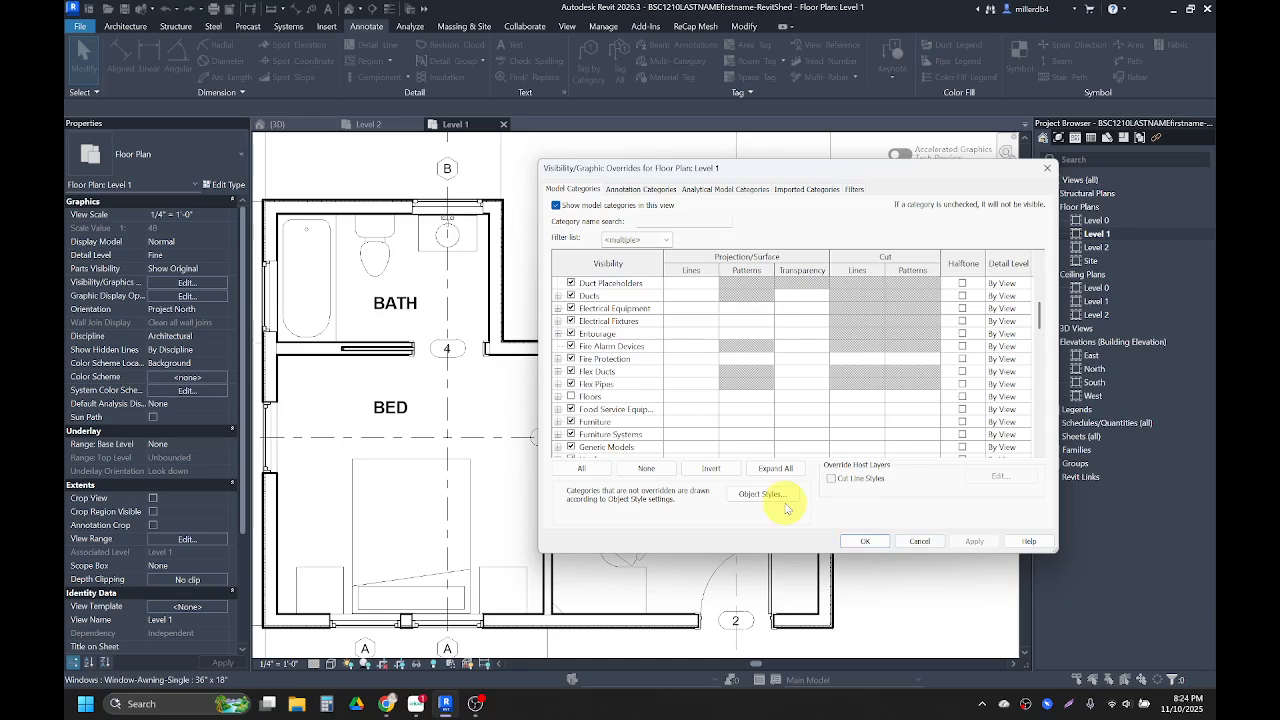
pyautogui.click(571, 396)
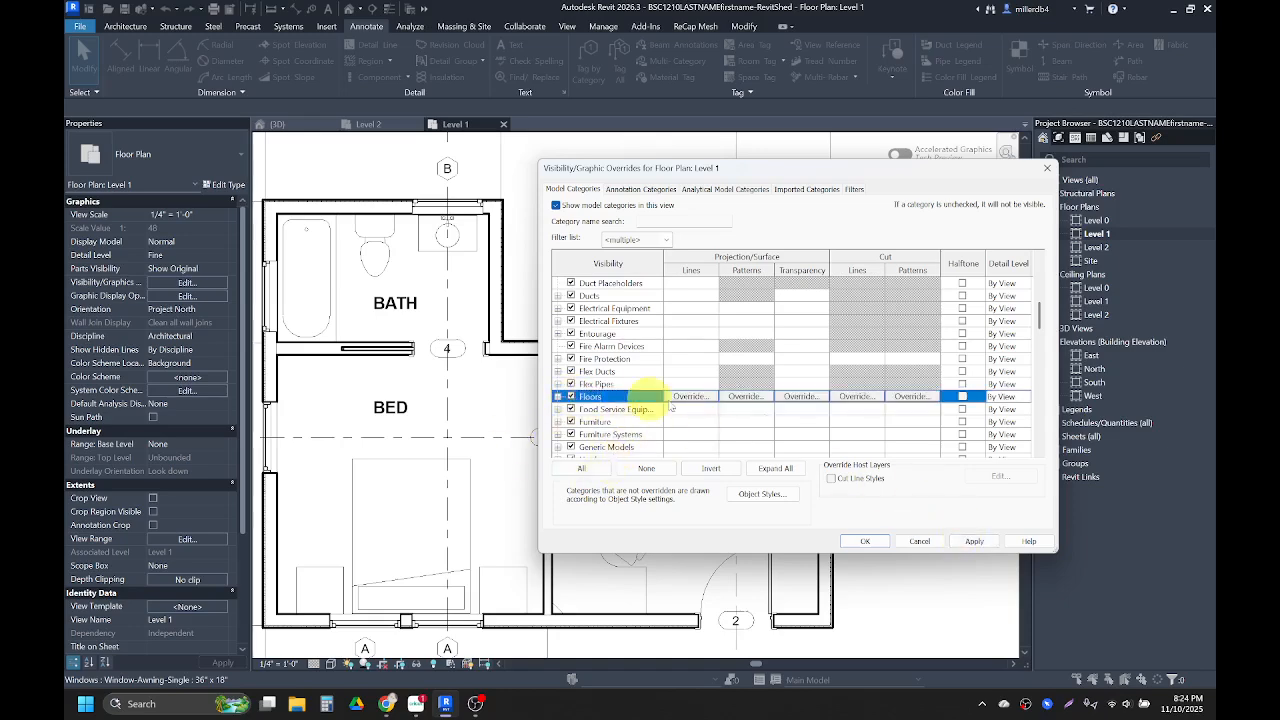
pyautogui.click(970, 541)
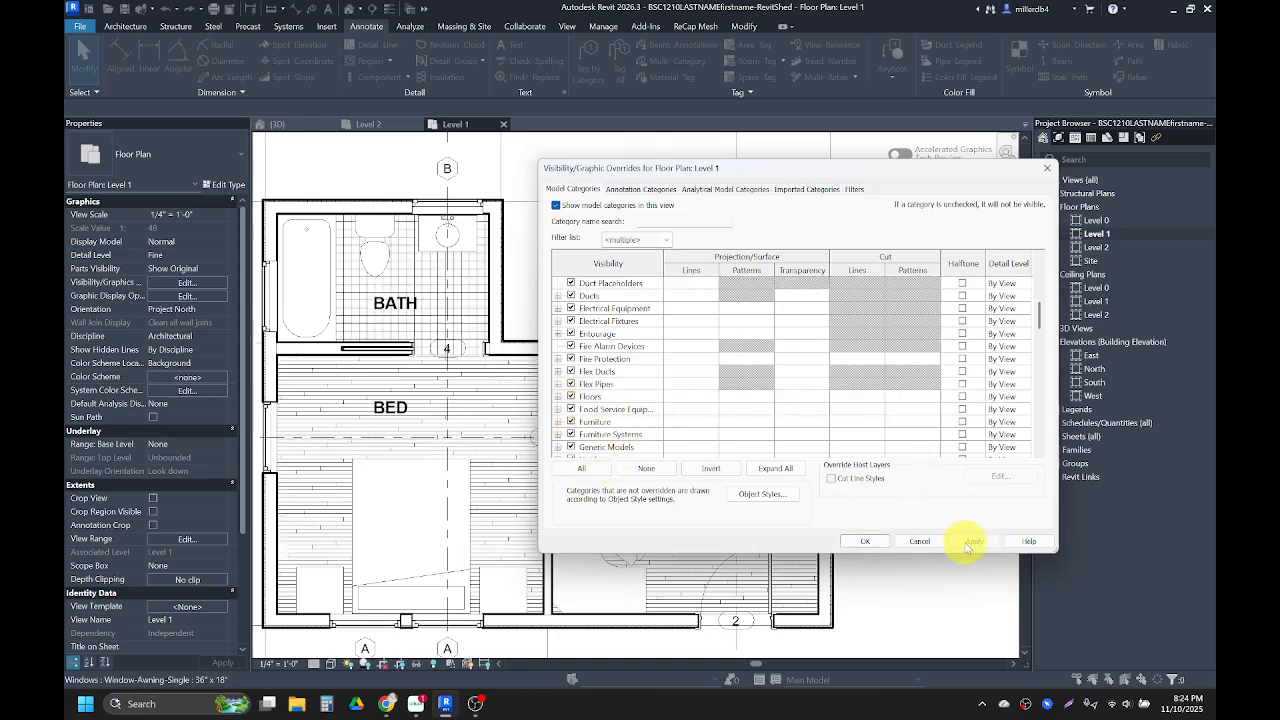
# Set the Floors category to Halftone and apply the override to the Level 1 view.
pyautogui.click(617, 399)
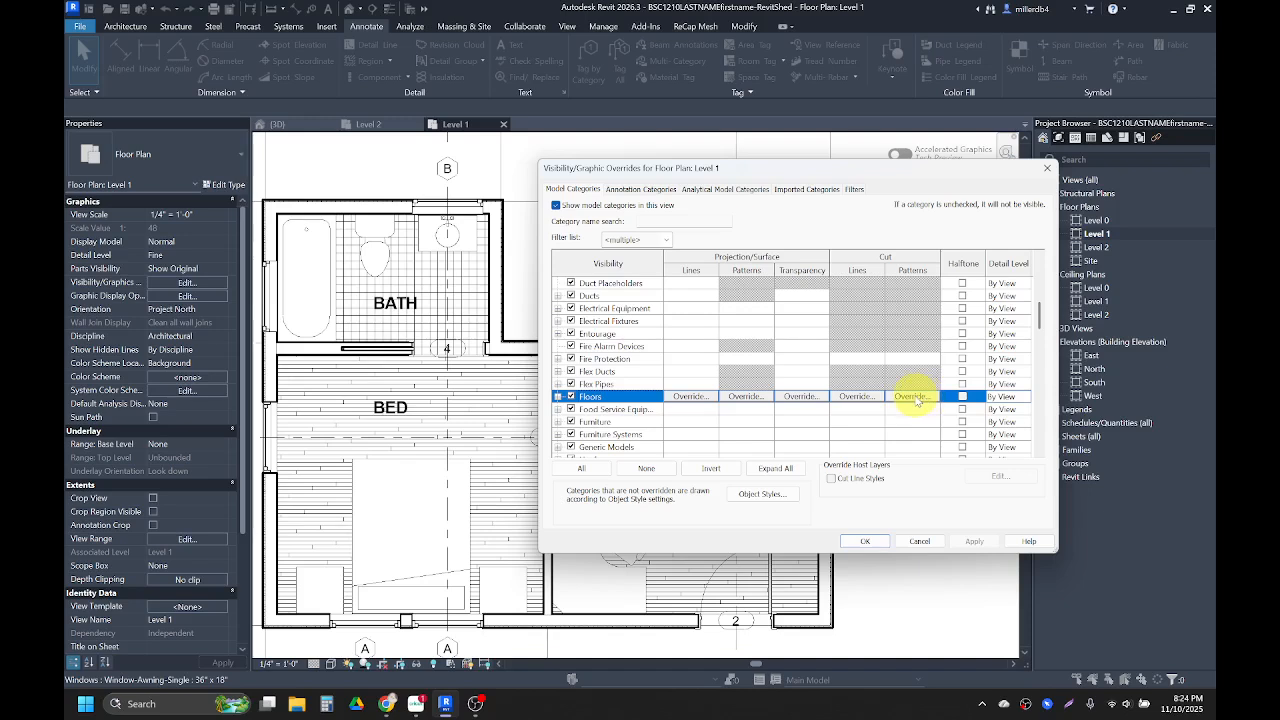
pyautogui.click(963, 397)
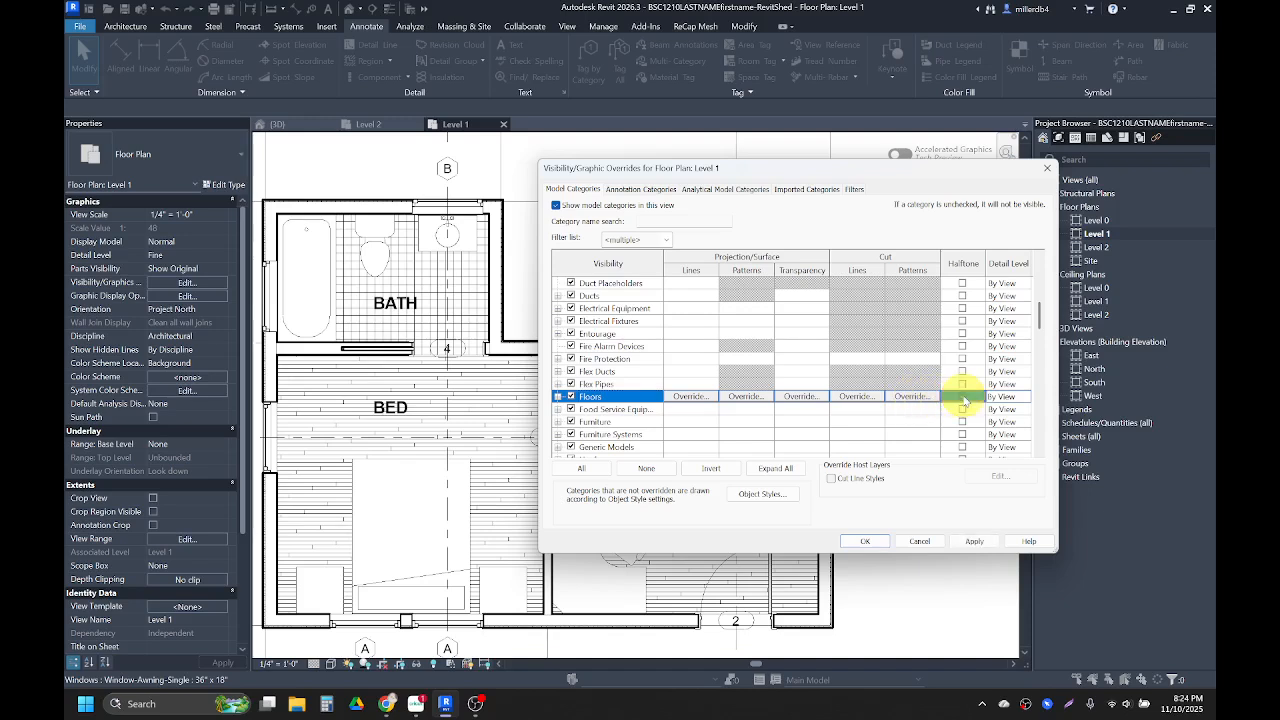
pyautogui.click(973, 541)
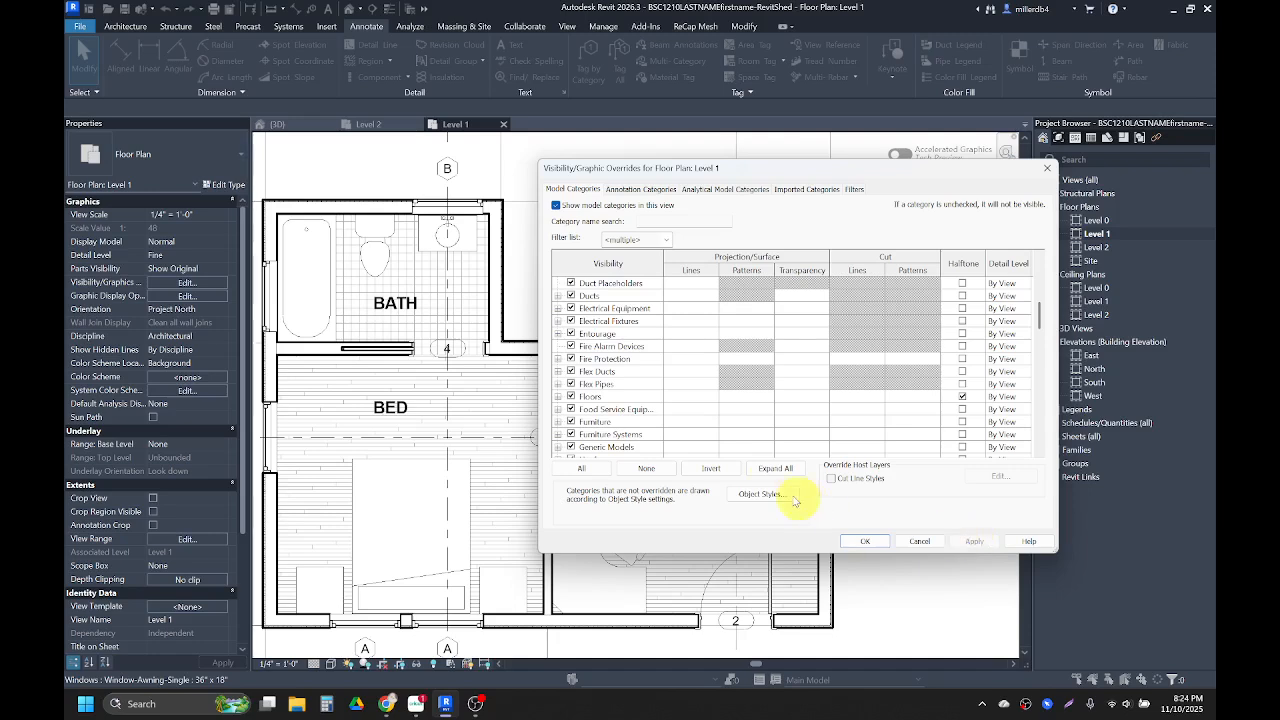
# Override the Floors projection/surface foreground pattern color with light gray RGB 192-192-192, keeping the pattern at No Override, and apply it.
pyautogui.click(642, 396)
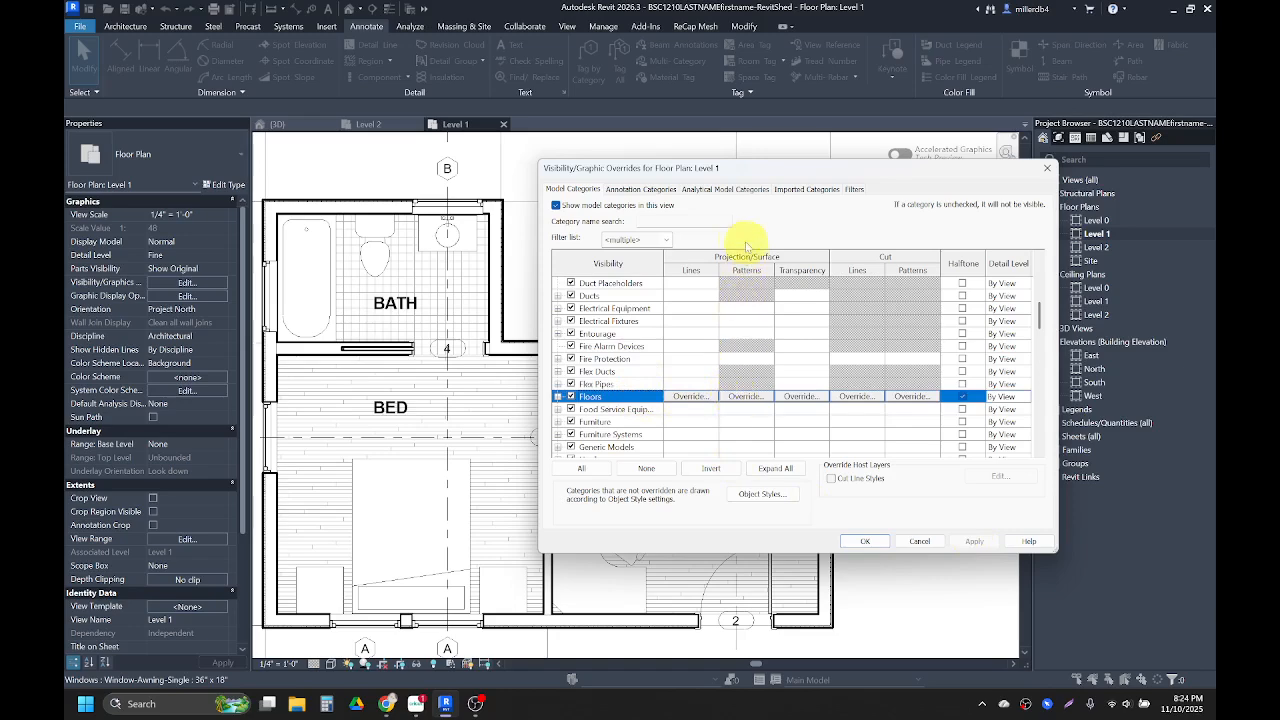
pyautogui.click(749, 398)
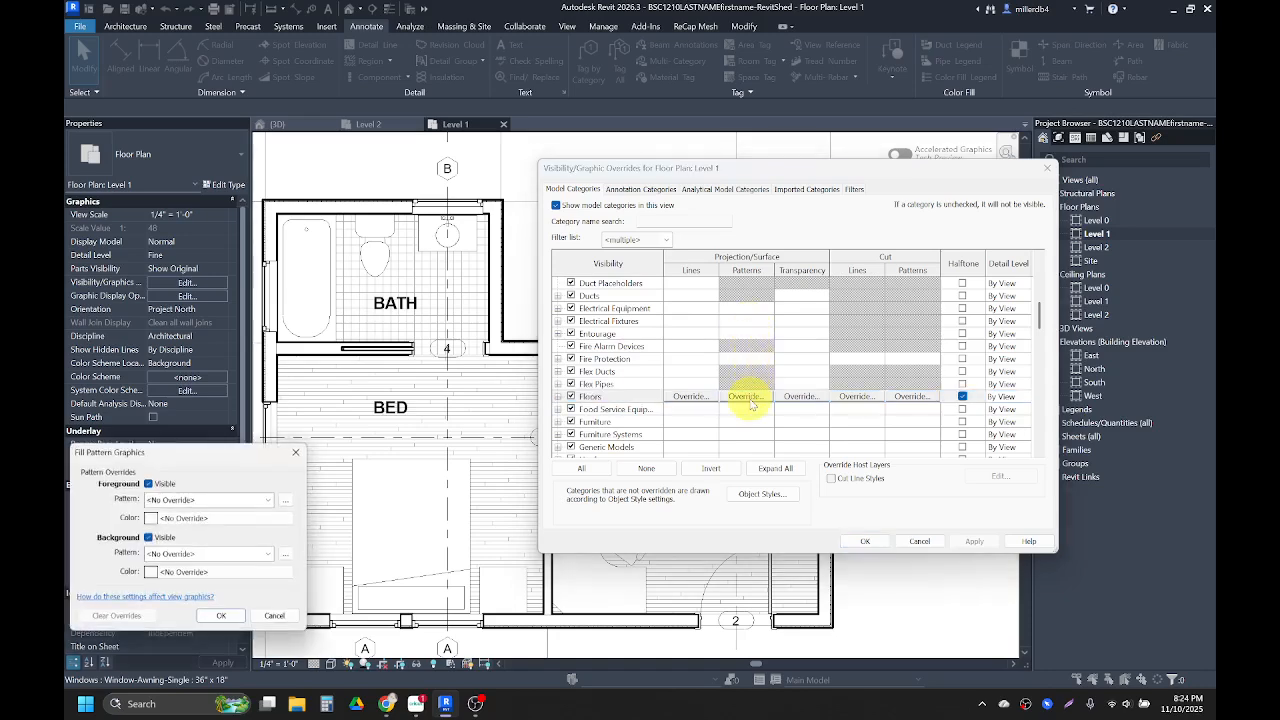
pyautogui.moveTo(225, 459); pyautogui.dragTo(287, 416)
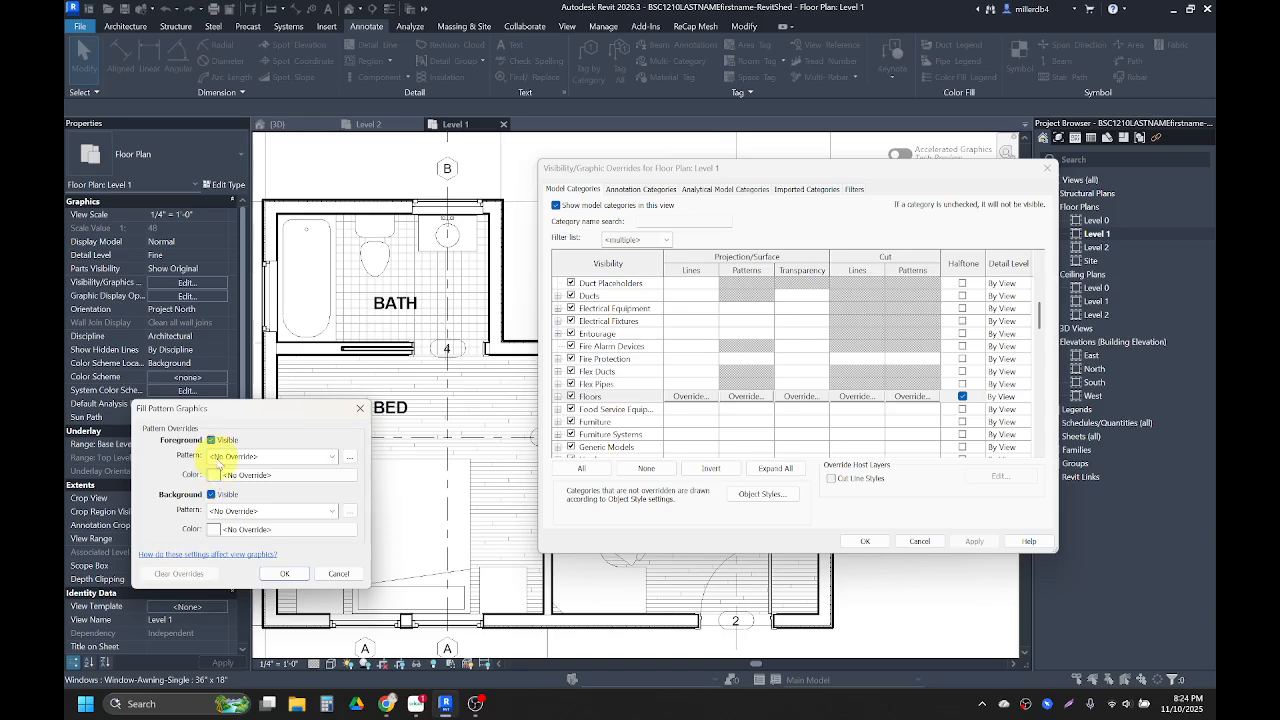
pyautogui.click(221, 459)
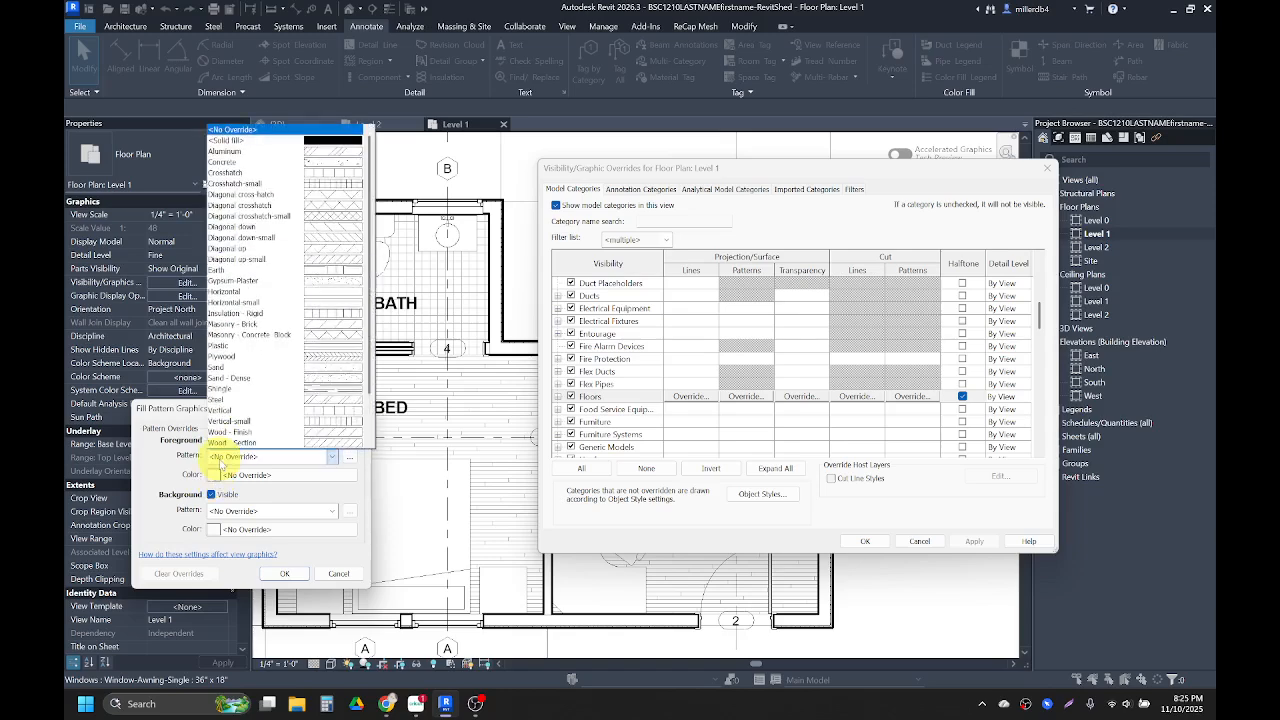
pyautogui.click(221, 460)
pyautogui.click(220, 476)
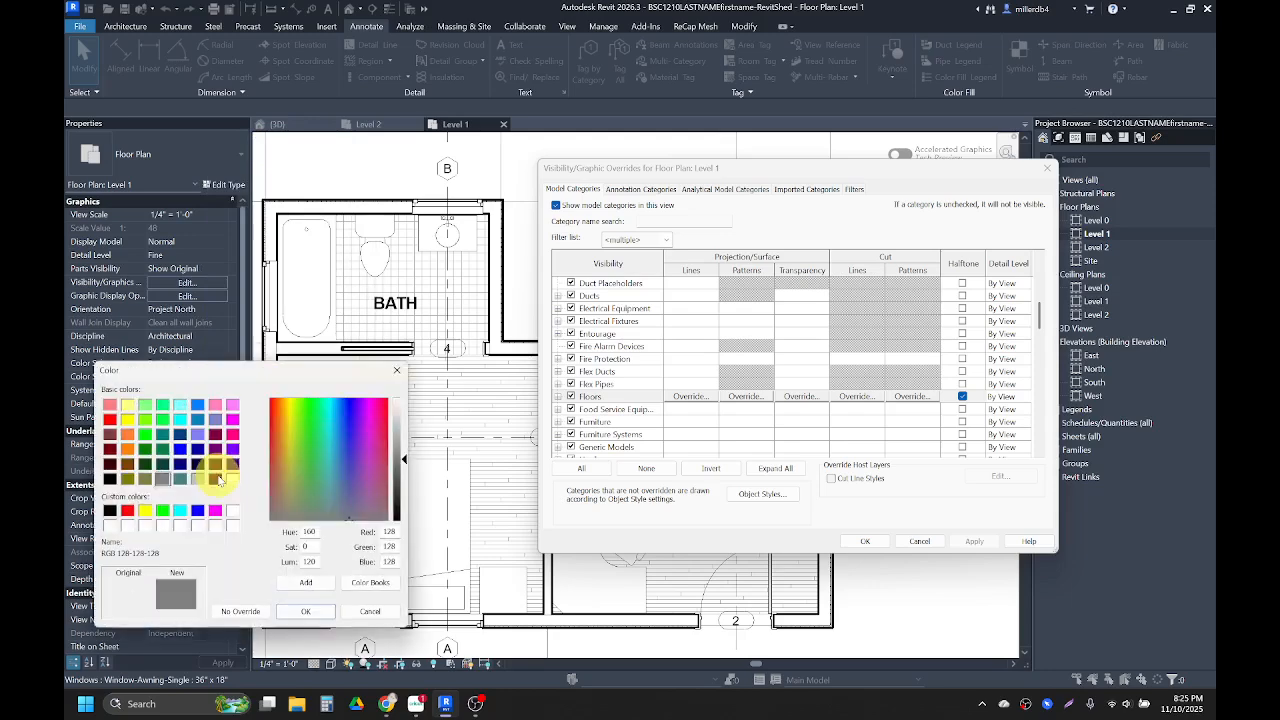
pyautogui.click(200, 481)
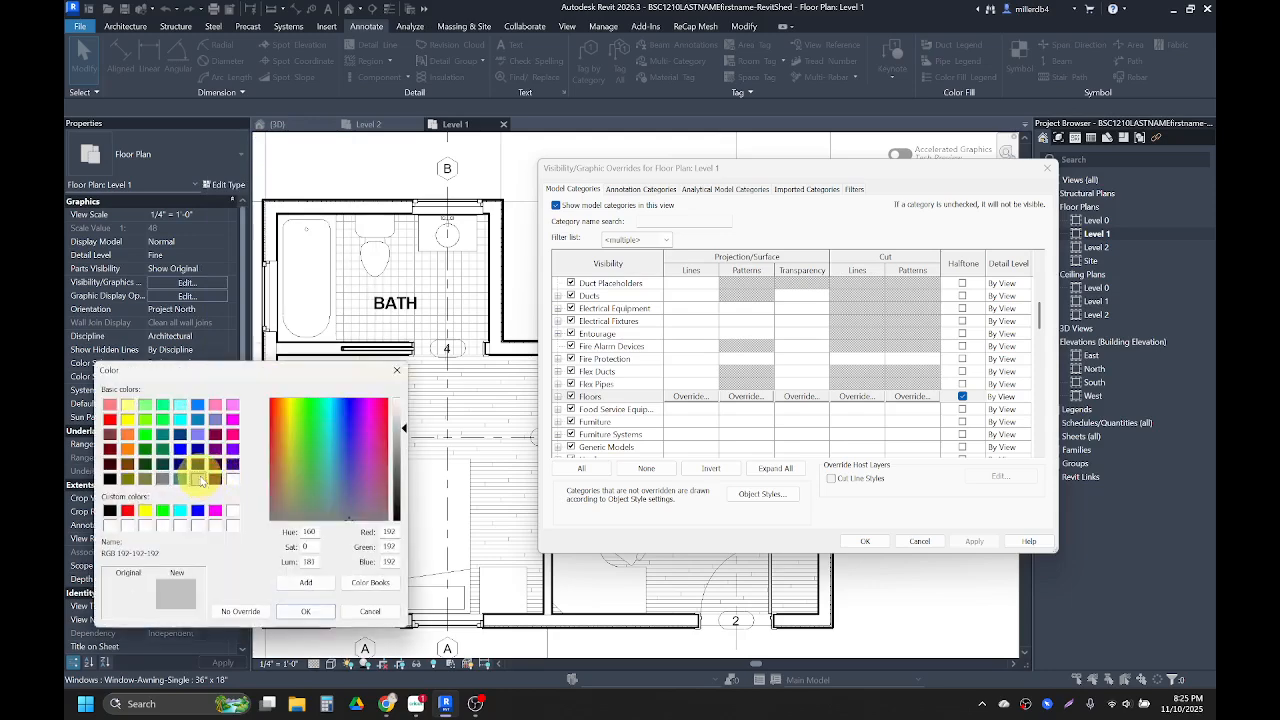
pyautogui.click(305, 610)
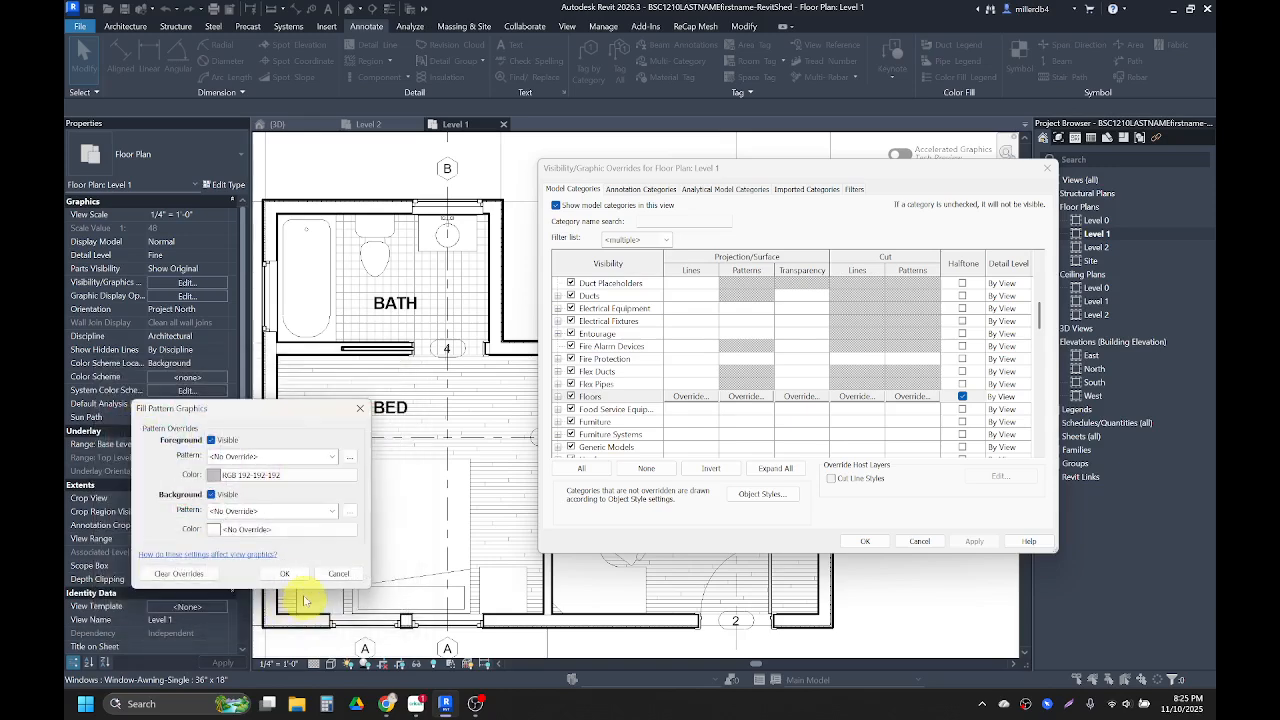
pyautogui.click(285, 575)
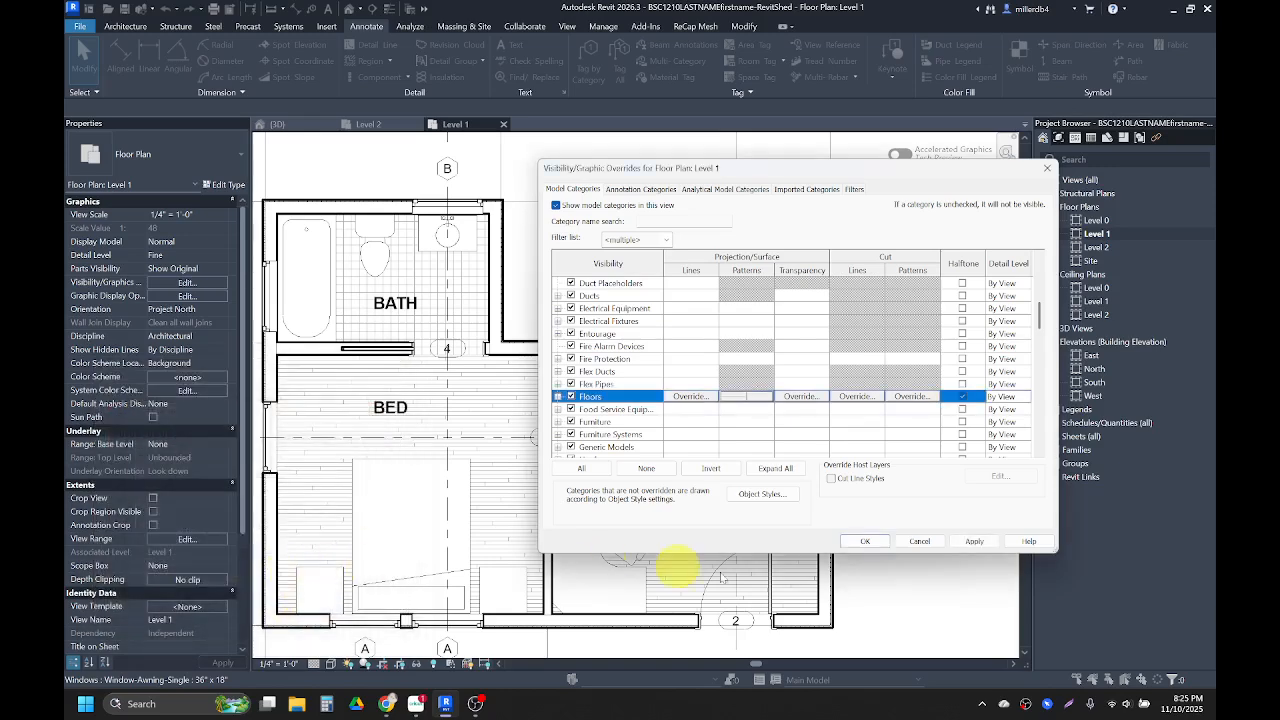
pyautogui.click(963, 540)
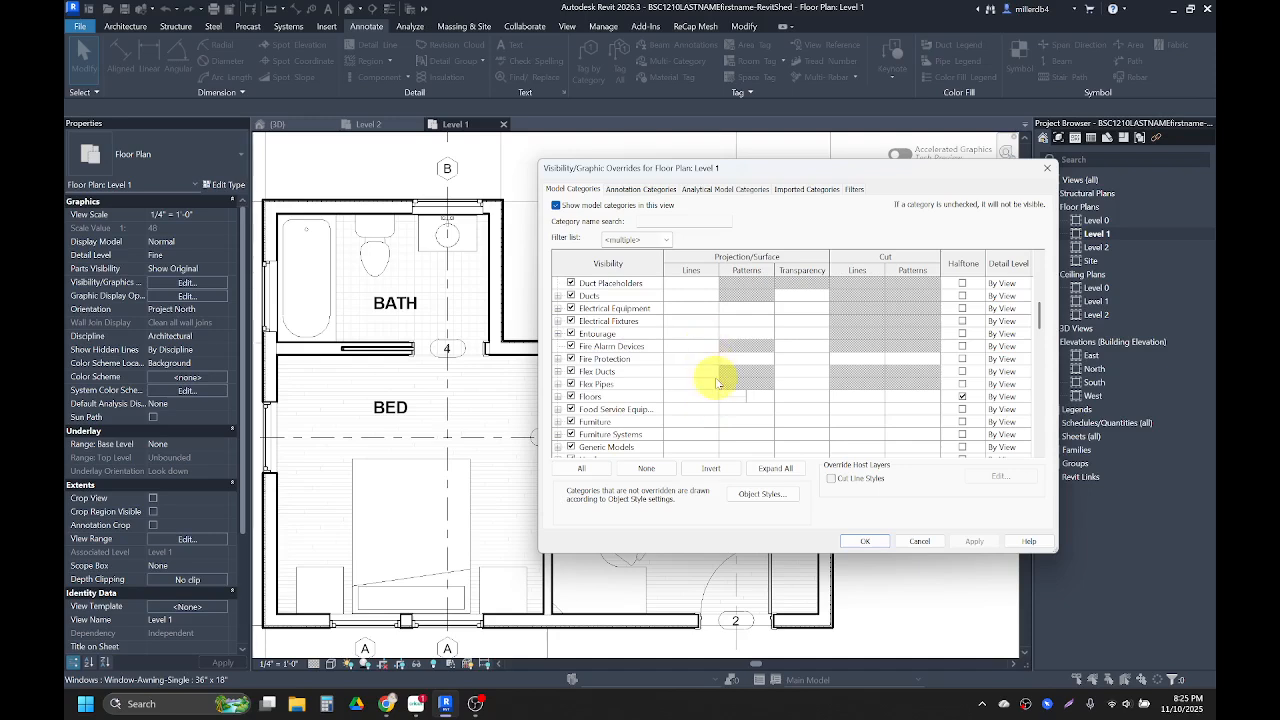
# Override the Walls cut foreground pattern with a solid fill in light gray RGB 192-192-192, apply it and close the view's graphic overrides.
pyautogui.press('w')
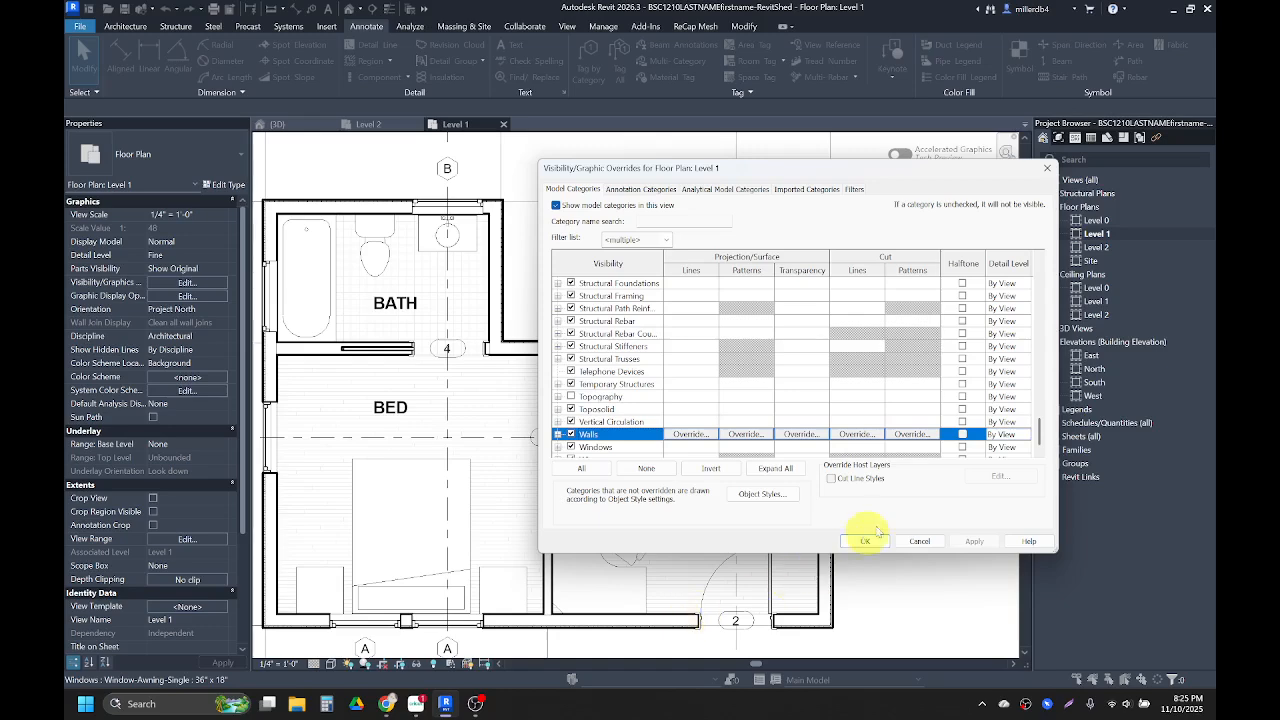
pyautogui.click(908, 434)
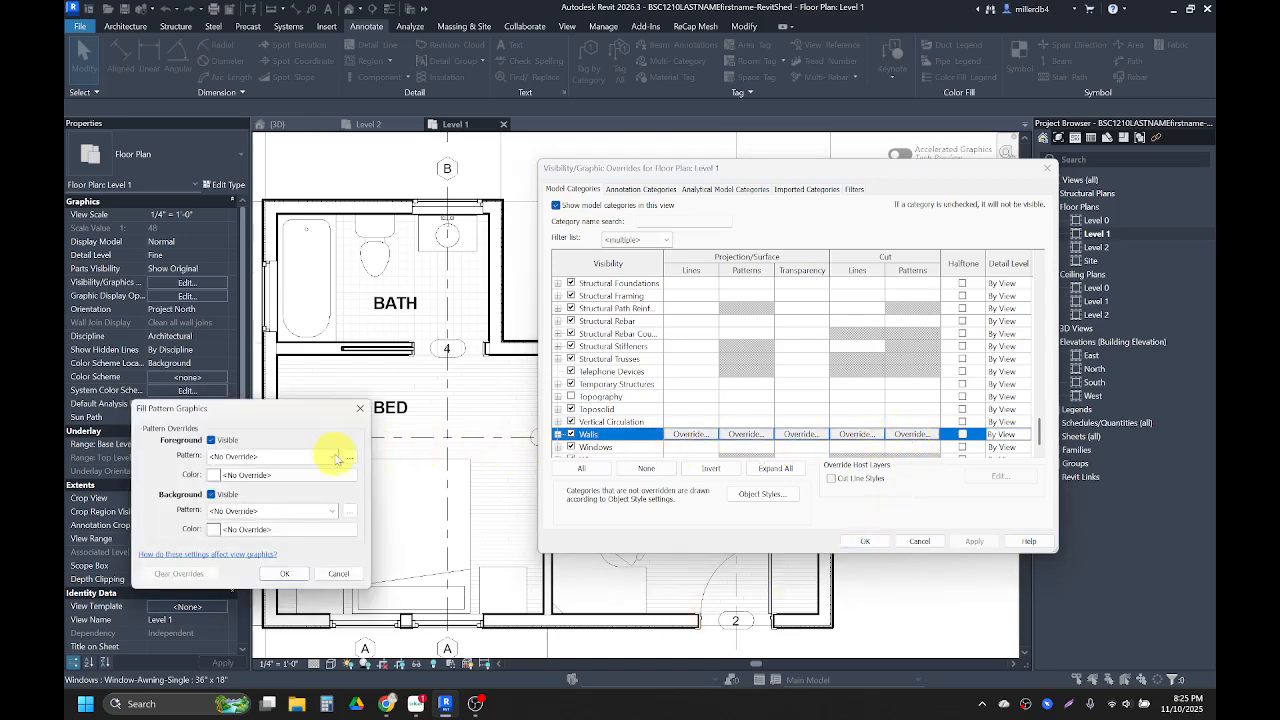
pyautogui.click(286, 459)
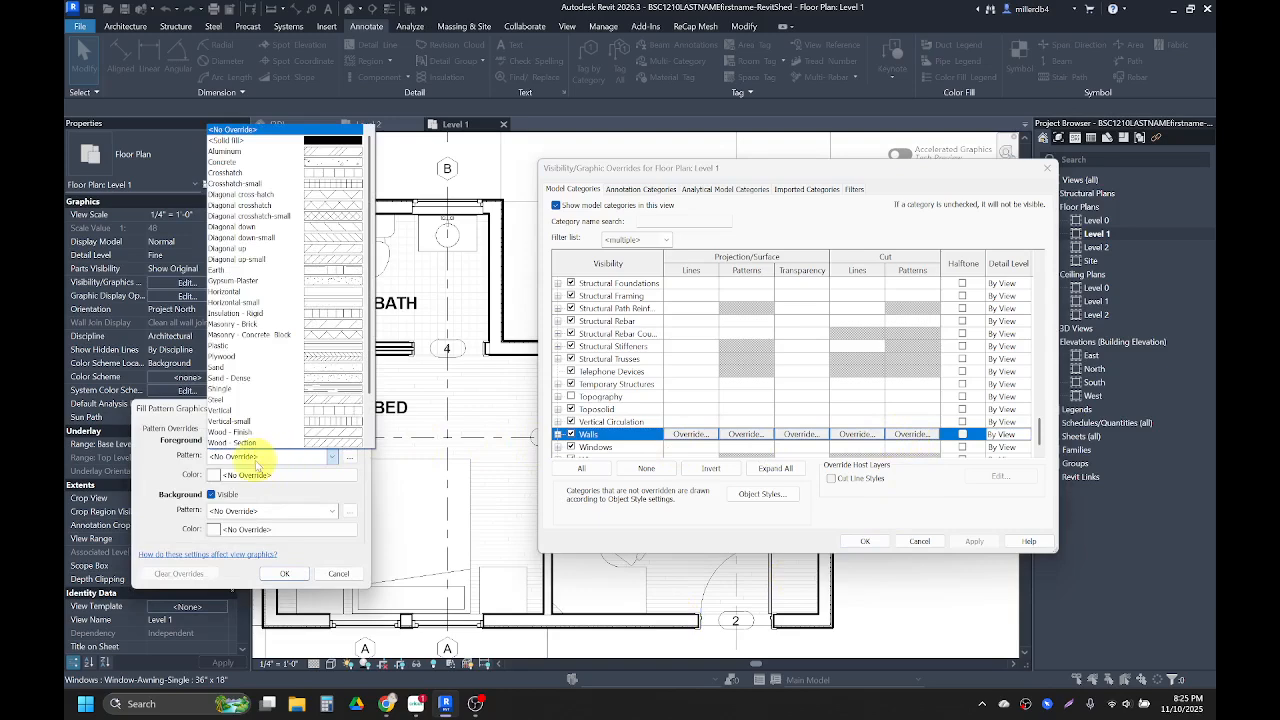
pyautogui.click(328, 141)
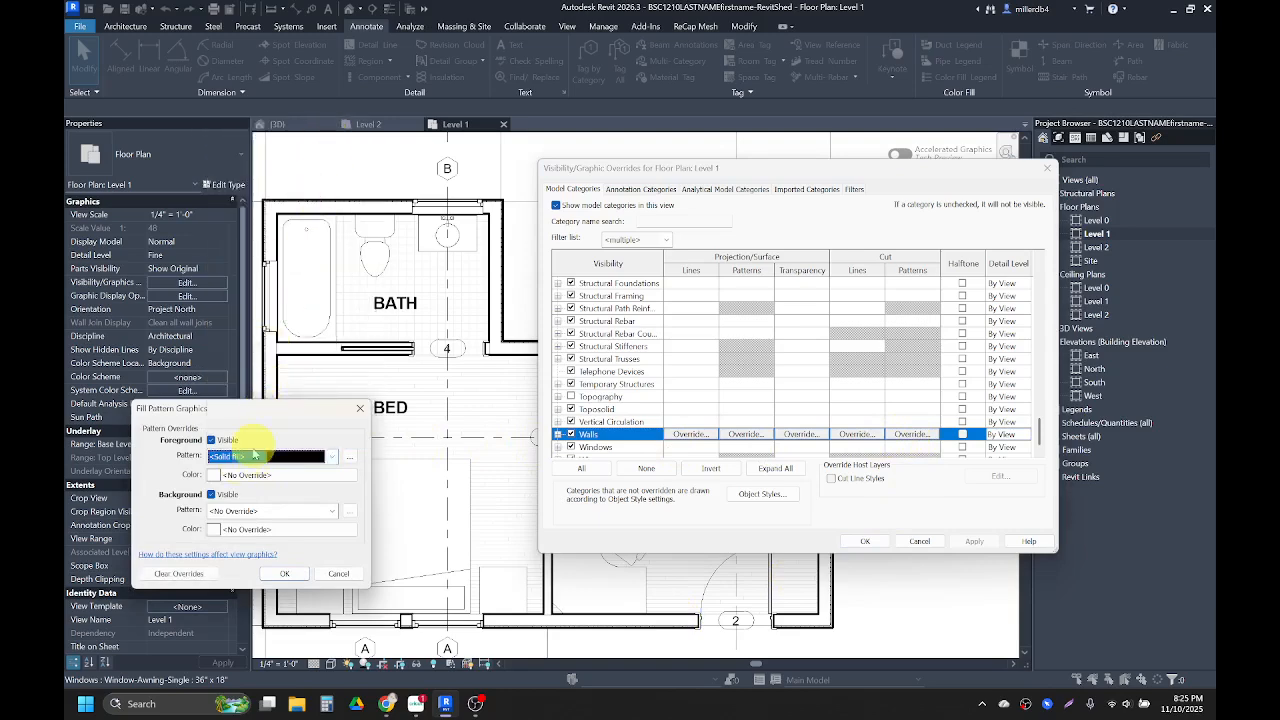
pyautogui.click(214, 475)
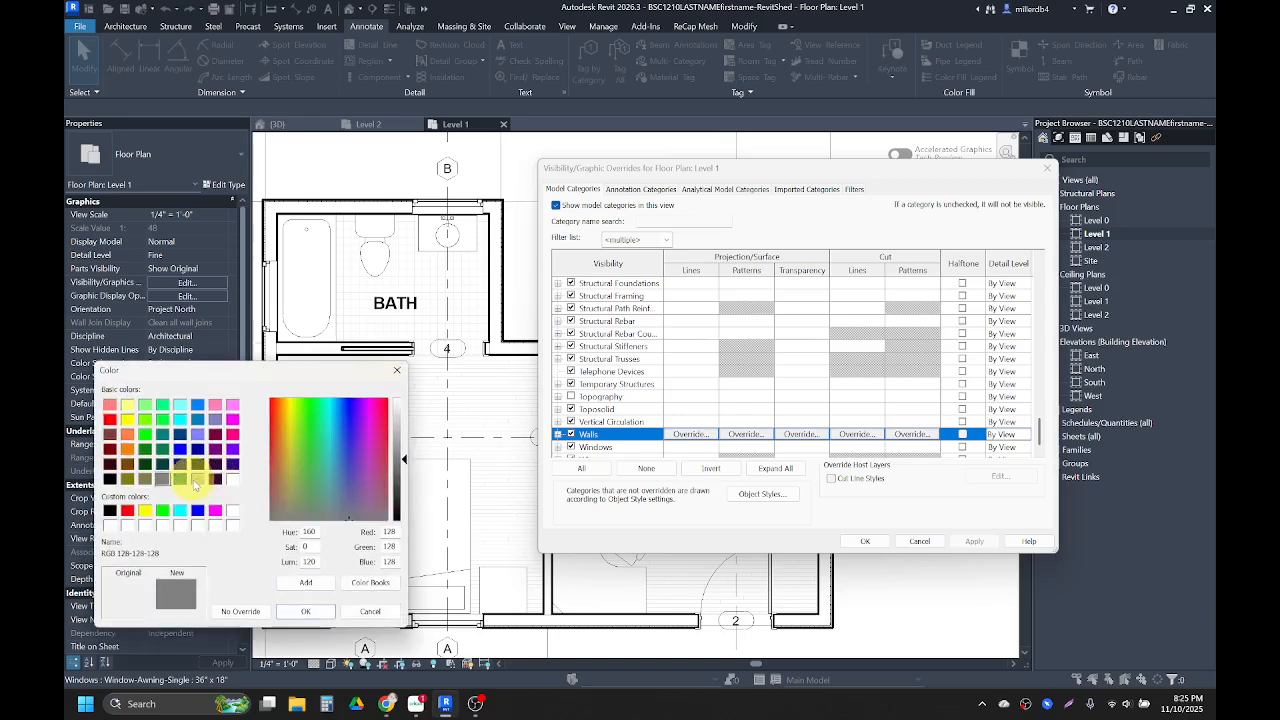
pyautogui.click(199, 480)
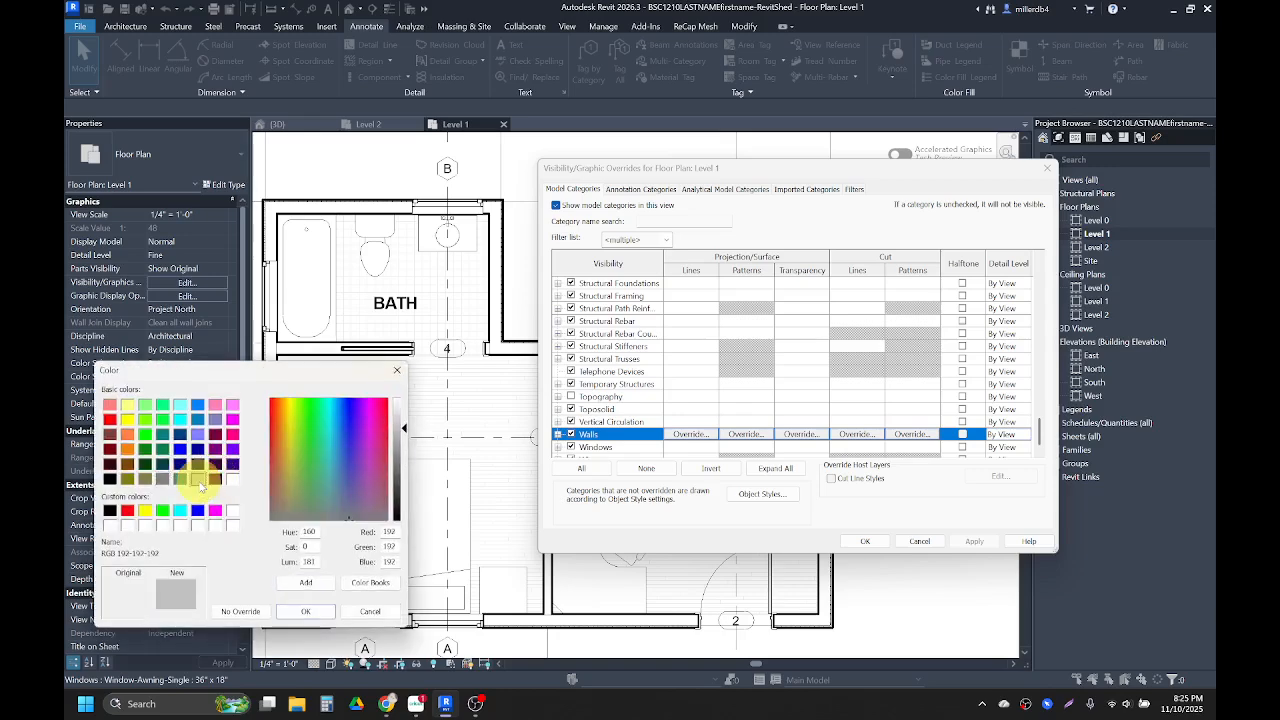
pyautogui.click(305, 611)
pyautogui.click(268, 575)
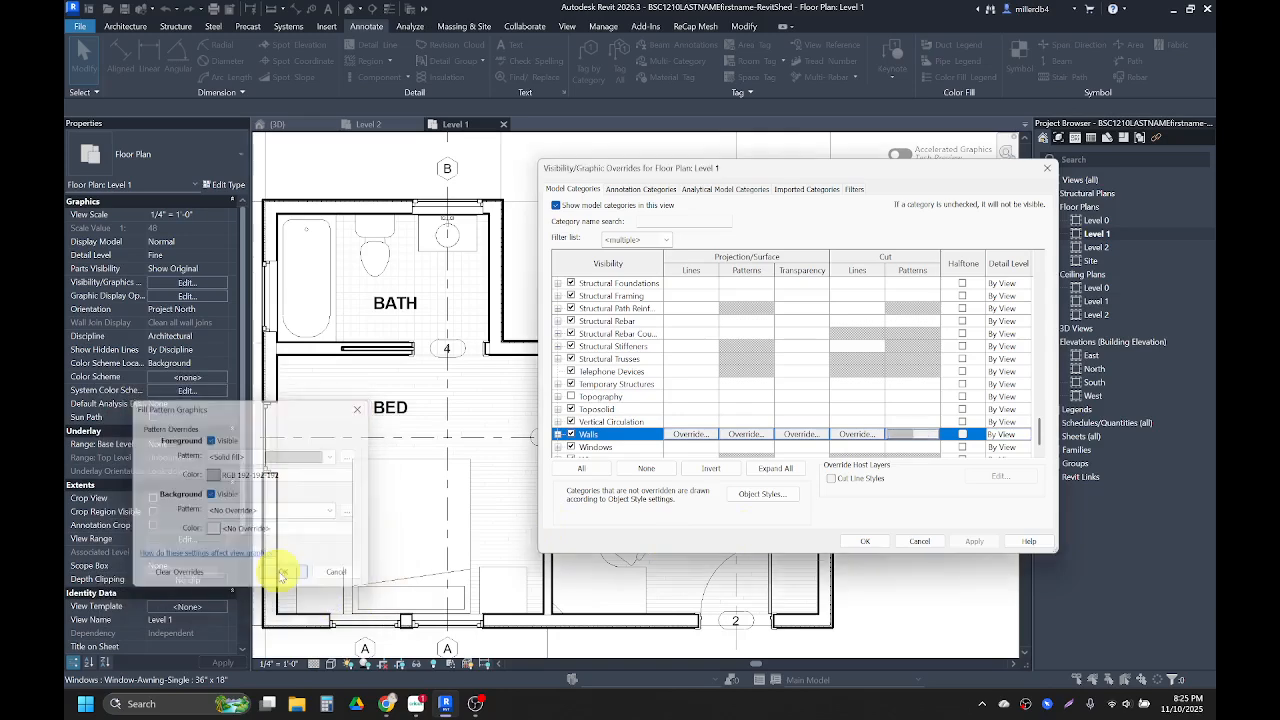
pyautogui.click(973, 541)
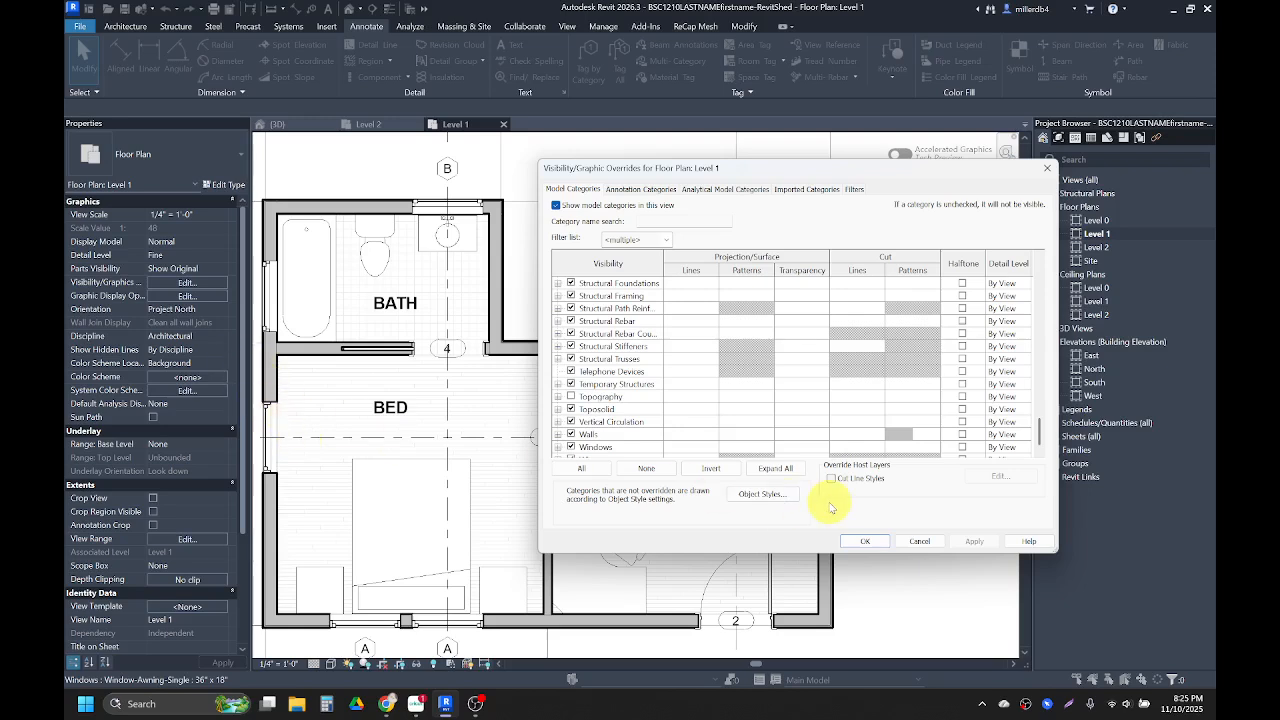
pyautogui.click(866, 541)
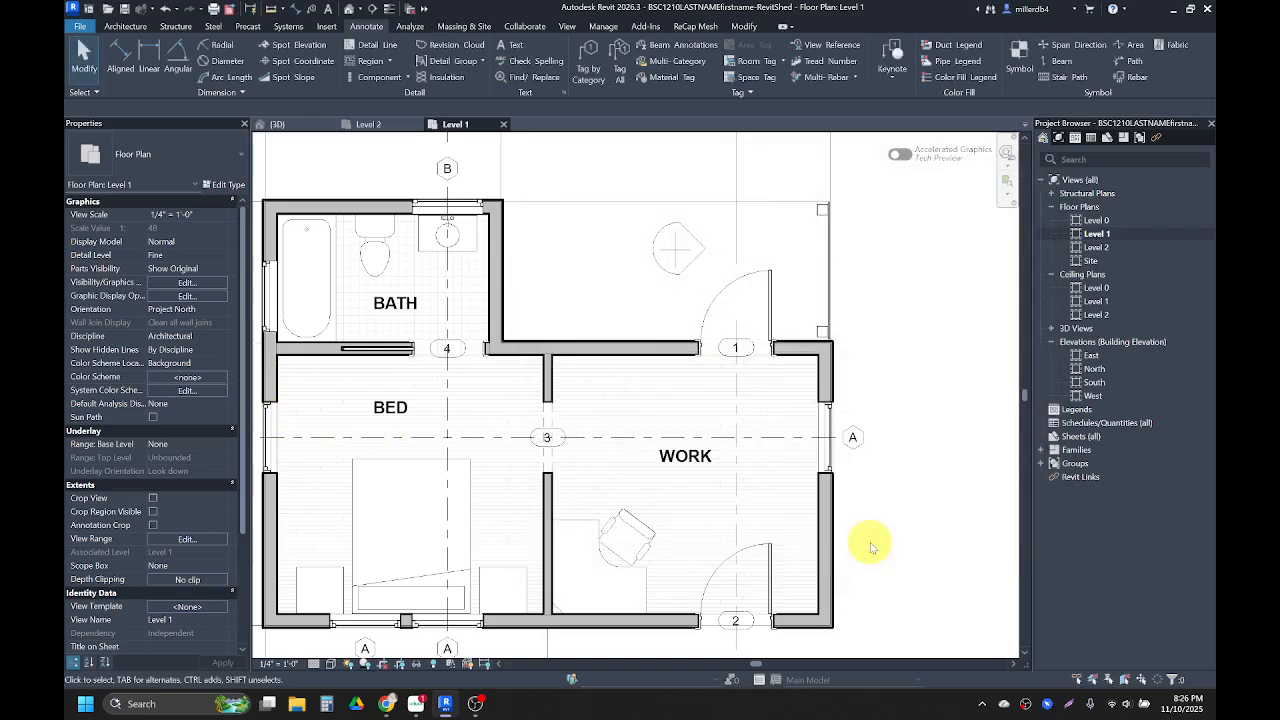
# Draw a horizontal building section through the BED and WORK rooms, from outside the west wall to outside the east wall.
pyautogui.scroll(-1, 790, 509)
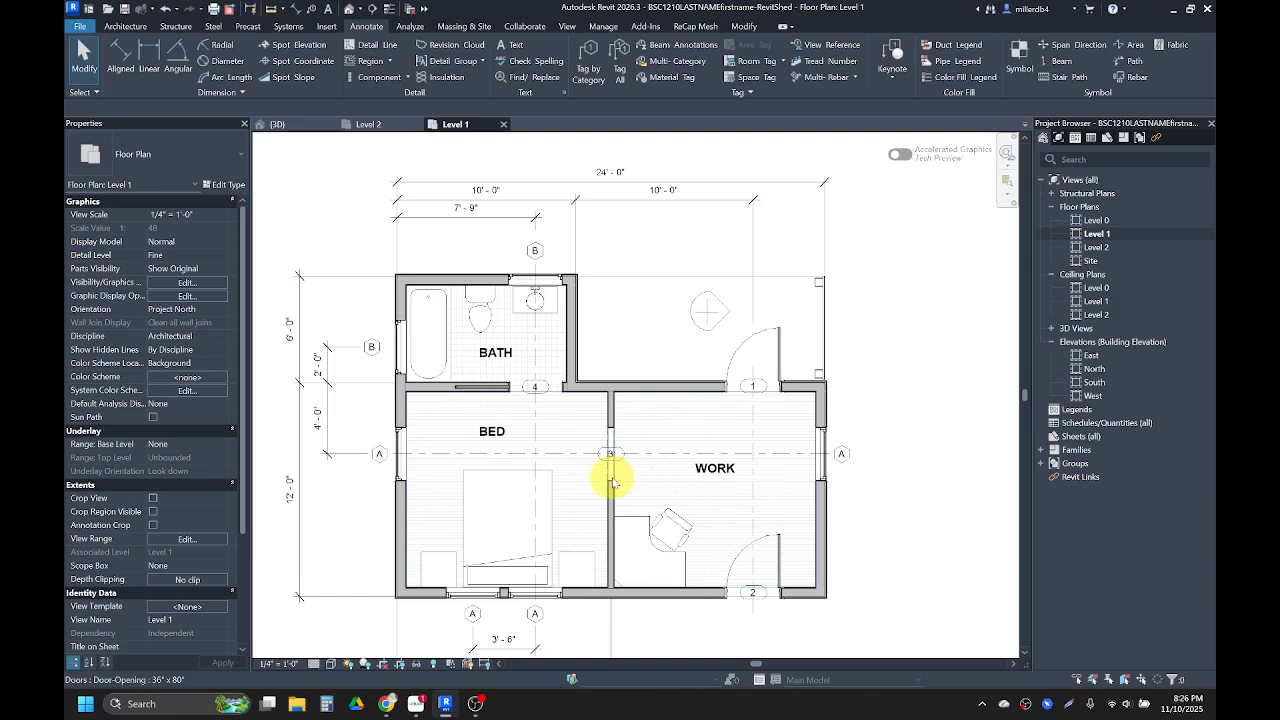
pyautogui.scroll(-1, 610, 480)
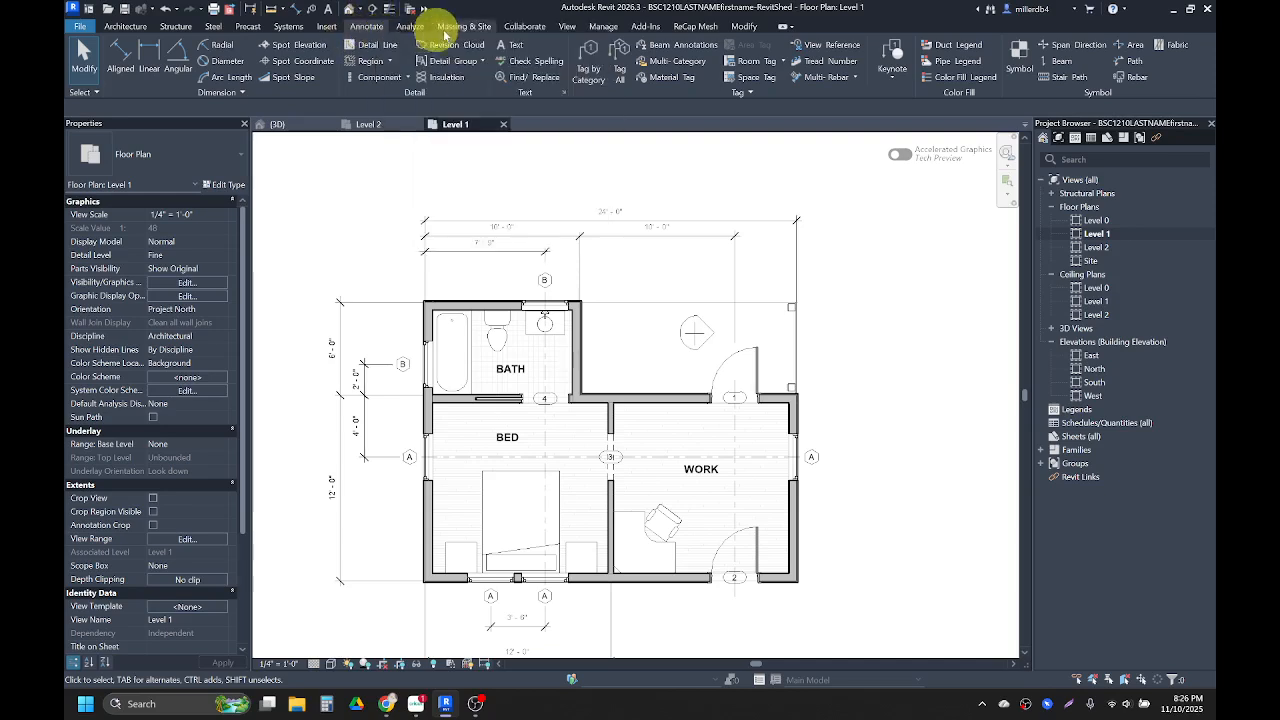
pyautogui.click(567, 26)
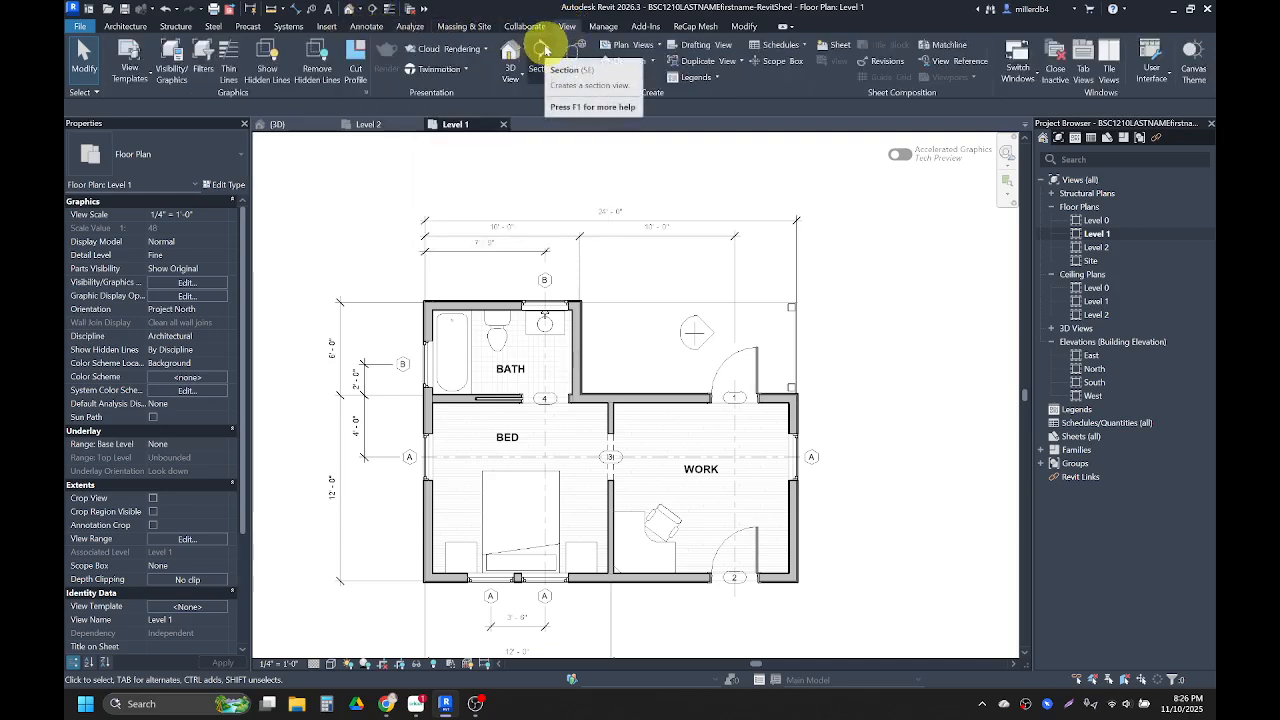
pyautogui.click(372, 10)
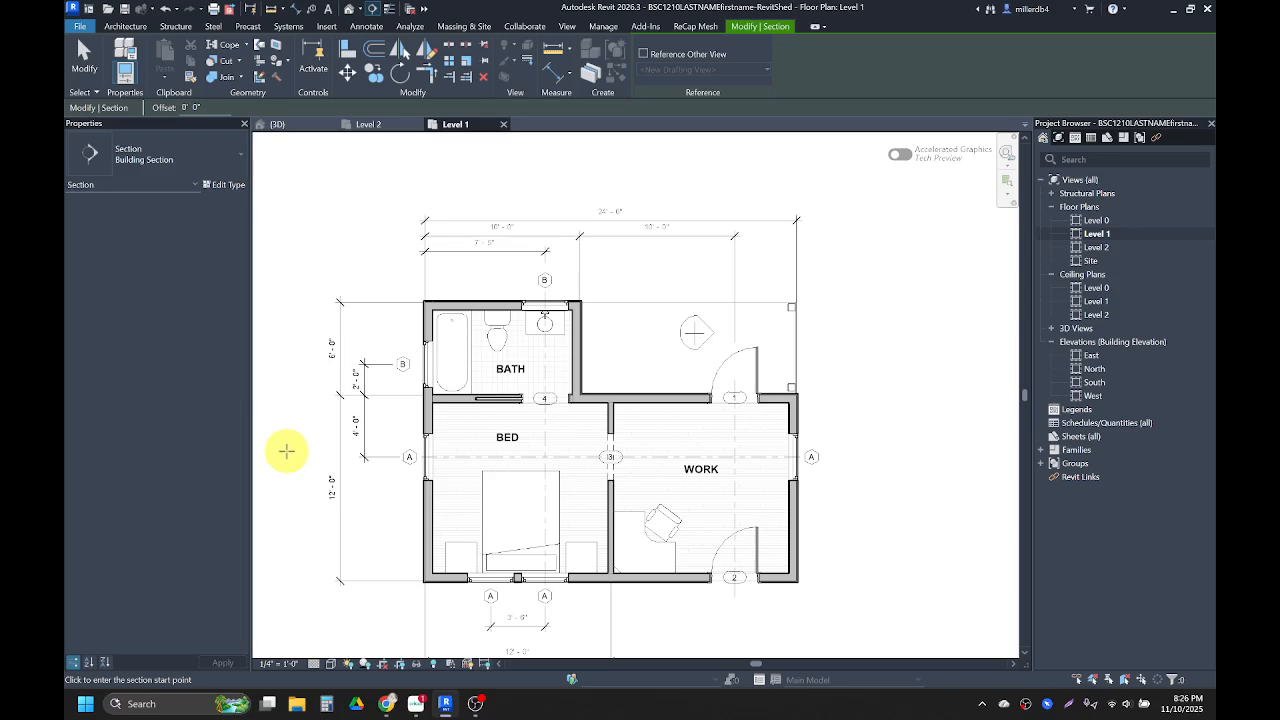
pyautogui.click(286, 451)
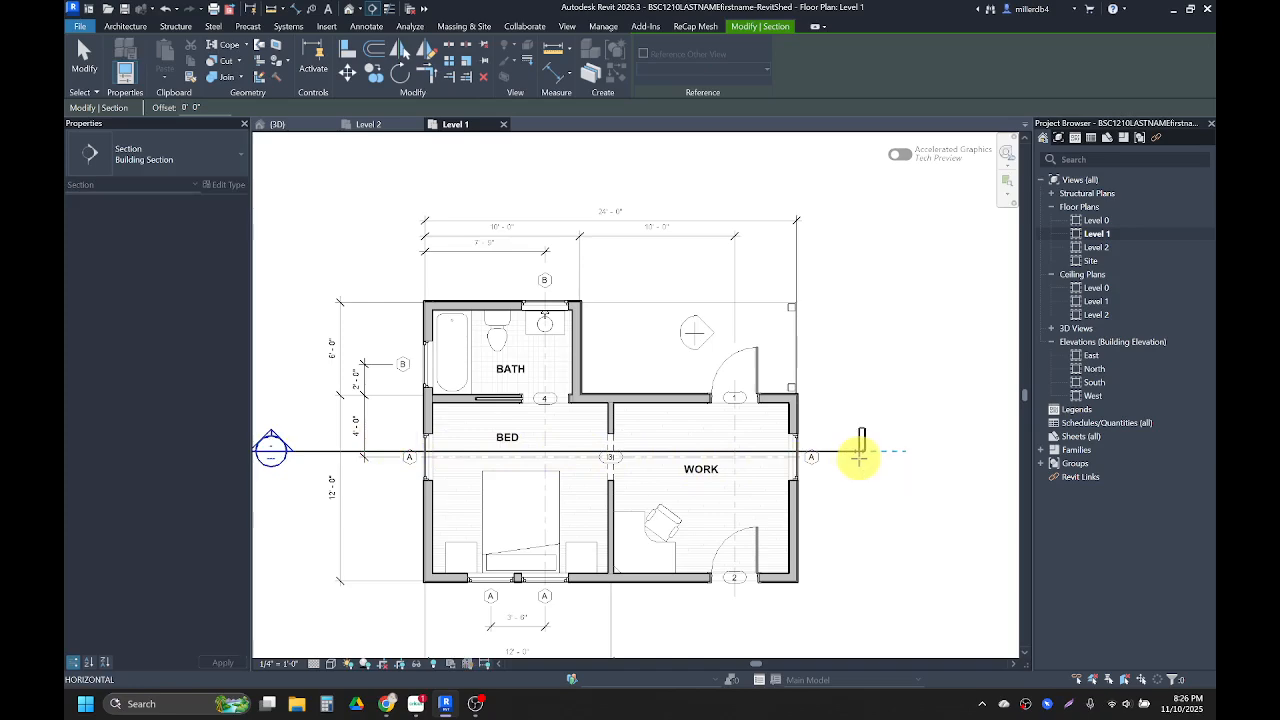
pyautogui.click(860, 453)
# Nudge the section line down onto the horizontal centerline of the windows tagged A.
pyautogui.scroll(-1, 843, 467)
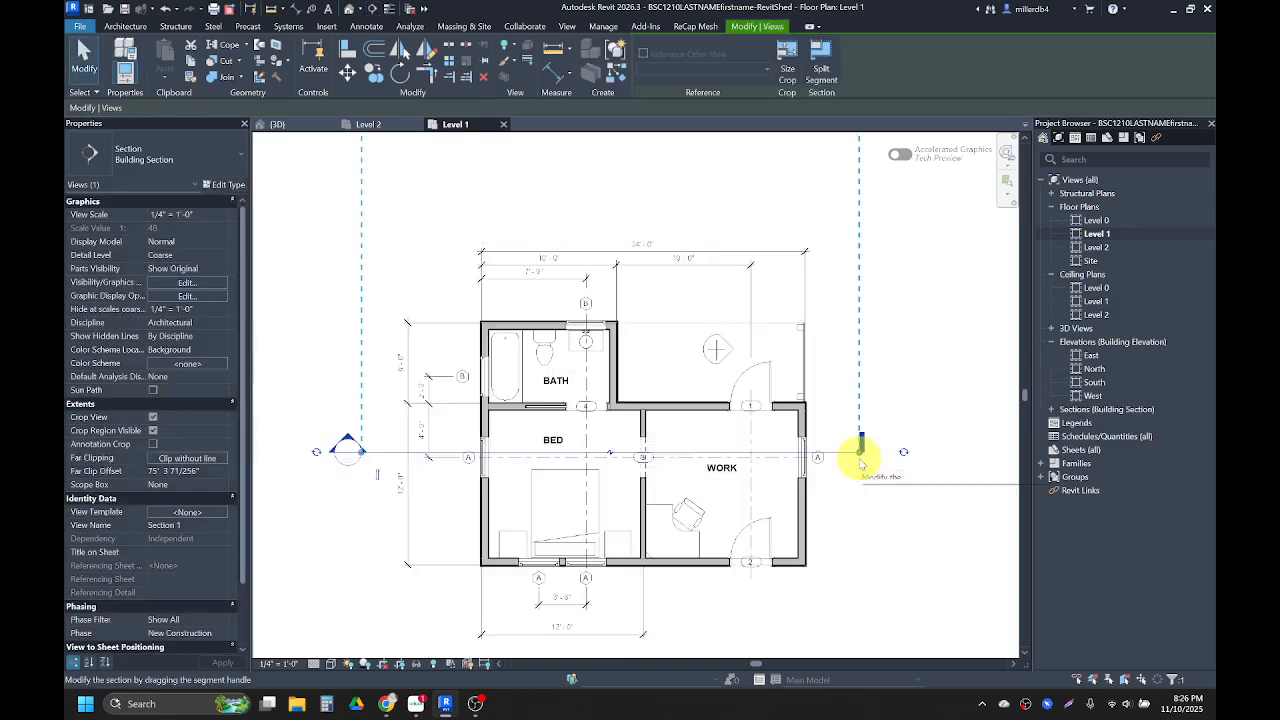
pyautogui.scroll(1, 843, 467)
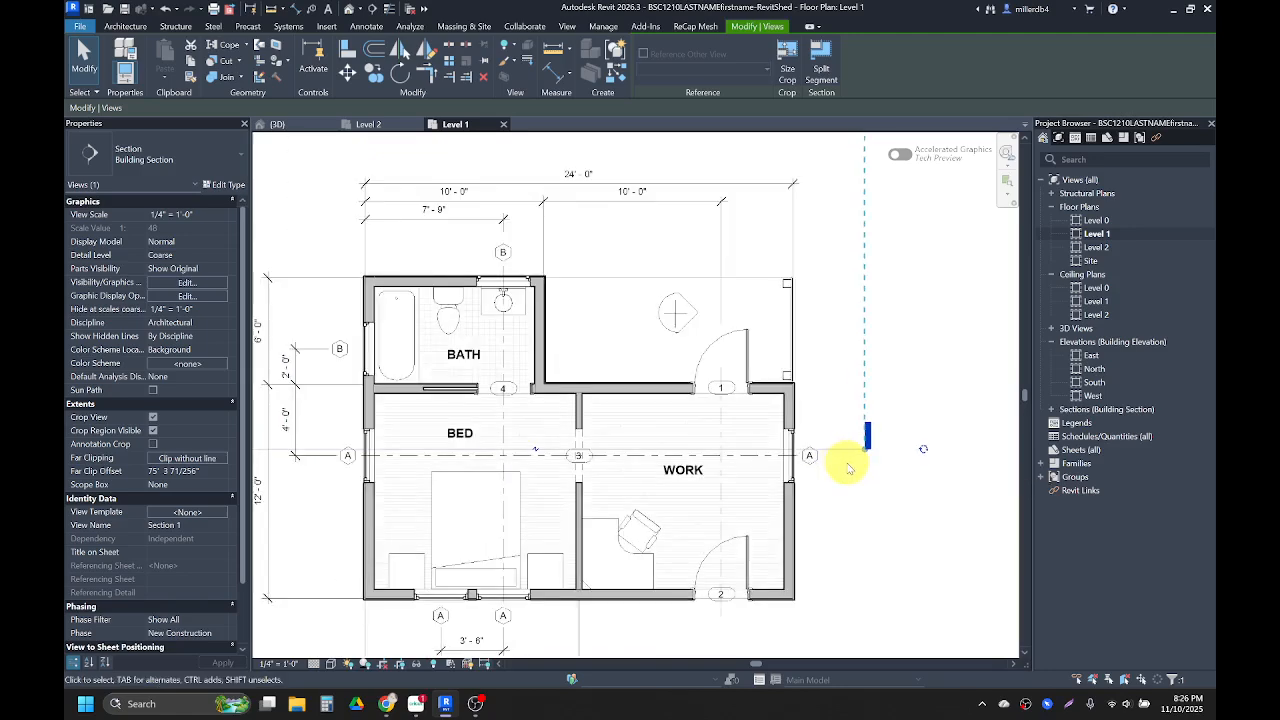
pyautogui.scroll(-1, 846, 468)
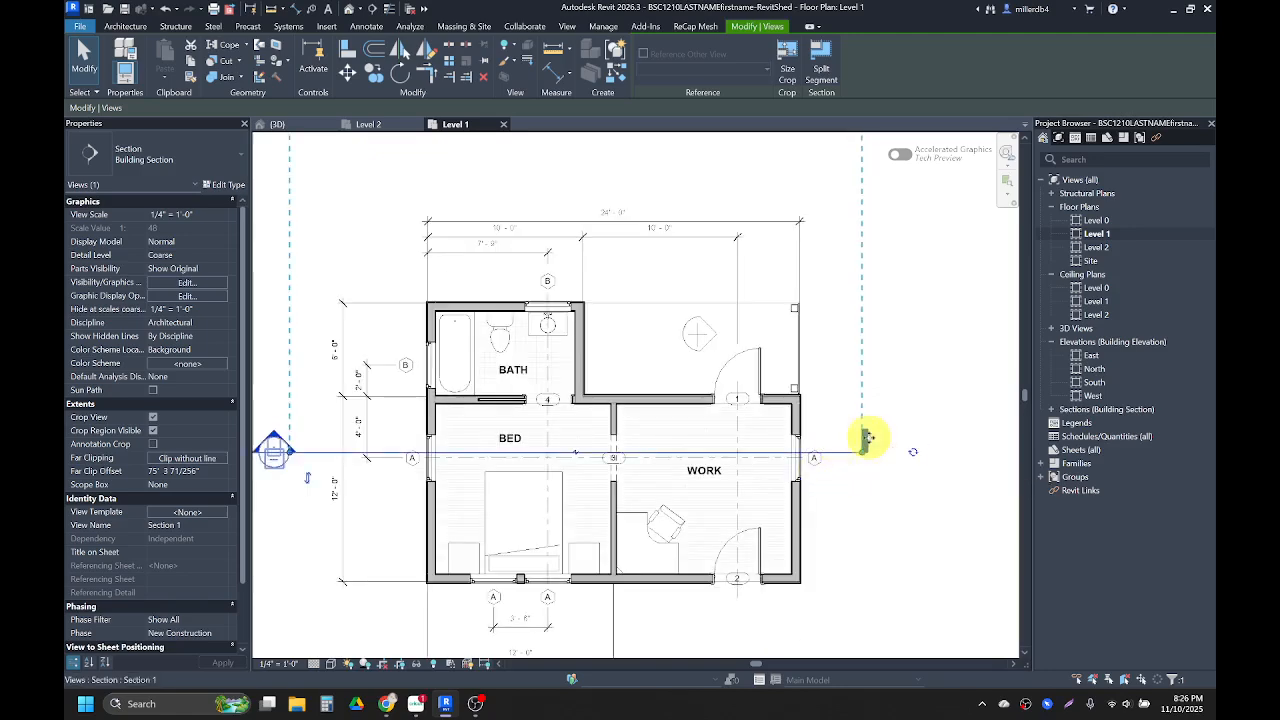
pyautogui.press('Down')
pyautogui.press('Down')
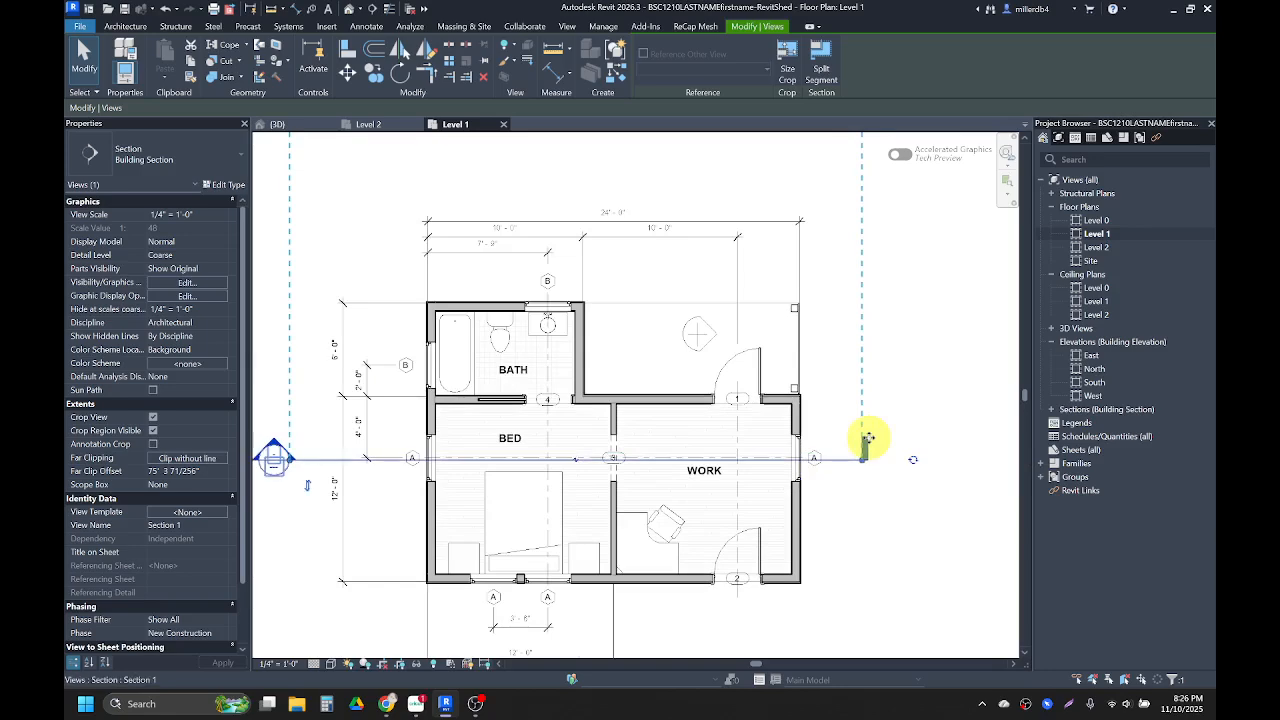
pyautogui.scroll(3, 867, 438)
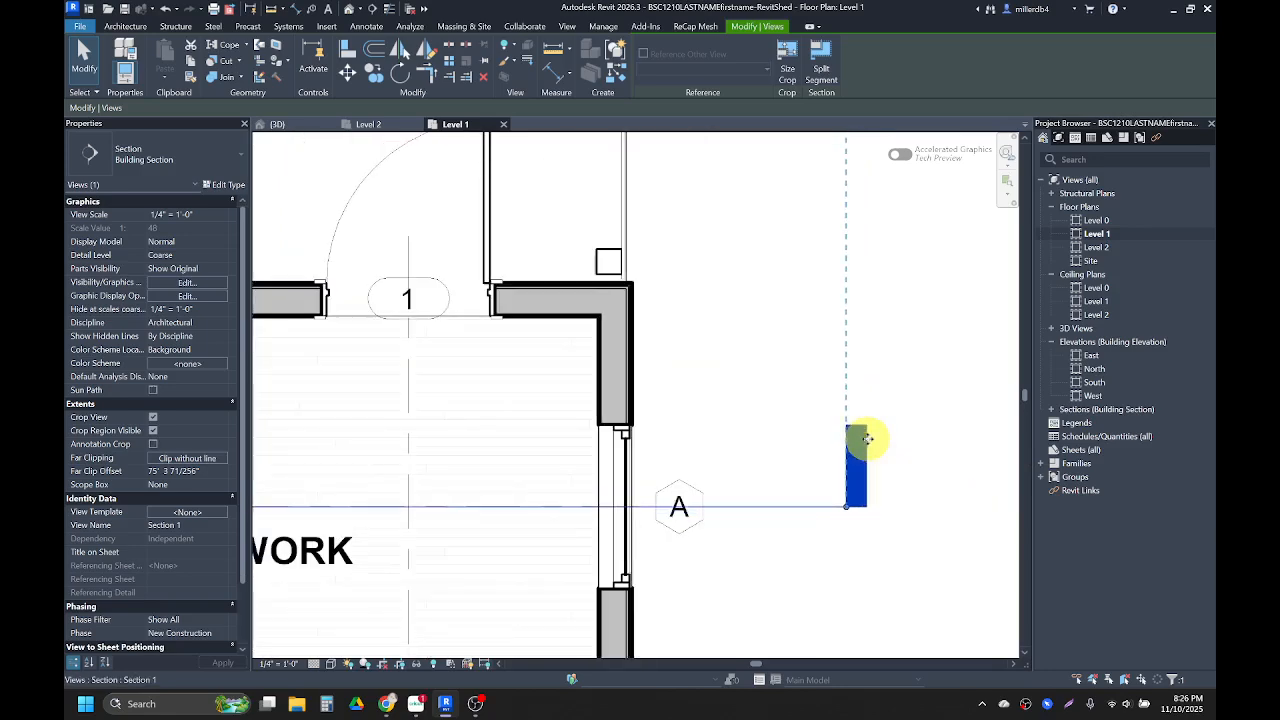
pyautogui.scroll(-4, 867, 438)
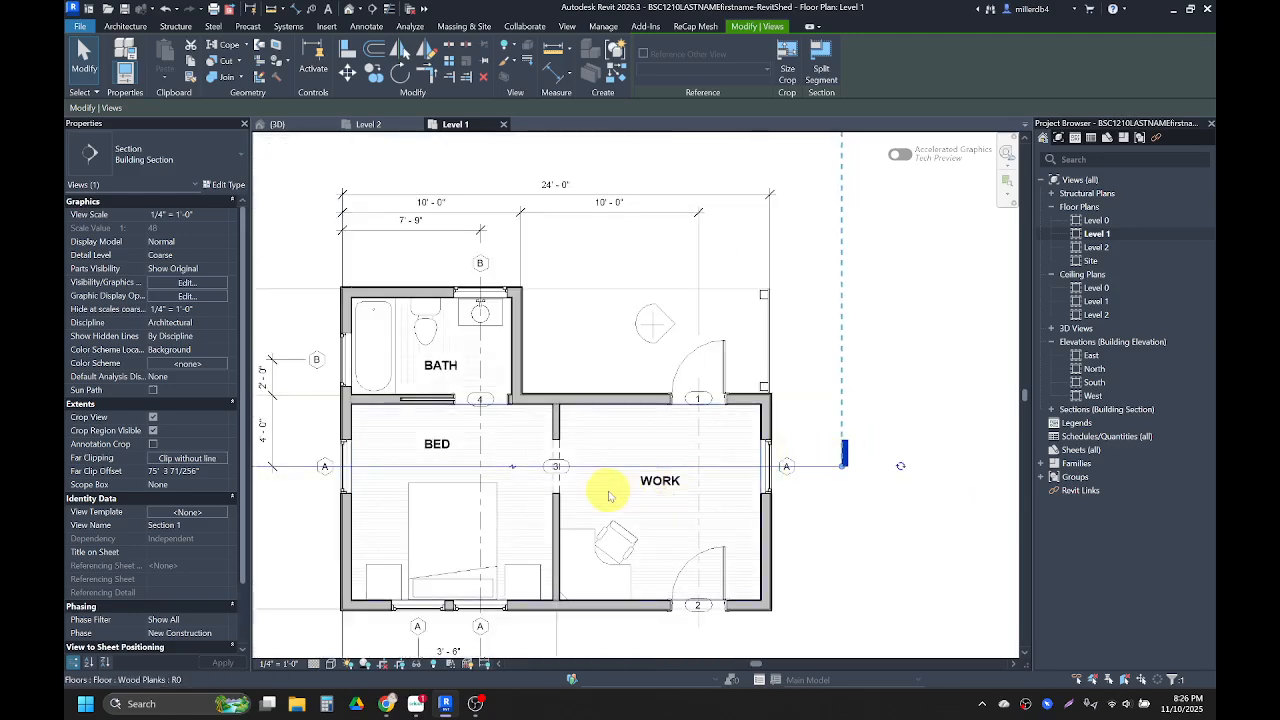
pyautogui.moveTo(594, 497); pyautogui.dragTo(700, 488, button='middle')
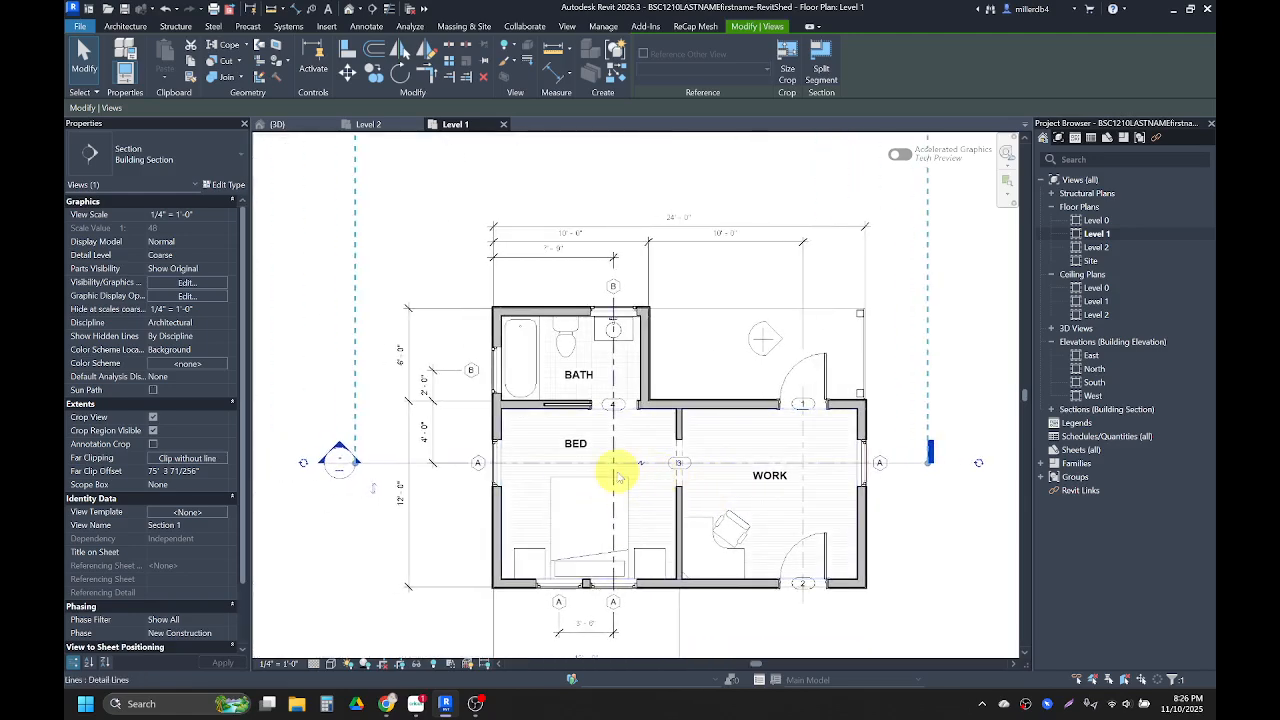
pyautogui.scroll(-5, 643, 463)
# Break the section line with a gap and stretch both gap ends beyond the side walls, leaving only short segments outside the plan.
pyautogui.click(471, 543)
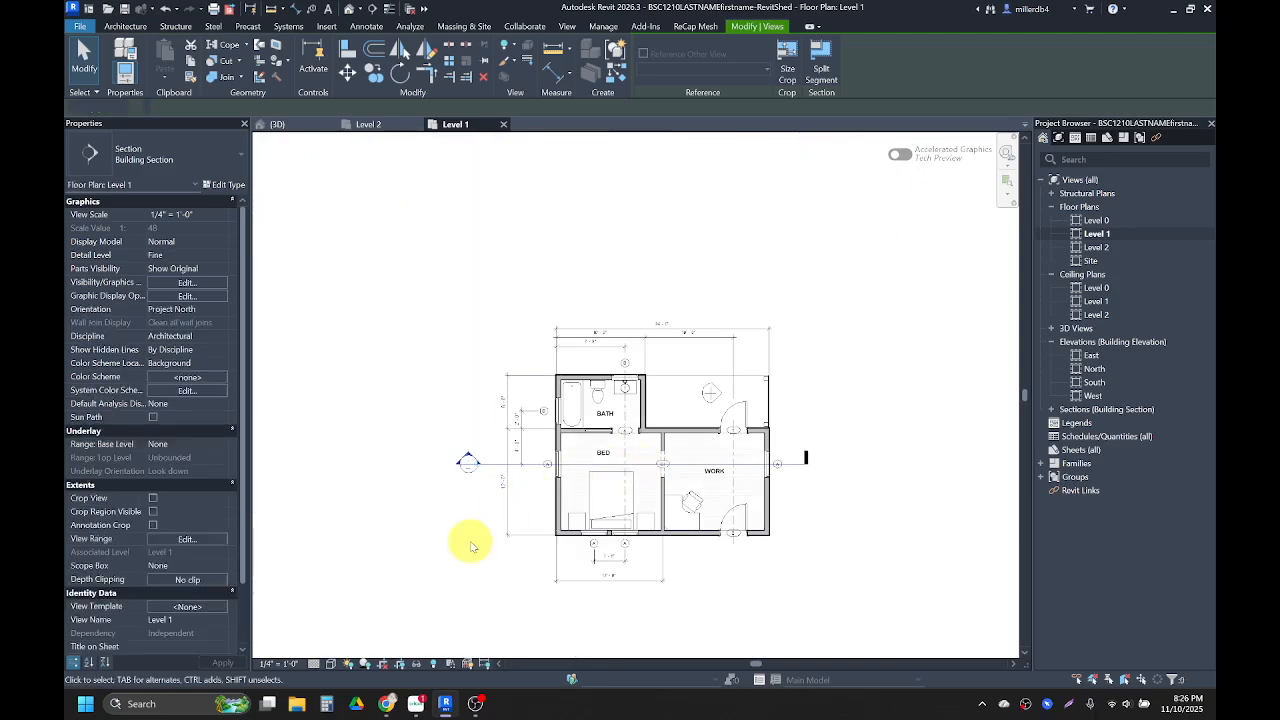
pyautogui.click(648, 465)
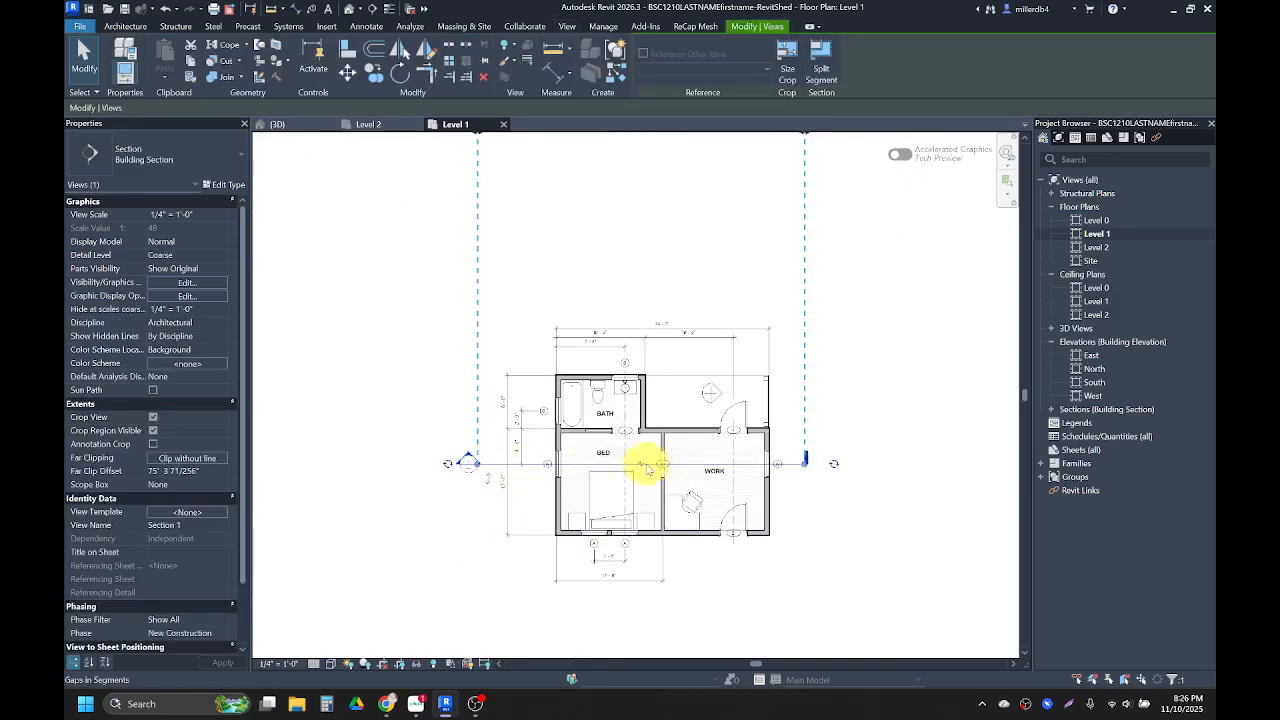
pyautogui.click(642, 466)
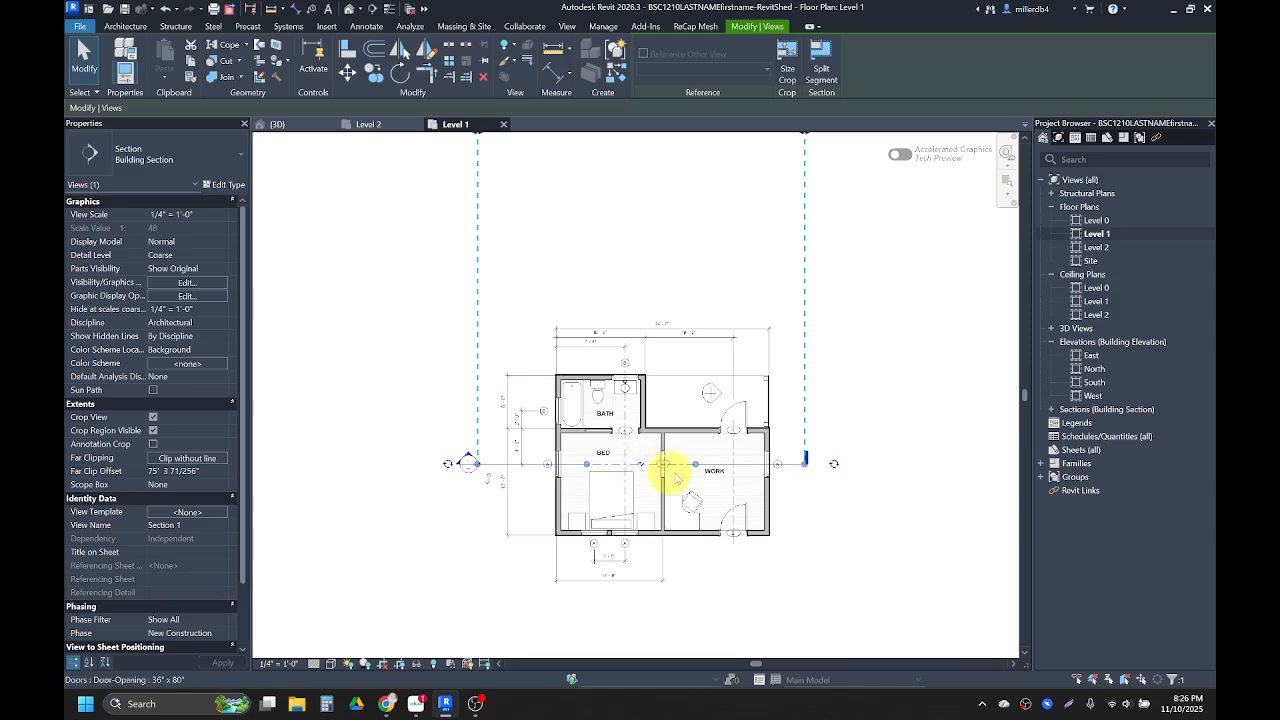
pyautogui.moveTo(697, 466); pyautogui.dragTo(789, 466)
pyautogui.moveTo(586, 462); pyautogui.dragTo(494, 465)
pyautogui.scroll(2, 515, 463)
pyautogui.click(457, 528)
pyautogui.scroll(-1, 460, 535)
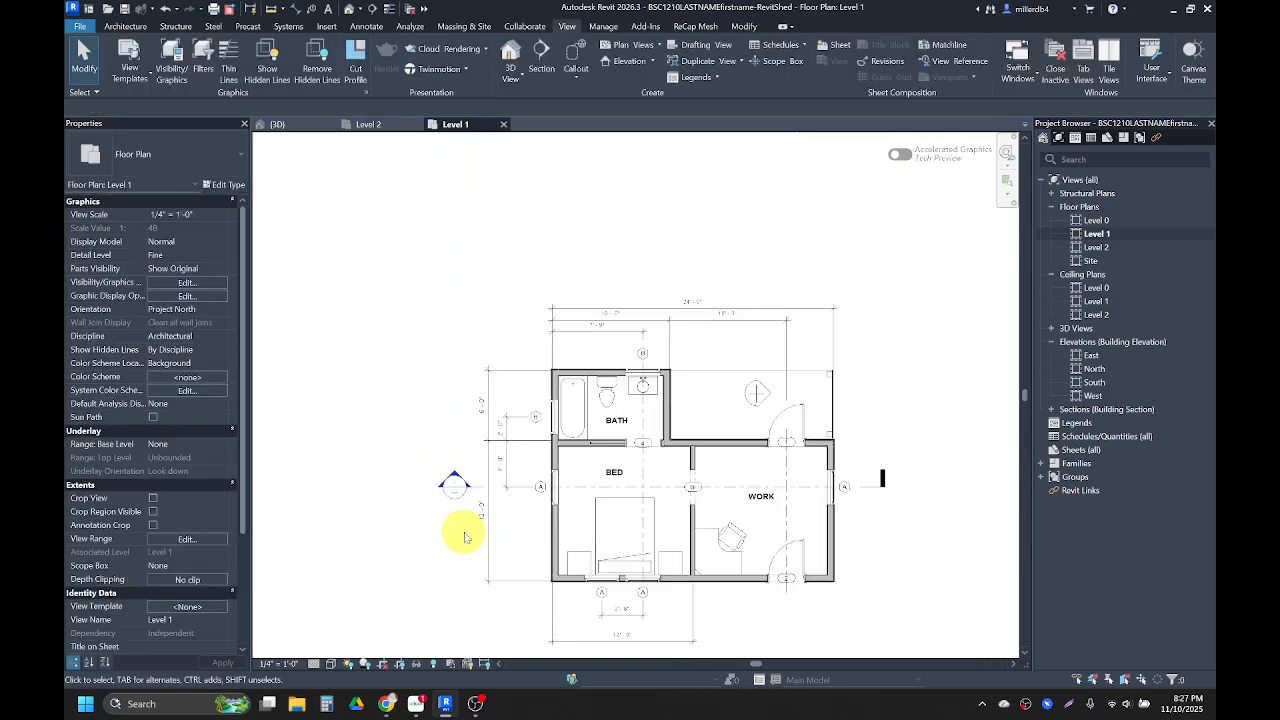
# Expand the building sections list and open the new section's view from its head on the plan.
pyautogui.moveTo(717, 557); pyautogui.dragTo(623, 534, button='middle')
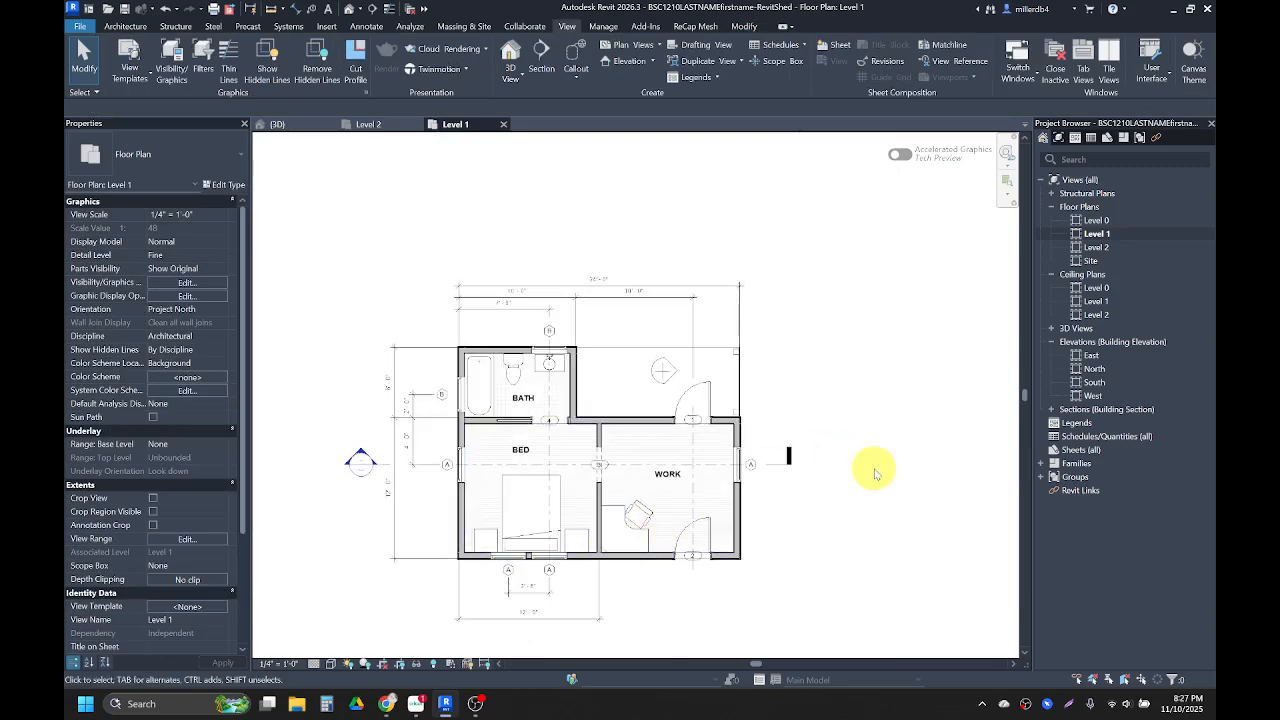
pyautogui.doubleClick(1070, 410)
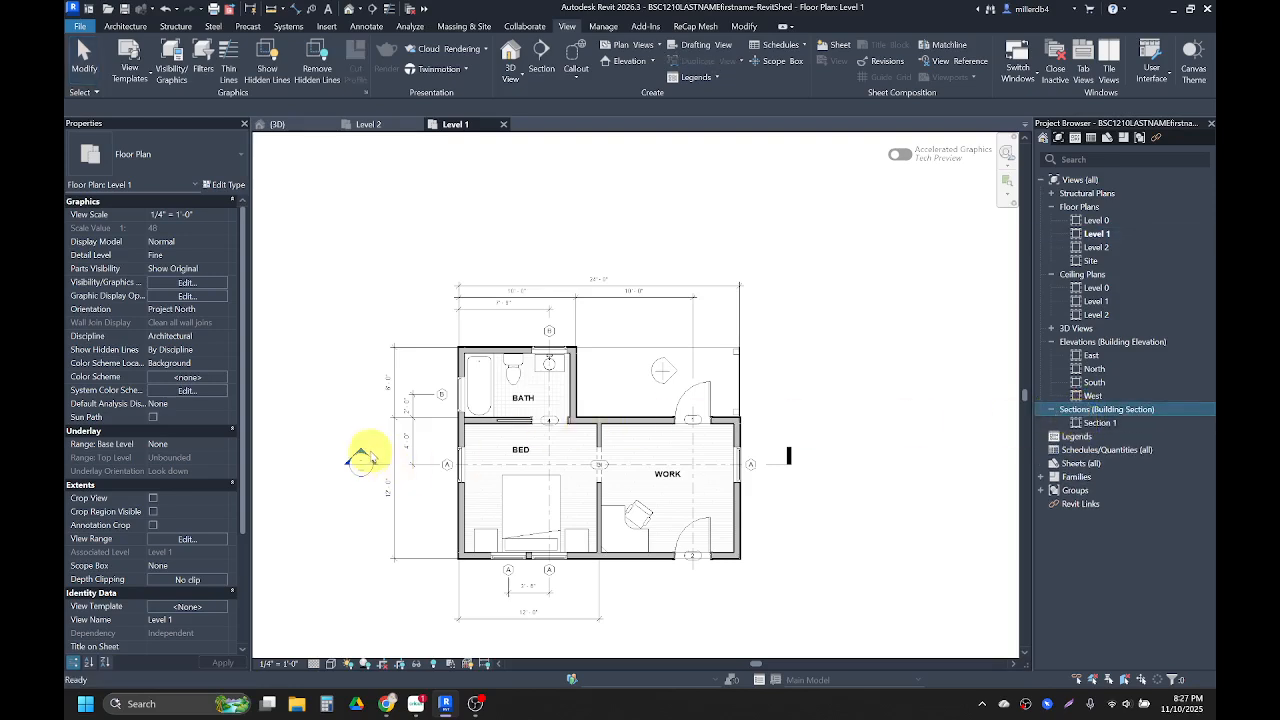
pyautogui.doubleClick(358, 460)
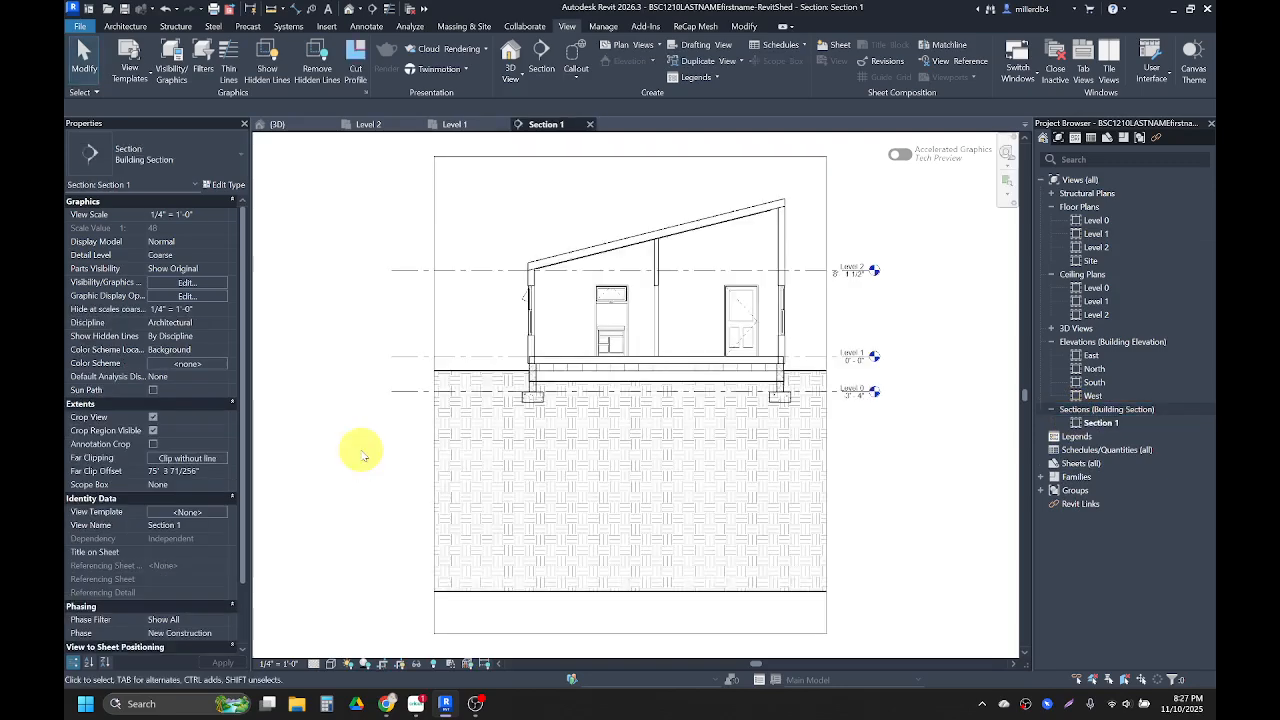
# Tighten the section's crop region by moving the bottom edge to just below the footings and bringing the left and top edges closer to the building.
pyautogui.click(795, 634)
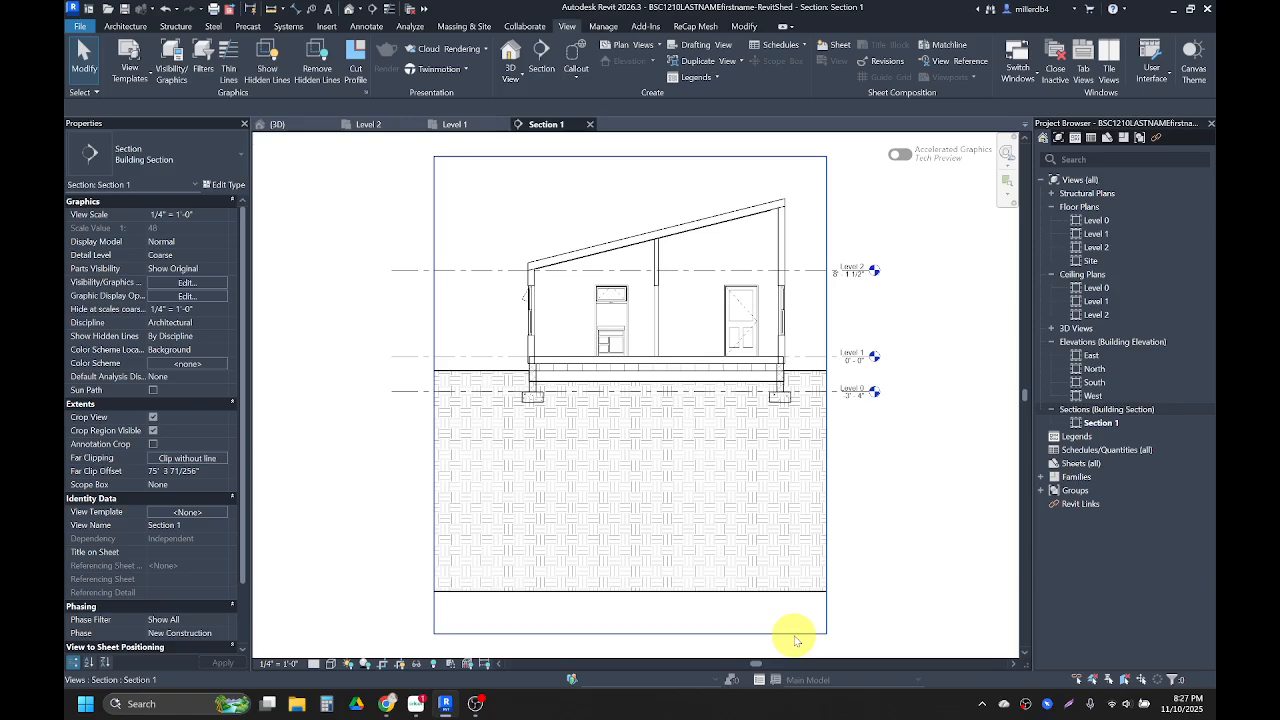
pyautogui.moveTo(630, 633); pyautogui.dragTo(617, 426)
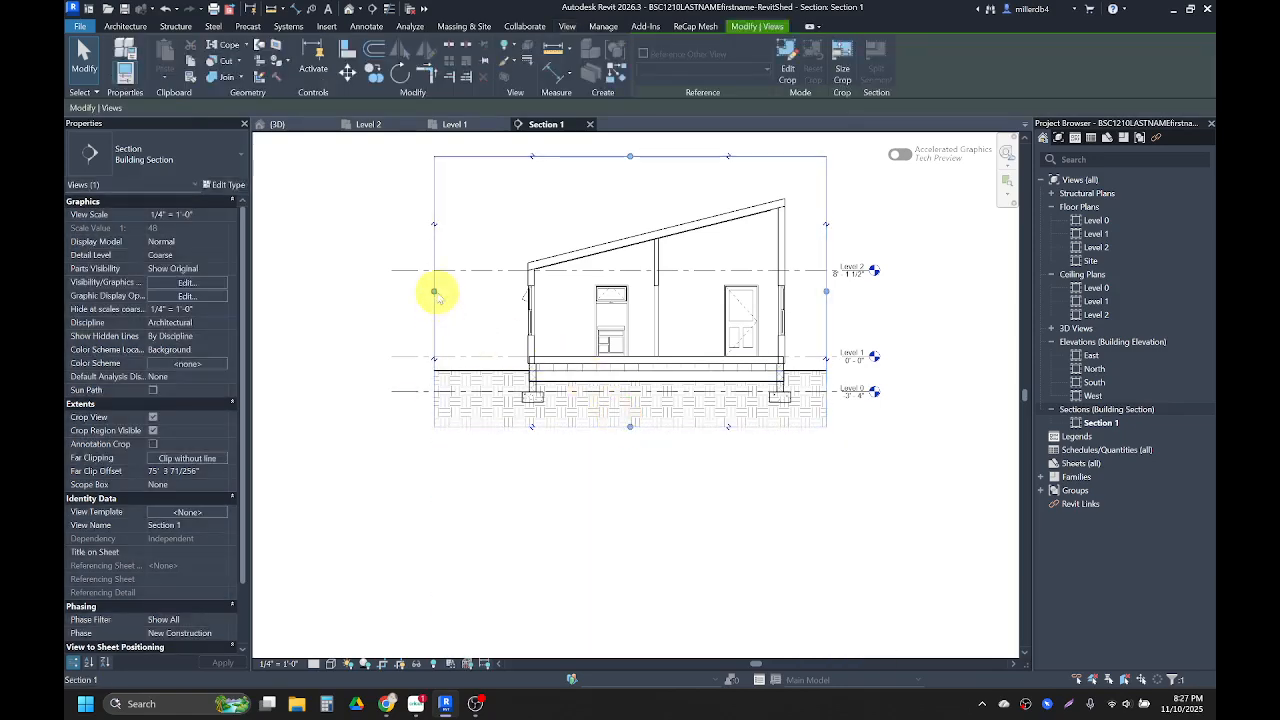
pyautogui.moveTo(436, 292); pyautogui.dragTo(500, 289)
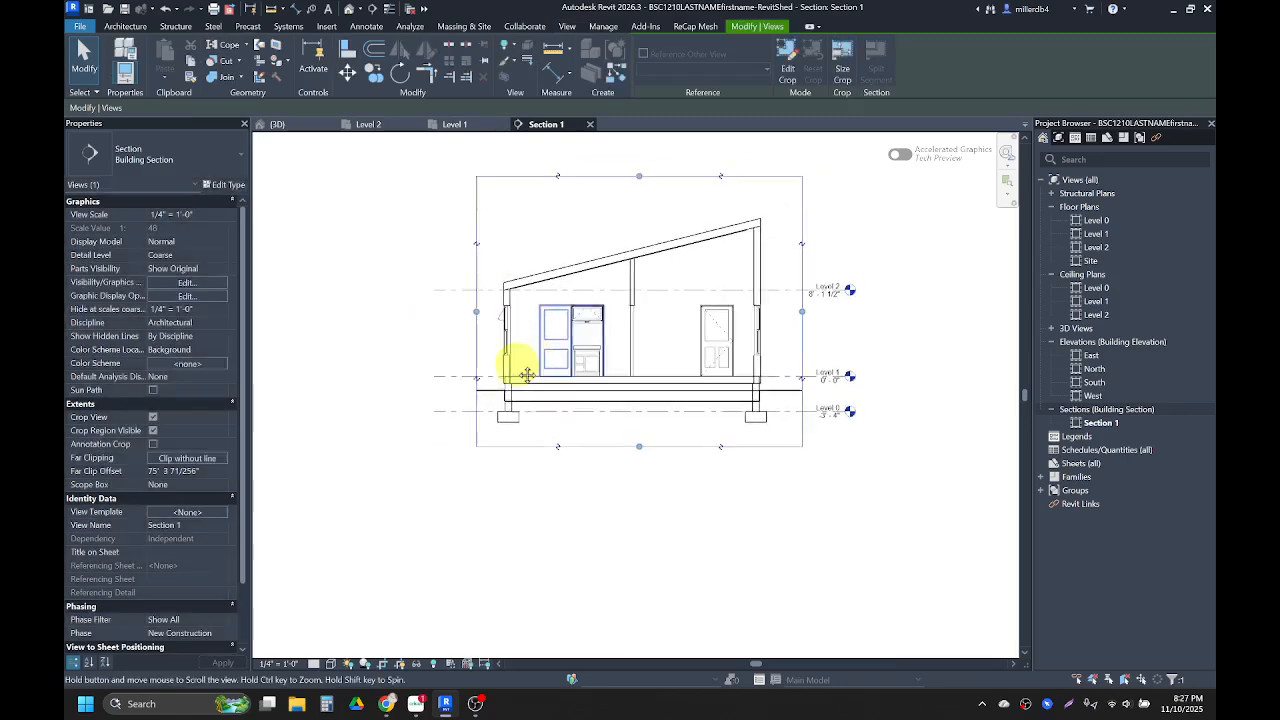
pyautogui.scroll(2, 625, 218)
pyautogui.moveTo(545, 201); pyautogui.dragTo(543, 232)
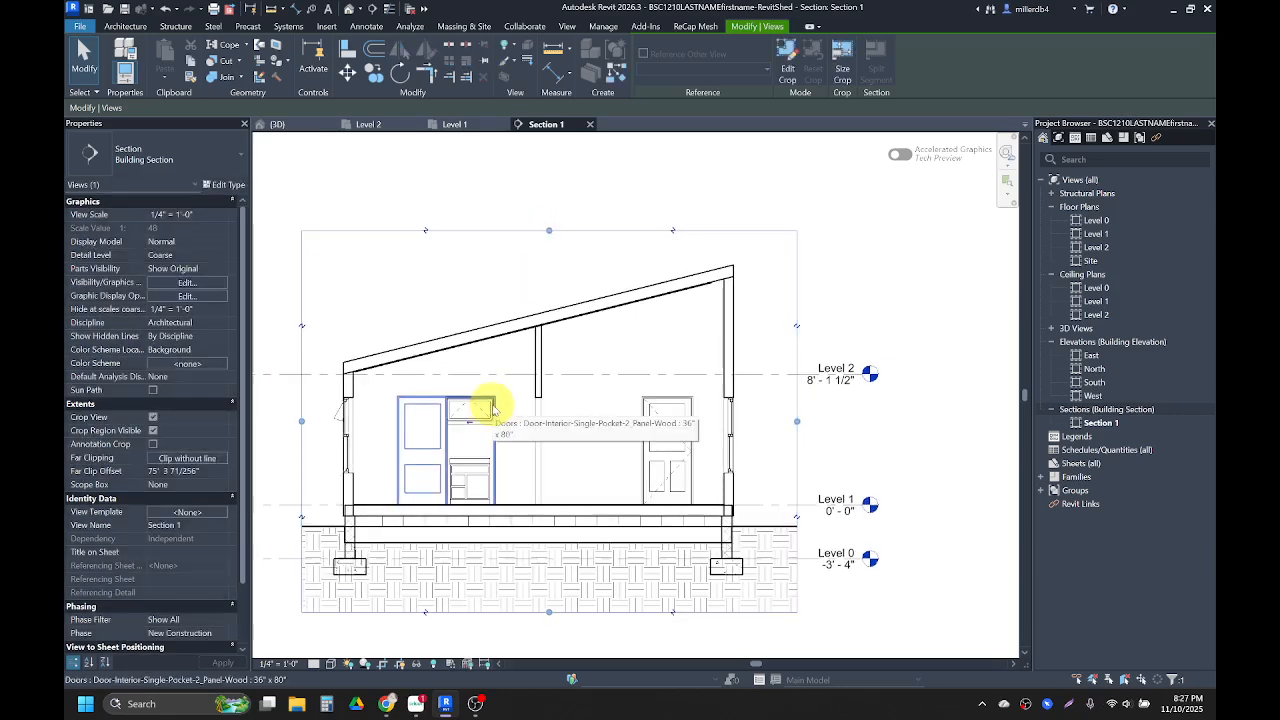
pyautogui.scroll(1, 490, 482)
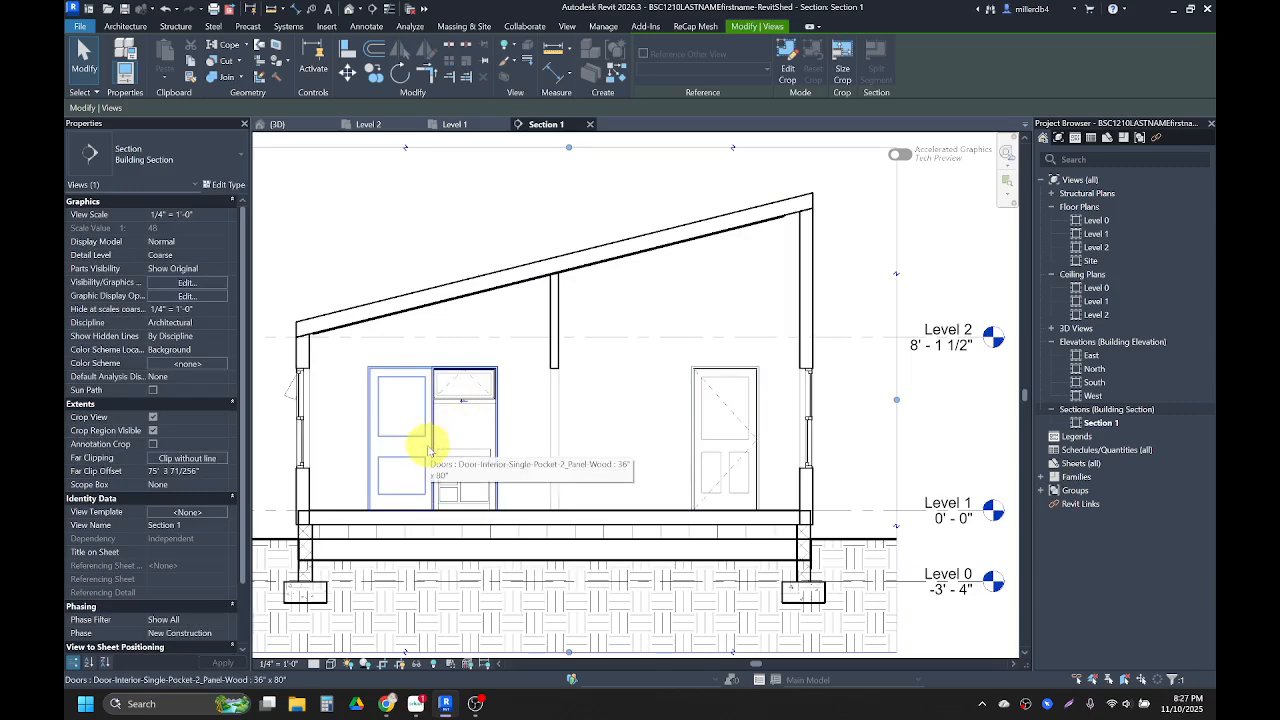
pyautogui.scroll(1, 424, 448)
pyautogui.scroll(-1, 426, 456)
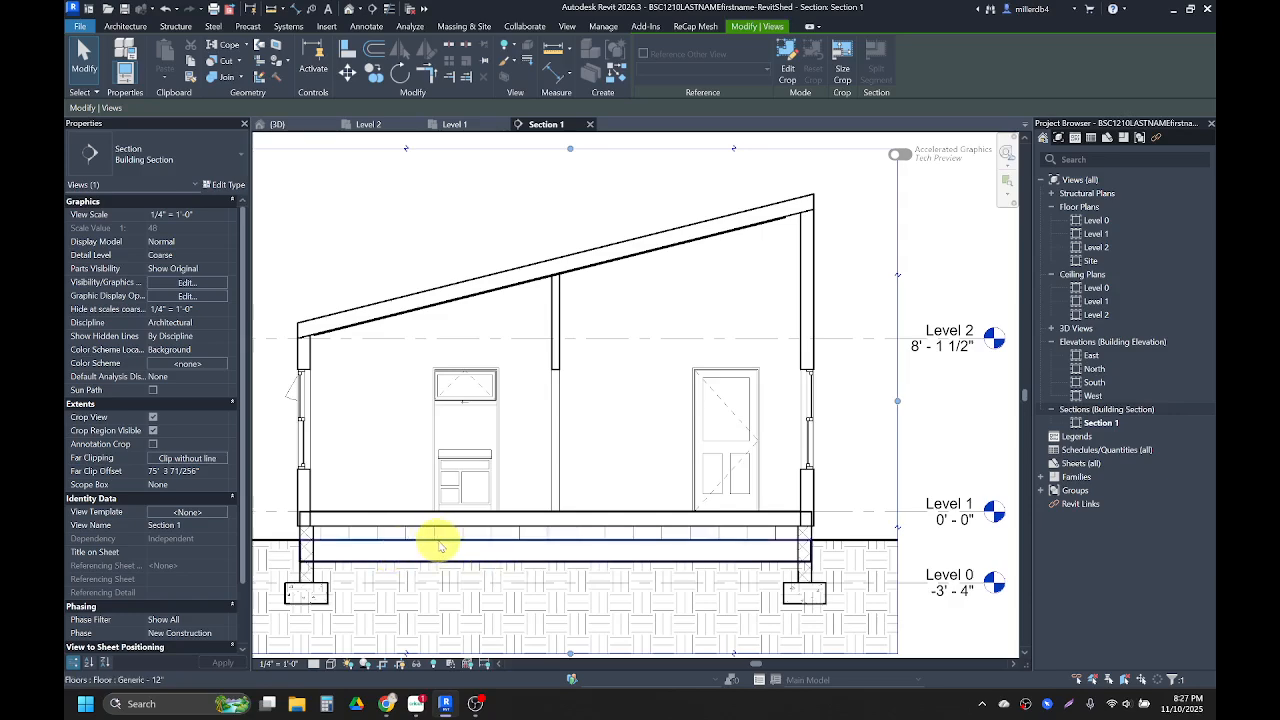
pyautogui.moveTo(438, 543); pyautogui.dragTo(491, 537, button='middle')
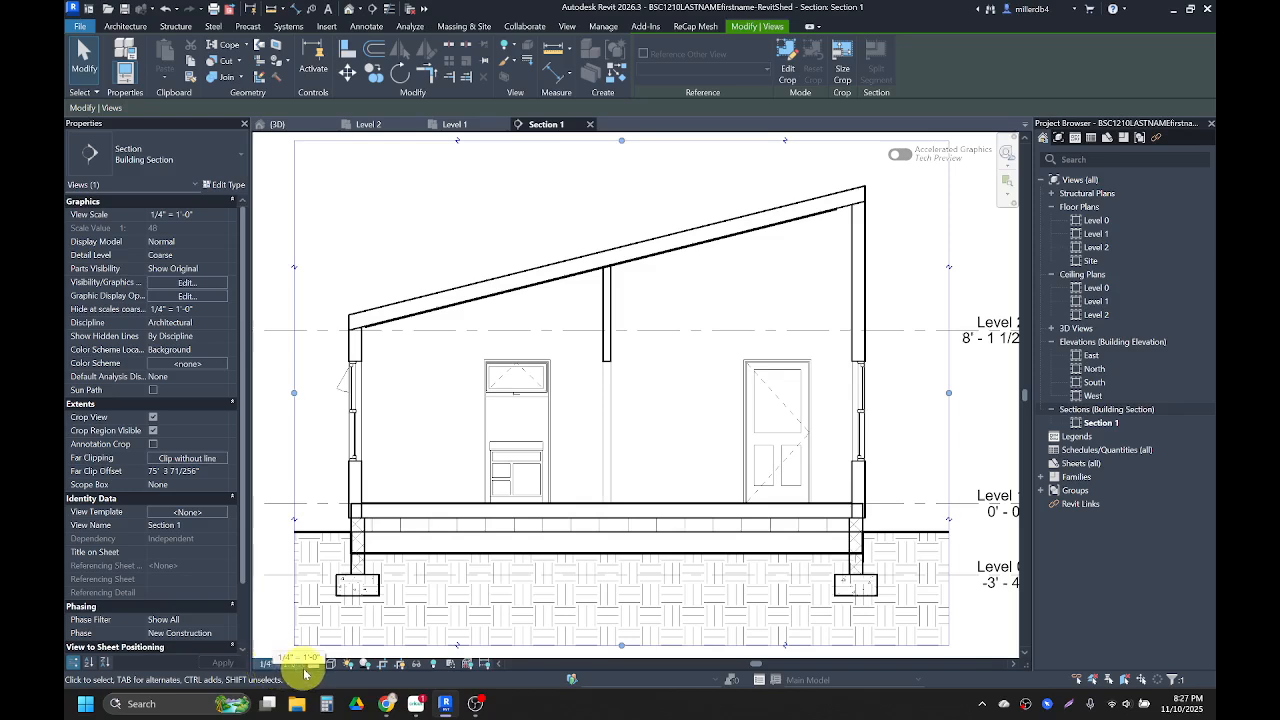
# Set the section view's detail level to Medium and hide the Generic - 12" floor below the joist floor in this view.
pyautogui.click(314, 664)
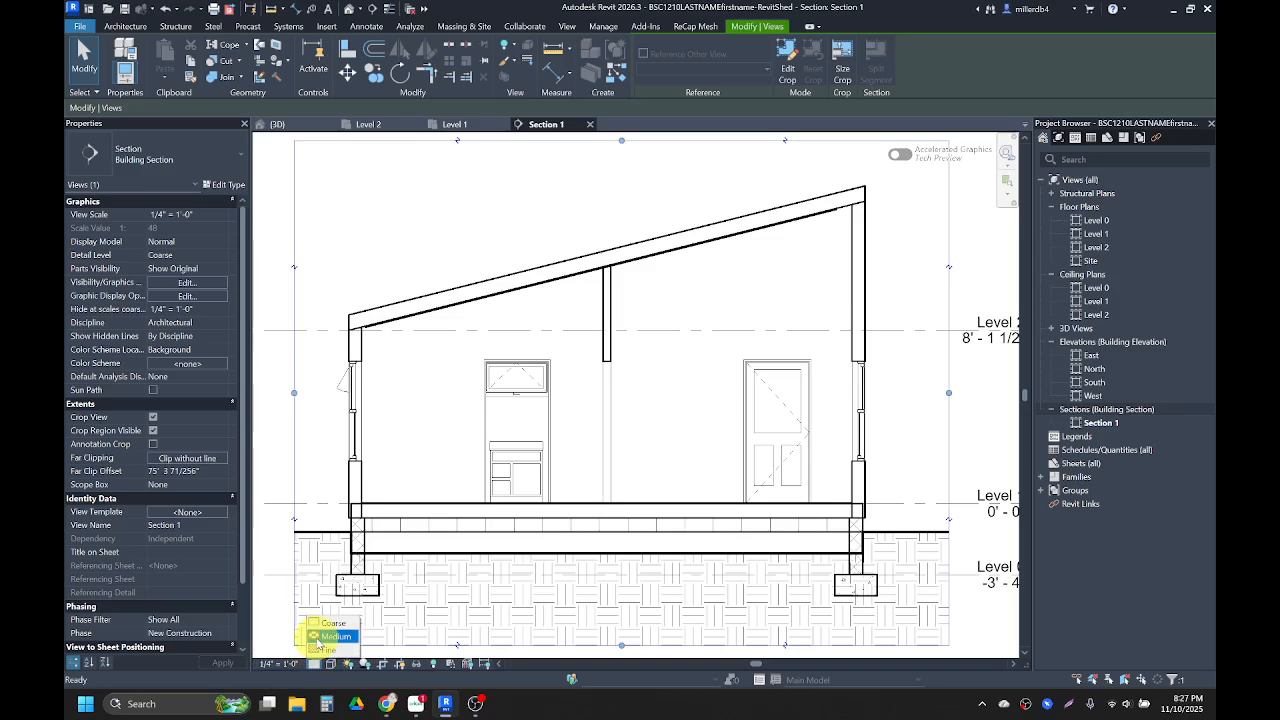
pyautogui.click(317, 637)
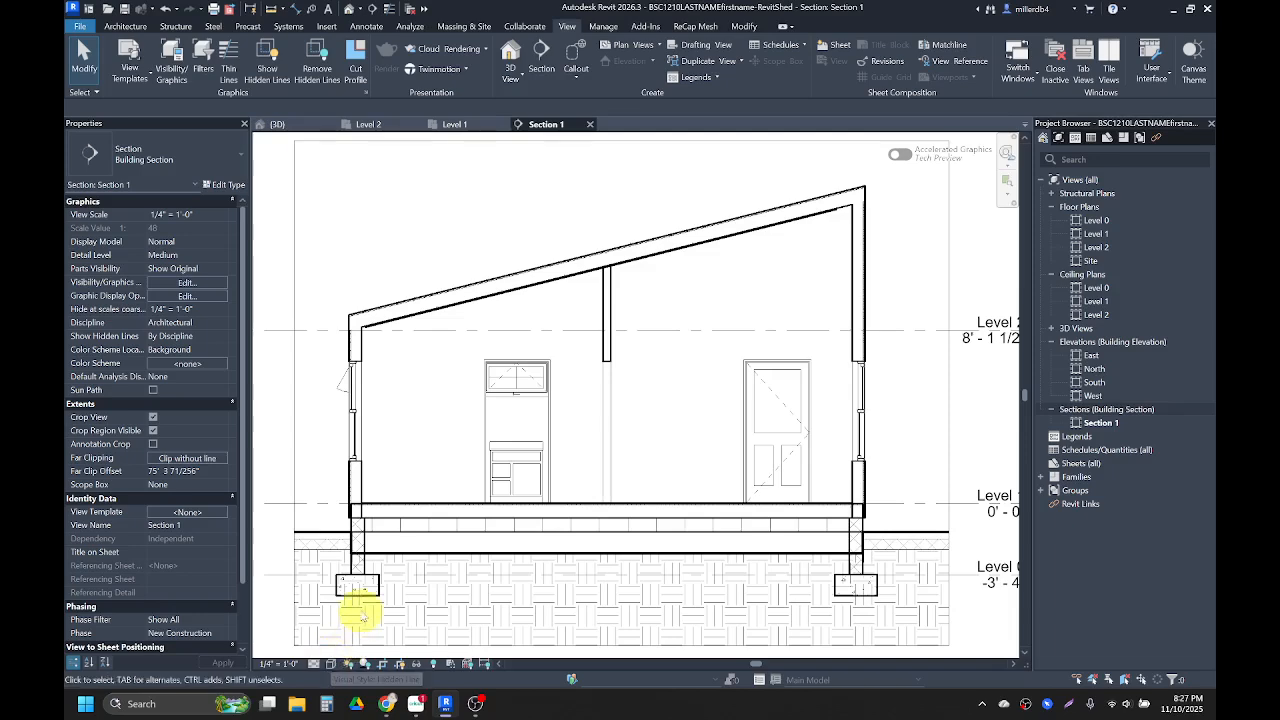
pyautogui.click(401, 537)
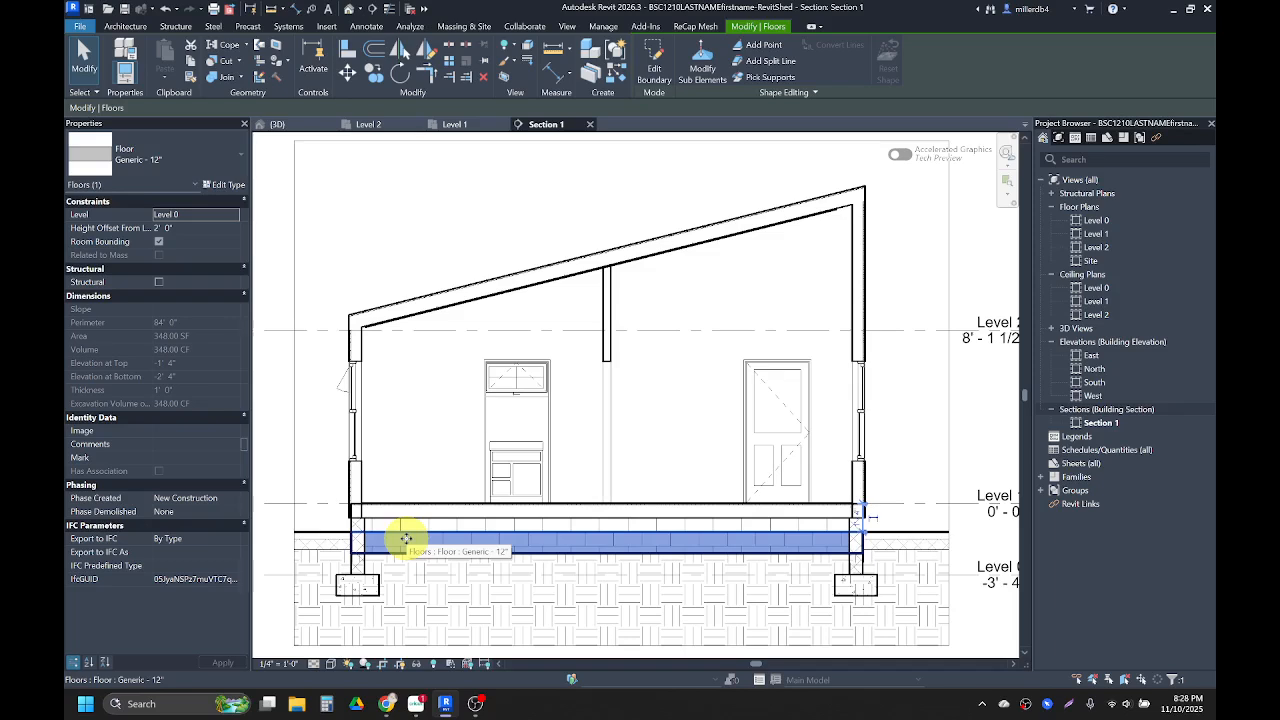
pyautogui.rightClick(406, 539)
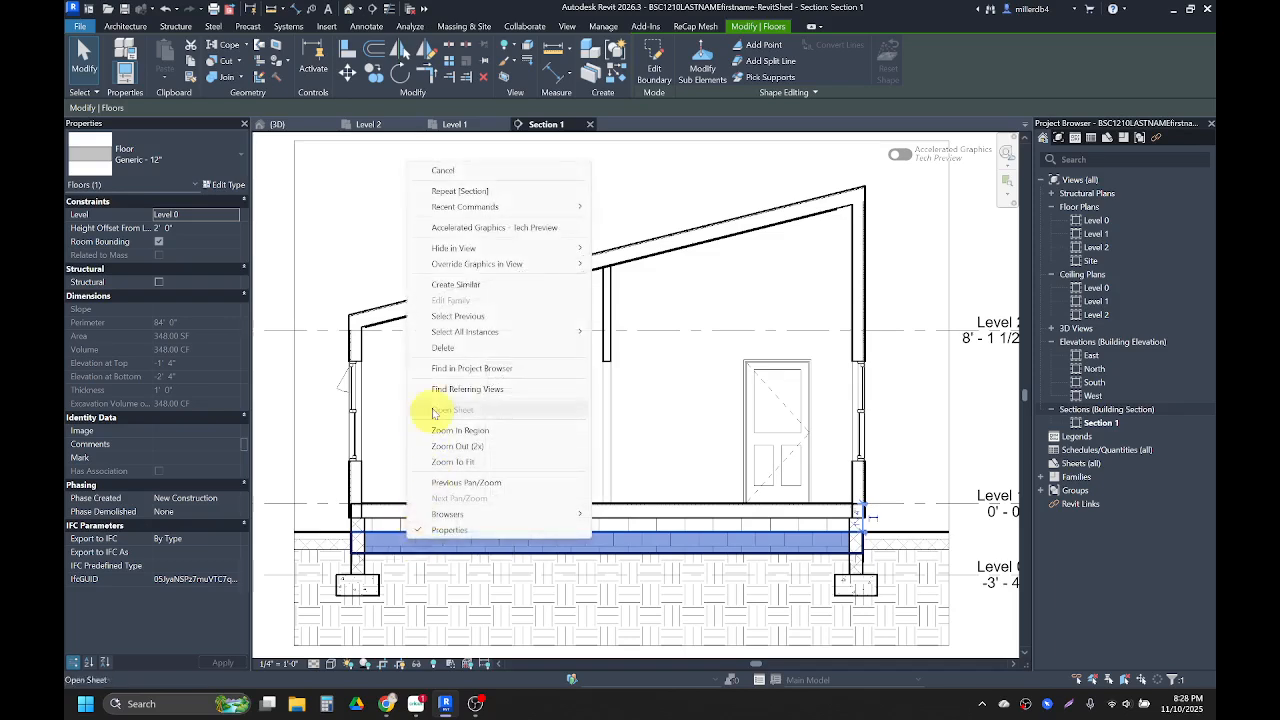
pyautogui.moveTo(469, 255)
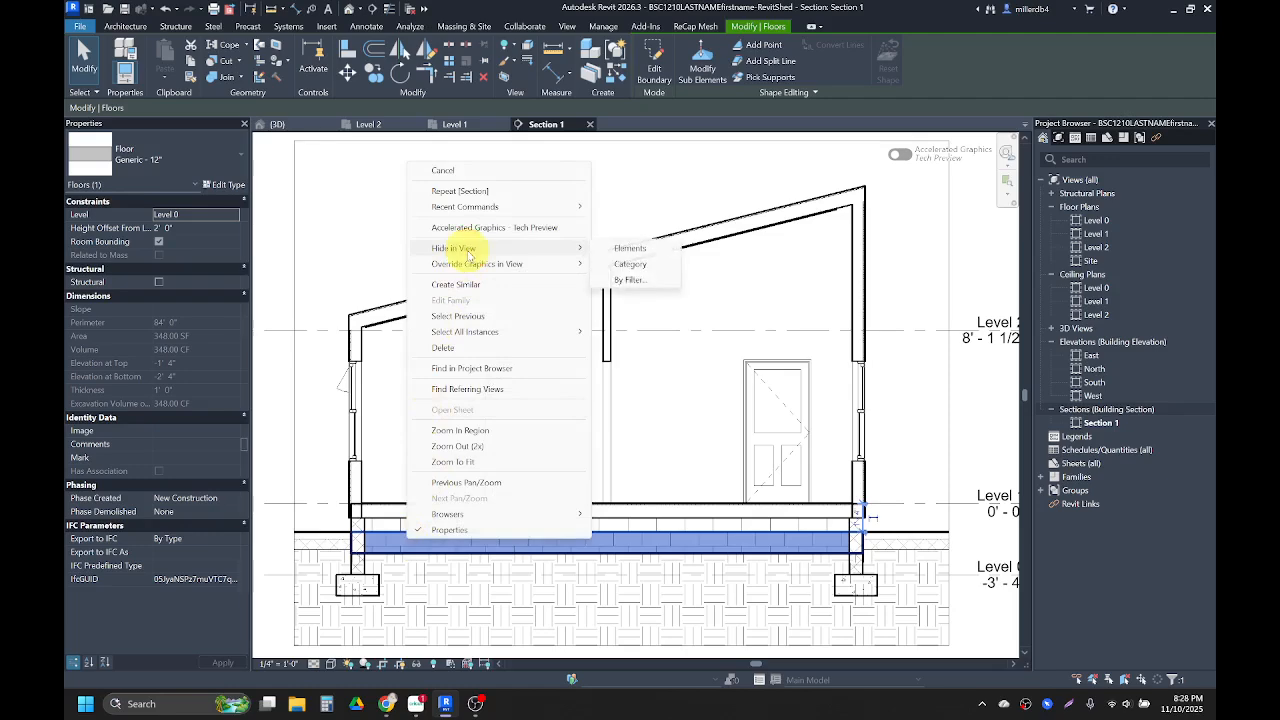
pyautogui.click(623, 250)
# Examine the left exterior wall's layers, its roof and floor connections, and the masonry wall and footing below it.
pyautogui.scroll(4, 337, 598)
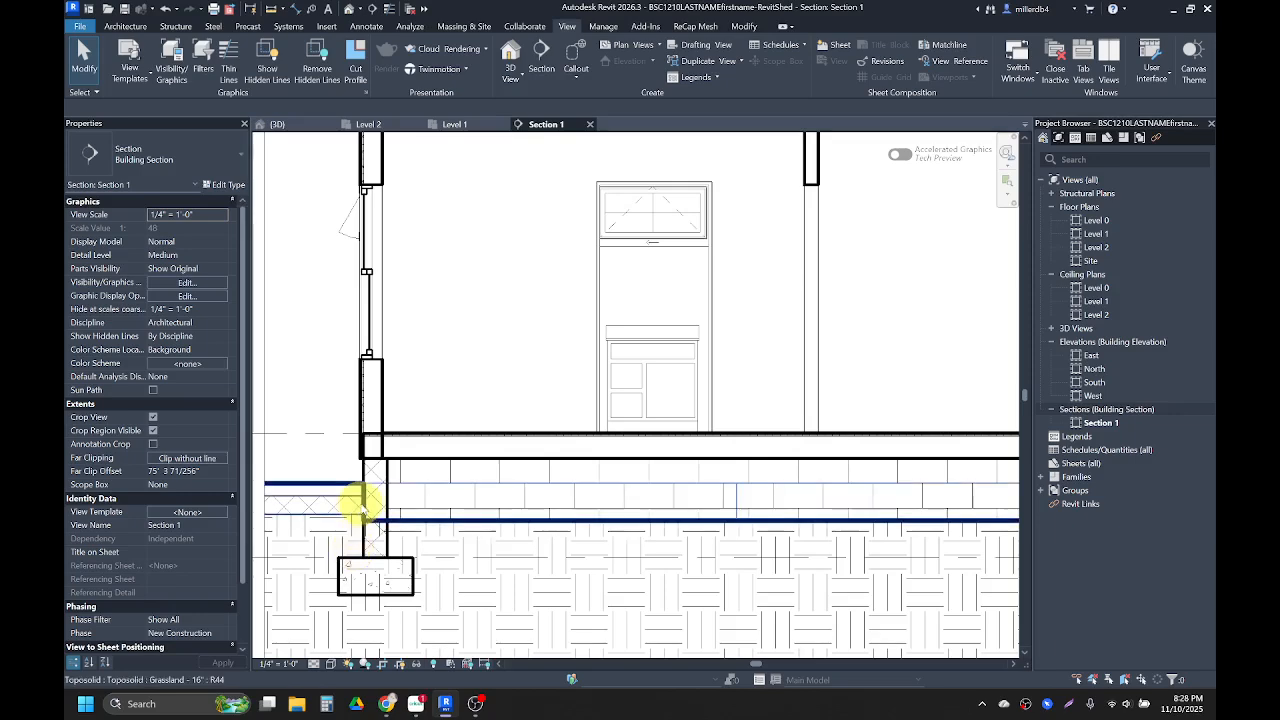
pyautogui.scroll(-3, 371, 420)
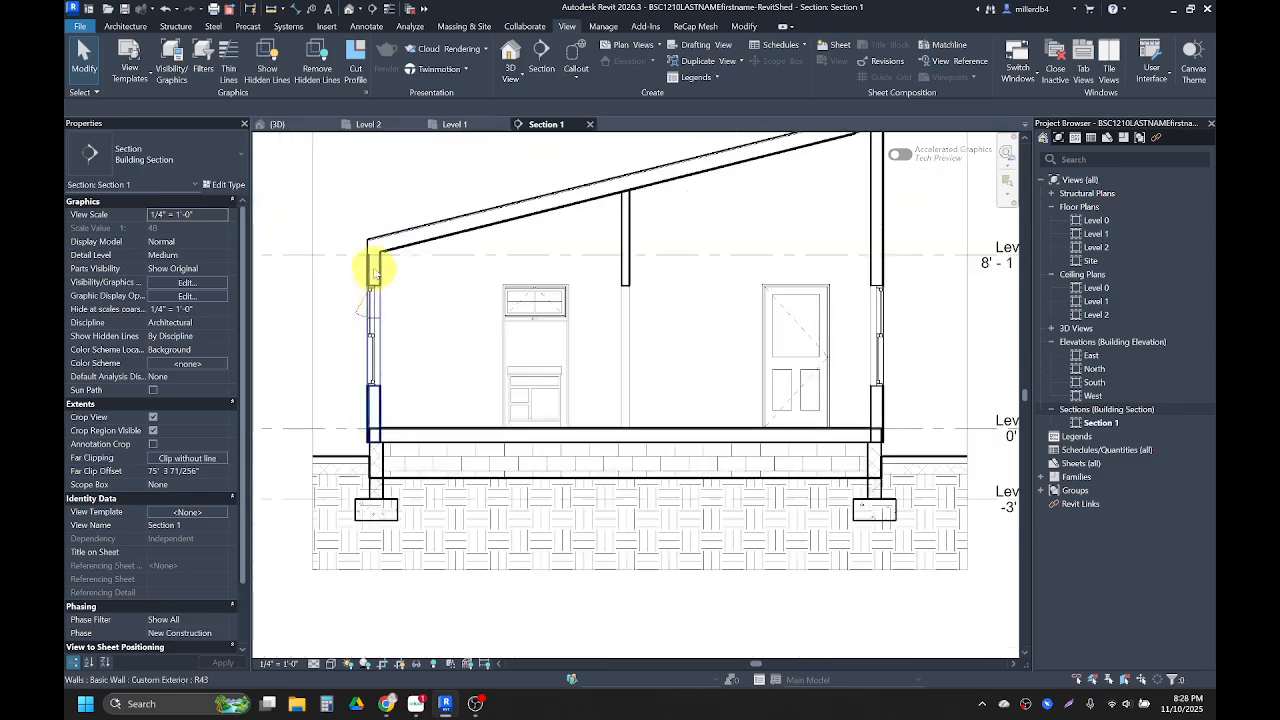
pyautogui.scroll(5, 371, 260)
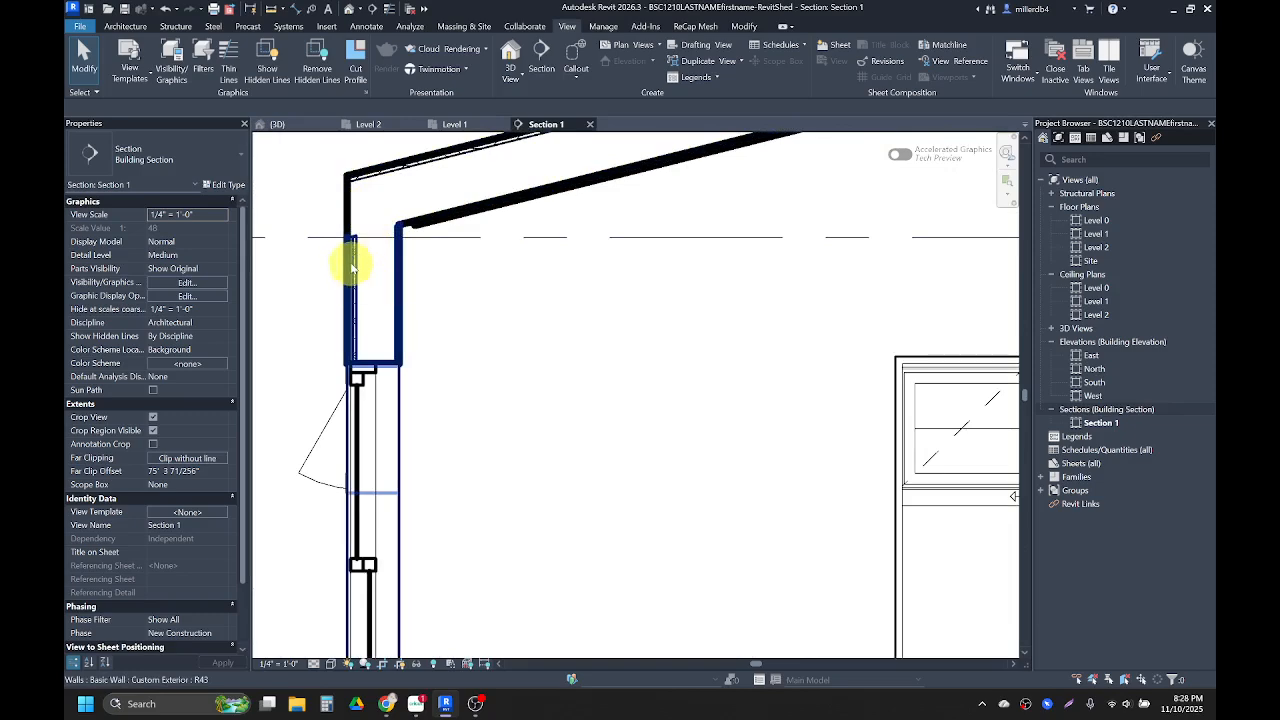
pyautogui.scroll(-1, 355, 278)
pyautogui.scroll(-1, 355, 279)
pyautogui.scroll(-1, 355, 278)
pyautogui.moveTo(355, 278); pyautogui.dragTo(251, 351, button='middle')
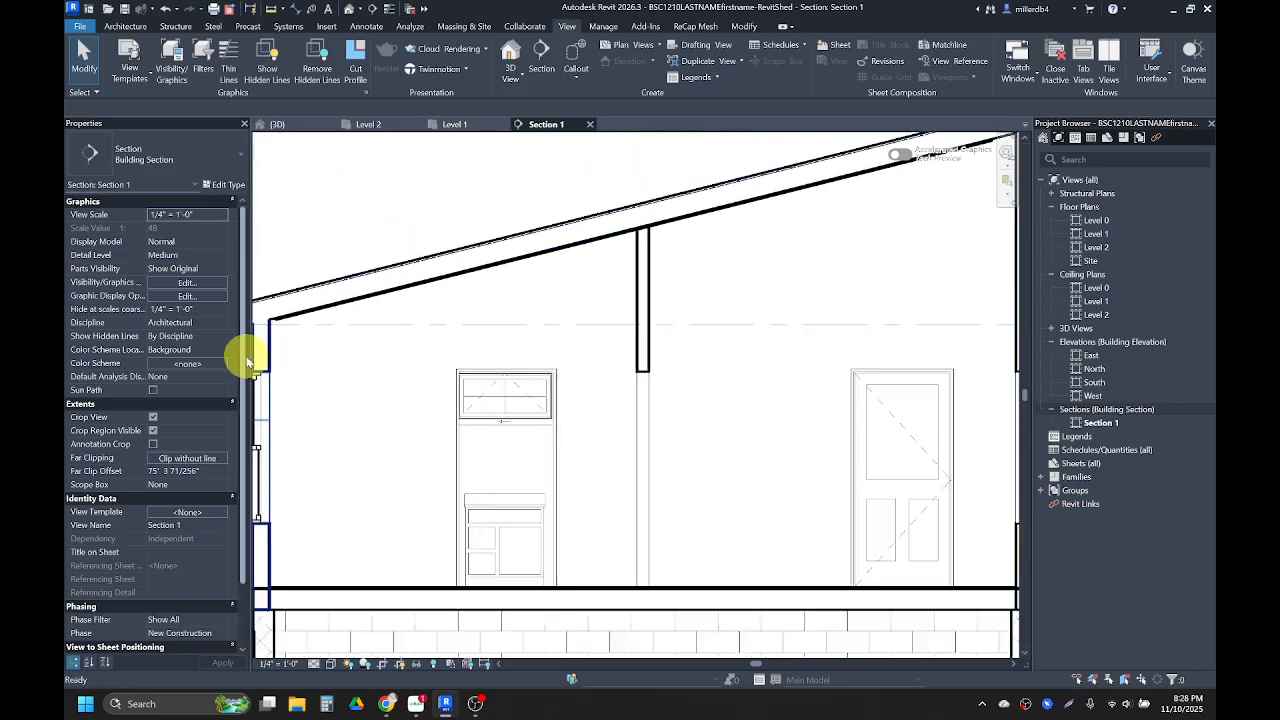
pyautogui.moveTo(294, 429); pyautogui.dragTo(404, 387, button='middle')
pyautogui.moveTo(403, 439); pyautogui.dragTo(391, 321, button='middle')
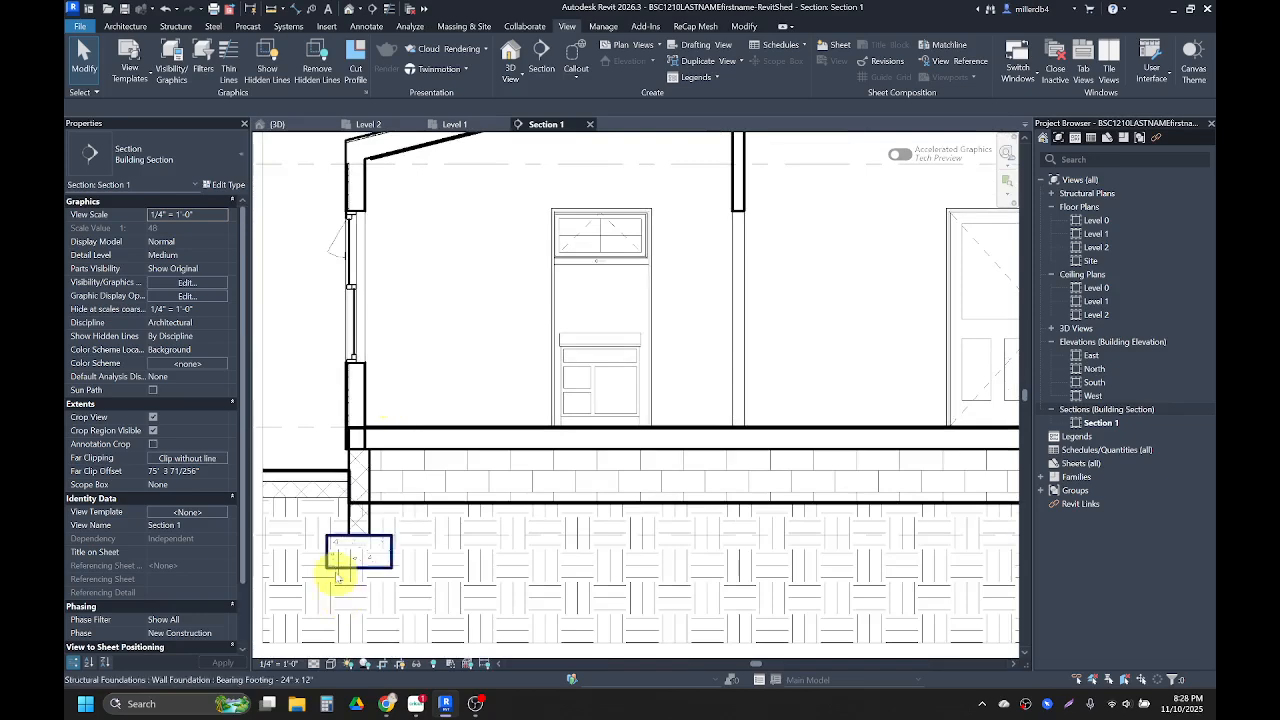
pyautogui.scroll(2, 338, 556)
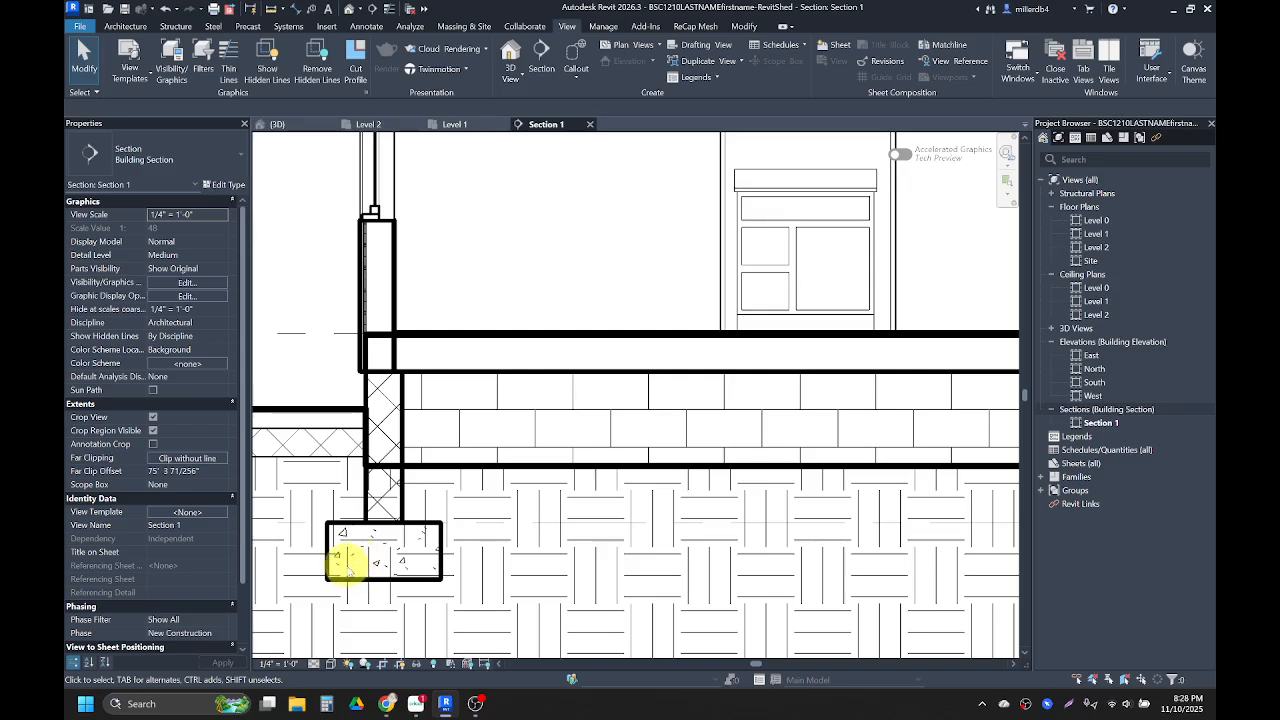
pyautogui.click(403, 404)
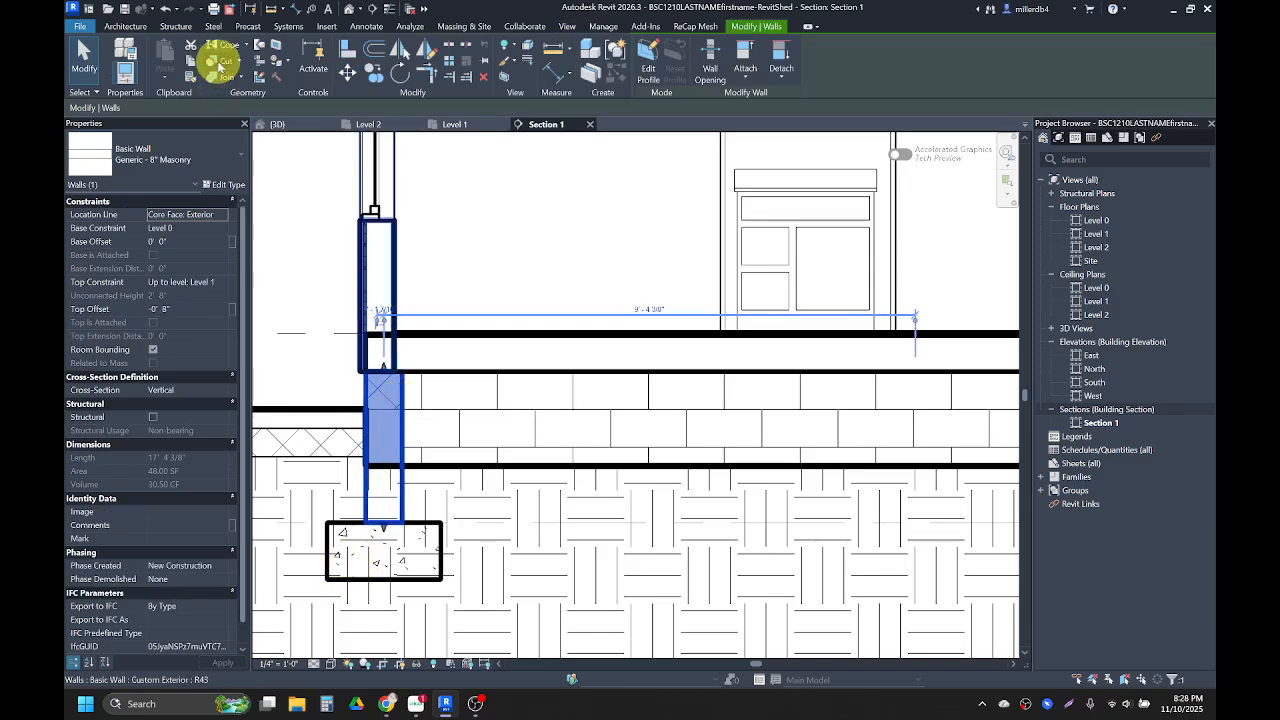
pyautogui.click(335, 257)
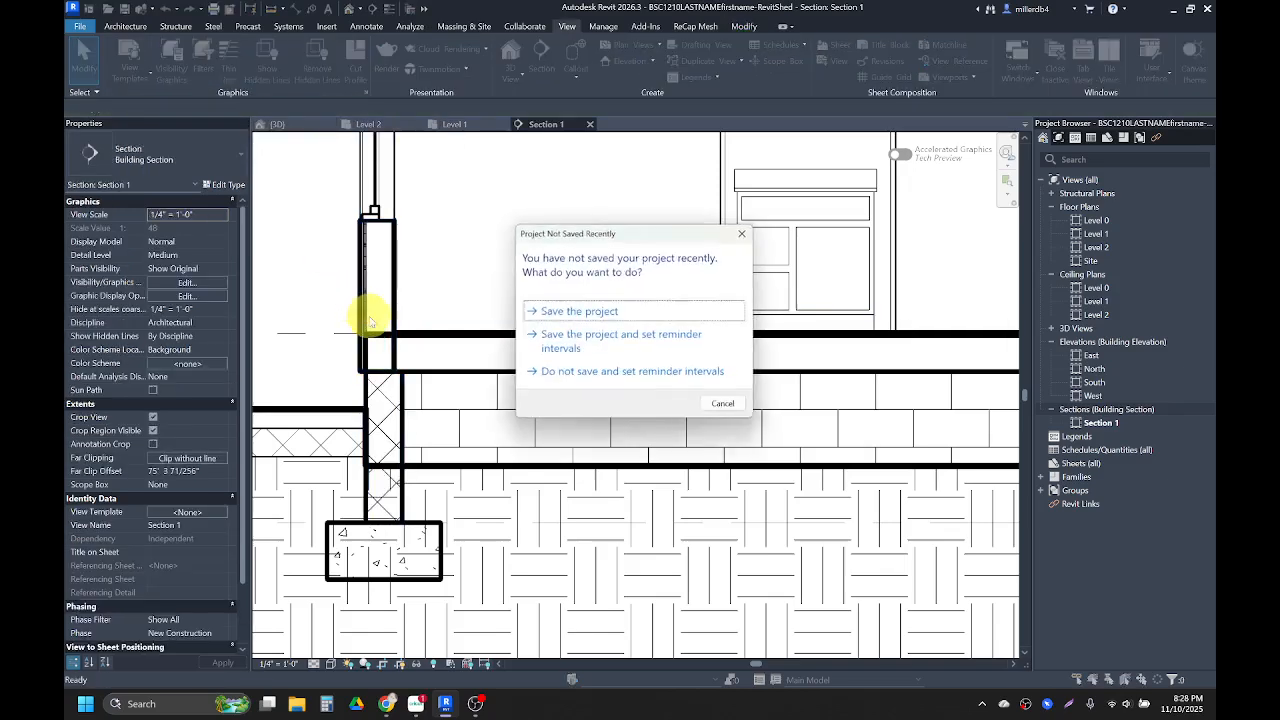
# Dismiss the save reminder and join the wood joist floor to the left exterior wall with Join Geometry.
pyautogui.click(742, 237)
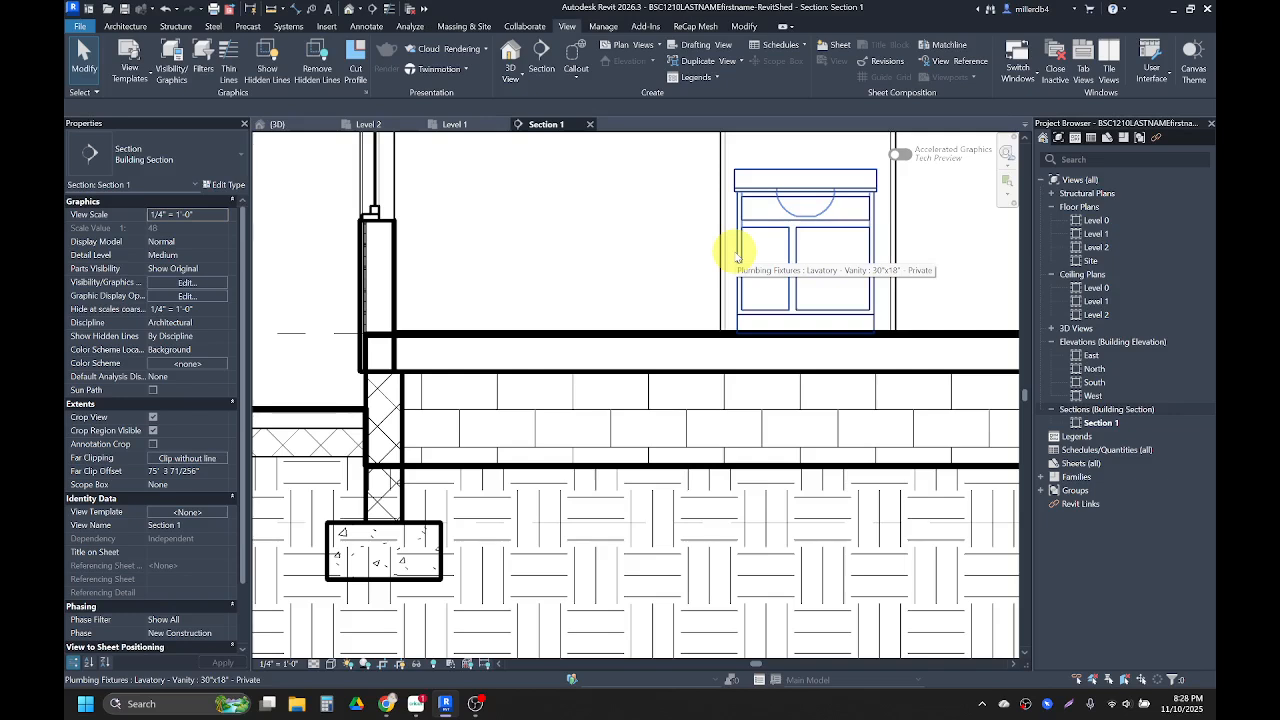
pyautogui.press('j')
pyautogui.press('g')
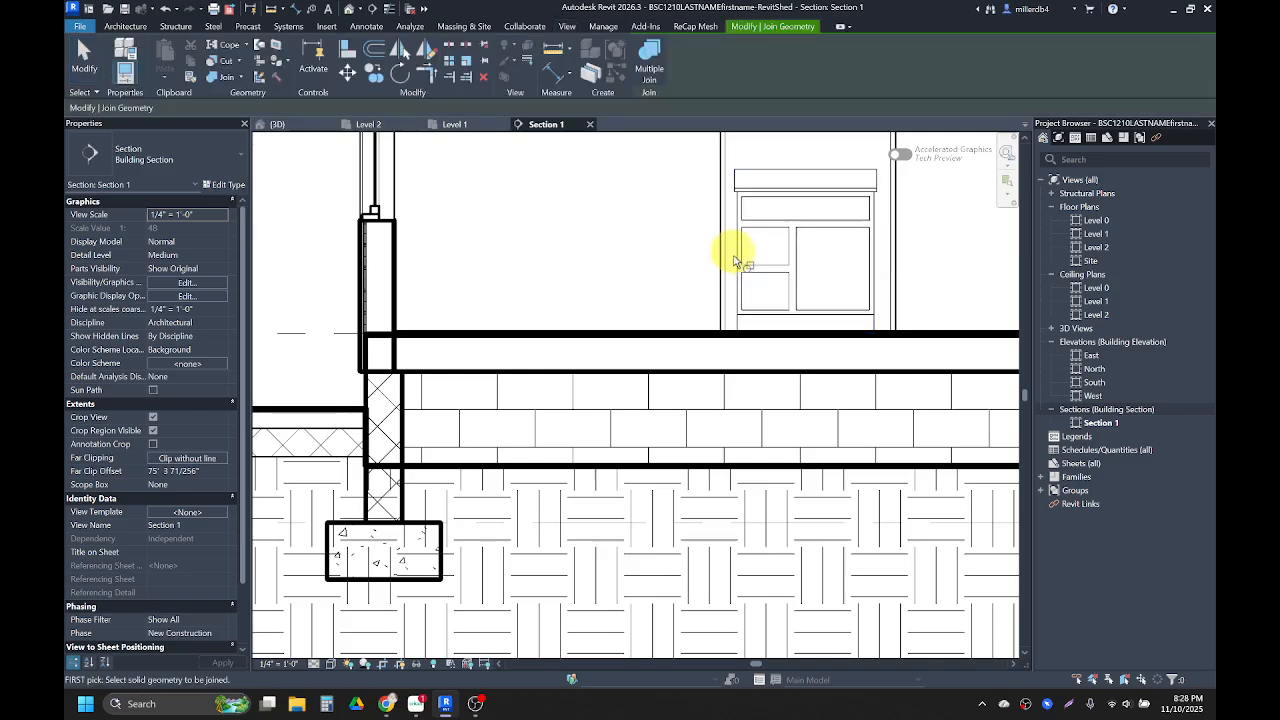
pyautogui.click(449, 368)
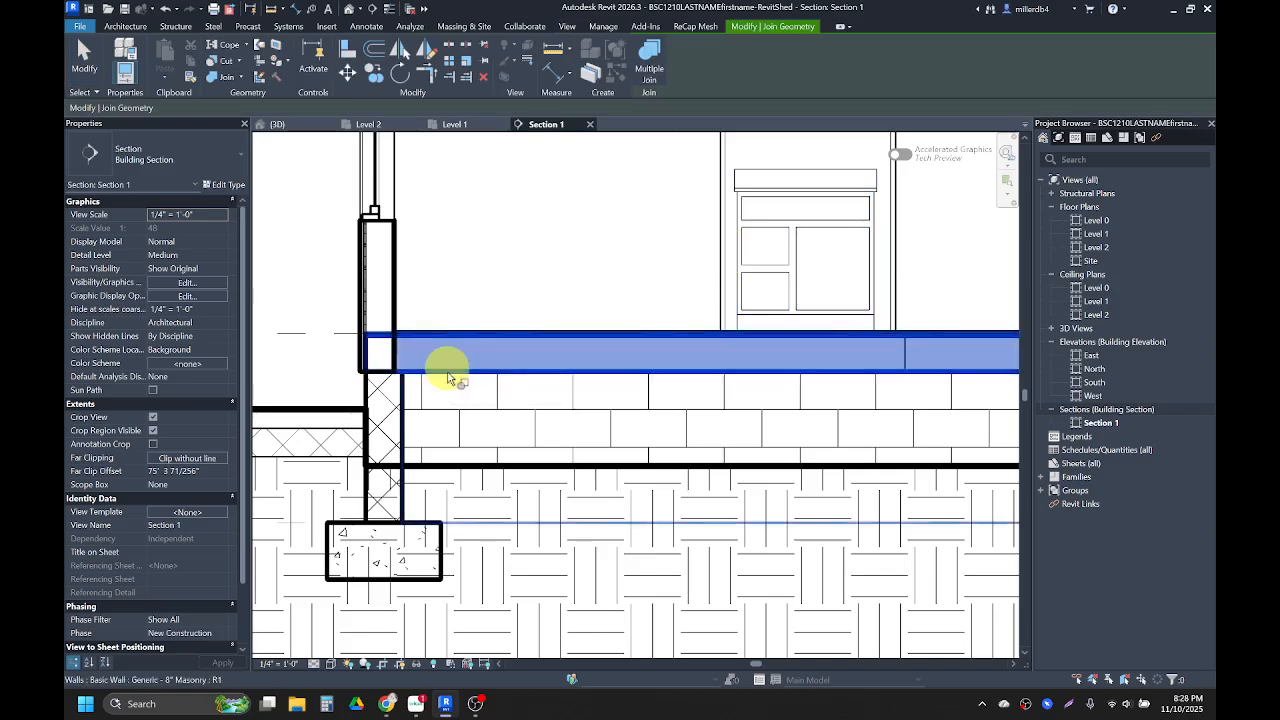
pyautogui.click(397, 363)
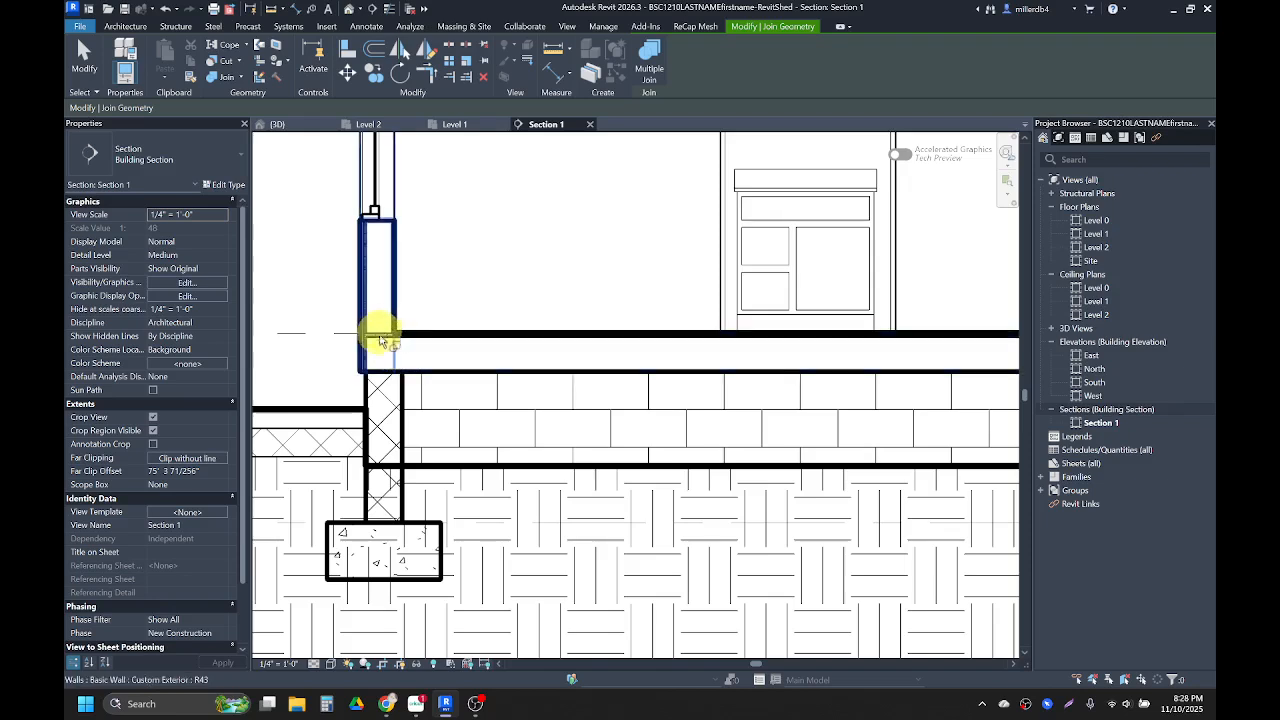
# Join the joist floor to the left masonry foundation wall, and that wall to its bearing footing.
pyautogui.click(418, 377)
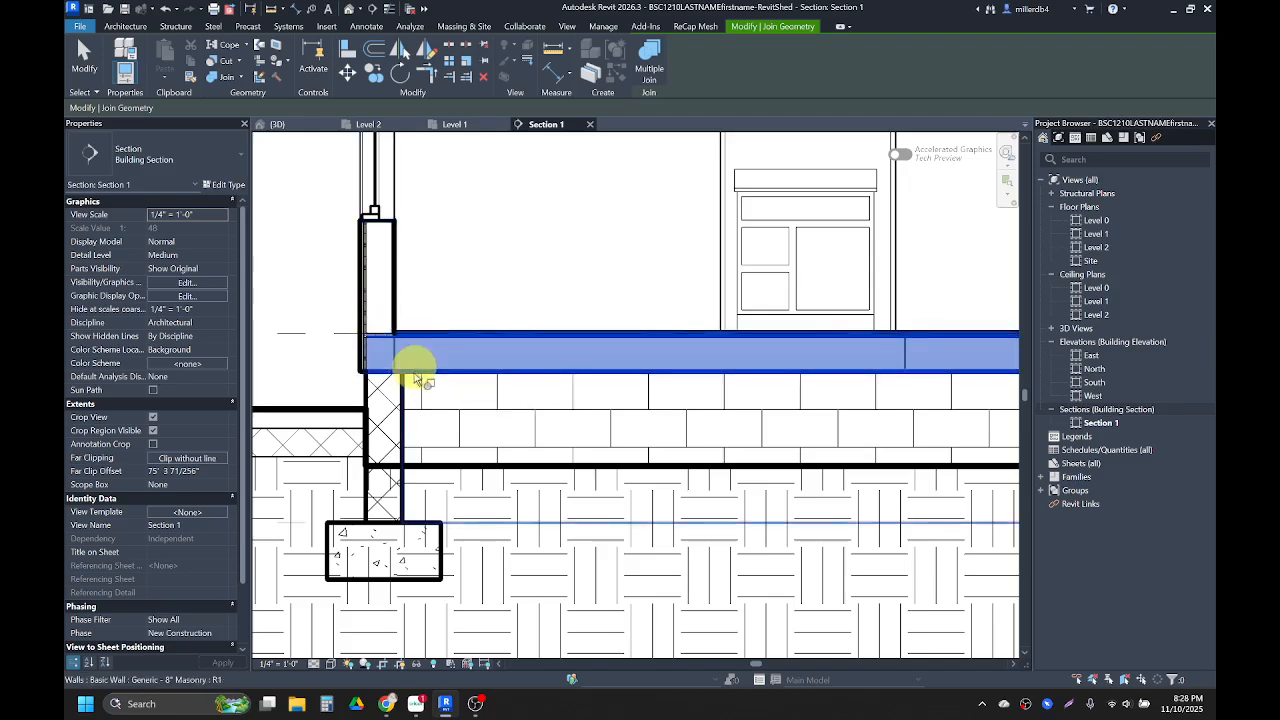
pyautogui.click(403, 383)
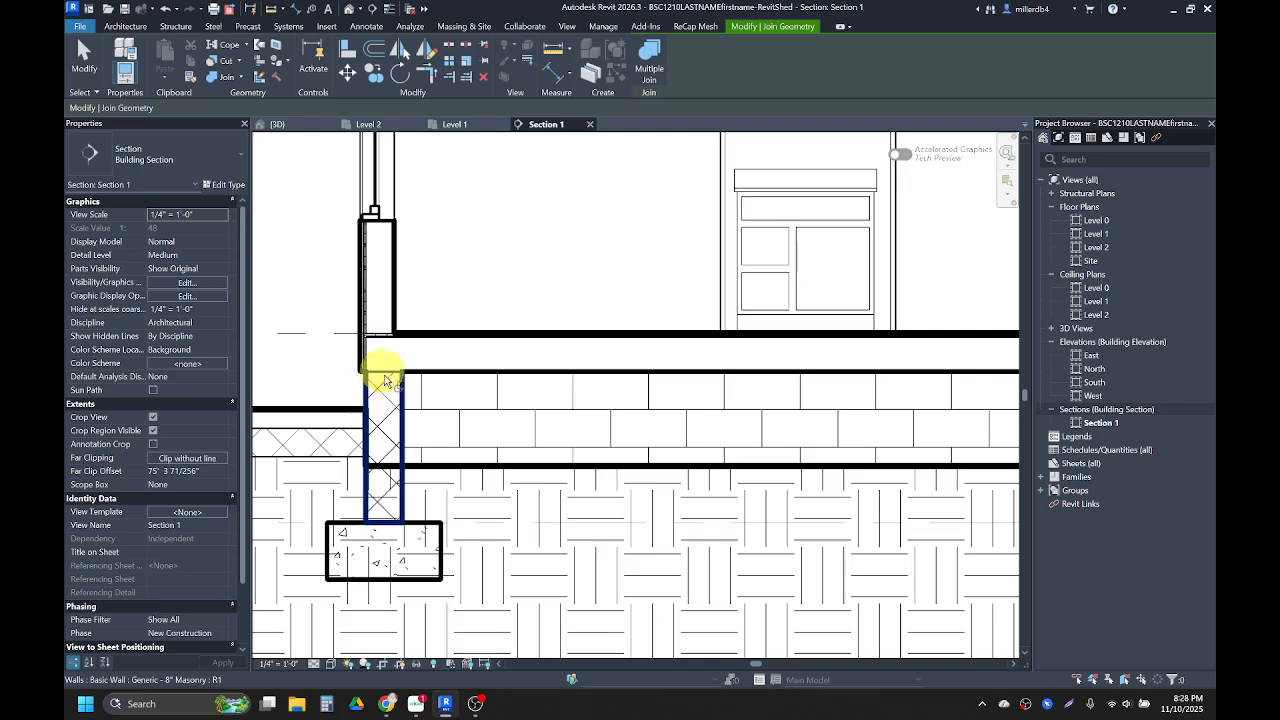
pyautogui.click(404, 397)
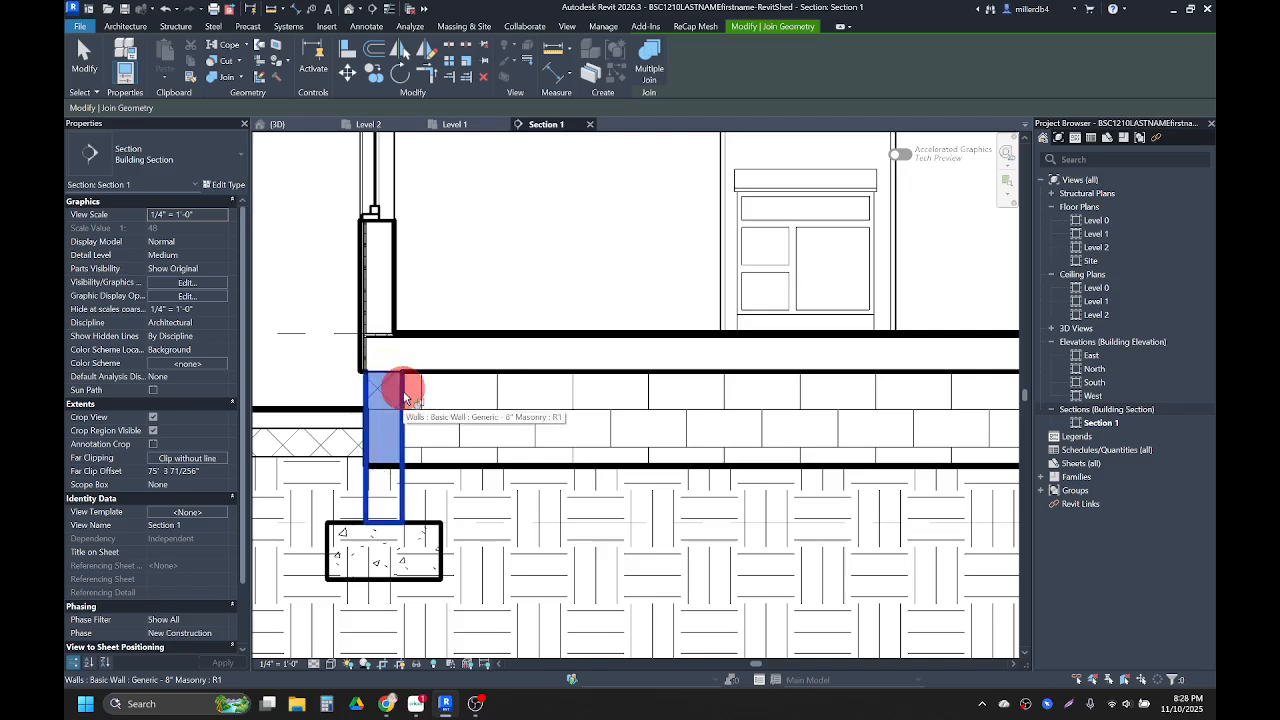
pyautogui.click(435, 545)
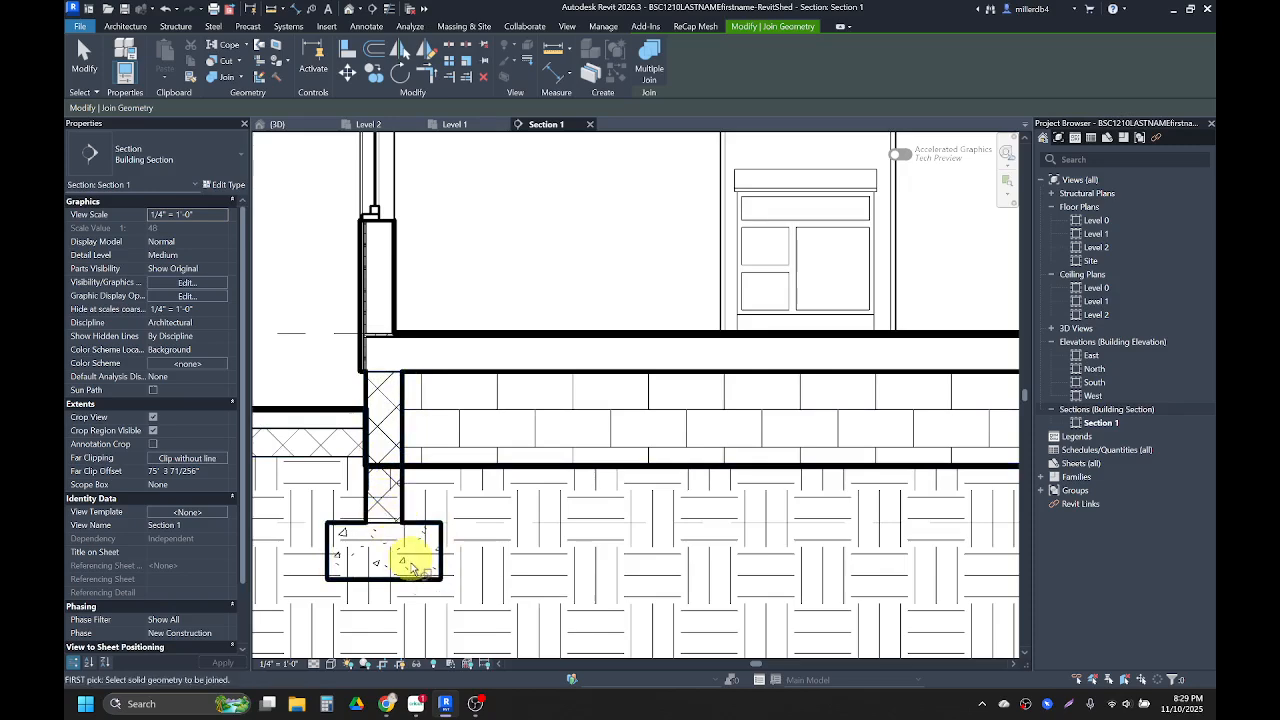
# Join the wood joist floor to the interior partition at midspan.
pyautogui.scroll(-3, 420, 565)
pyautogui.moveTo(429, 571)
pyautogui.mouseDown(button='middle')
pyautogui.moveTo(557, 555)
pyautogui.moveTo(428, 586)
pyautogui.mouseUp(button='middle')
pyautogui.scroll(5, 543, 523)
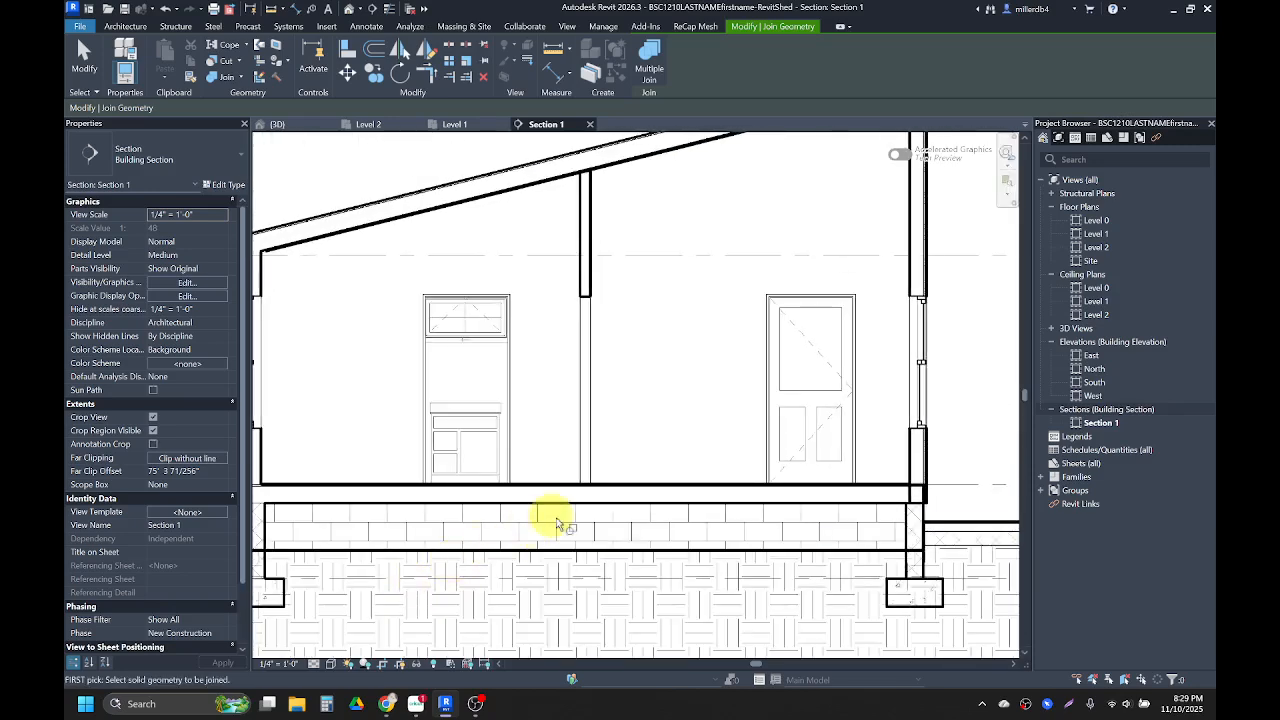
pyautogui.scroll(2, 597, 506)
pyautogui.click(595, 503)
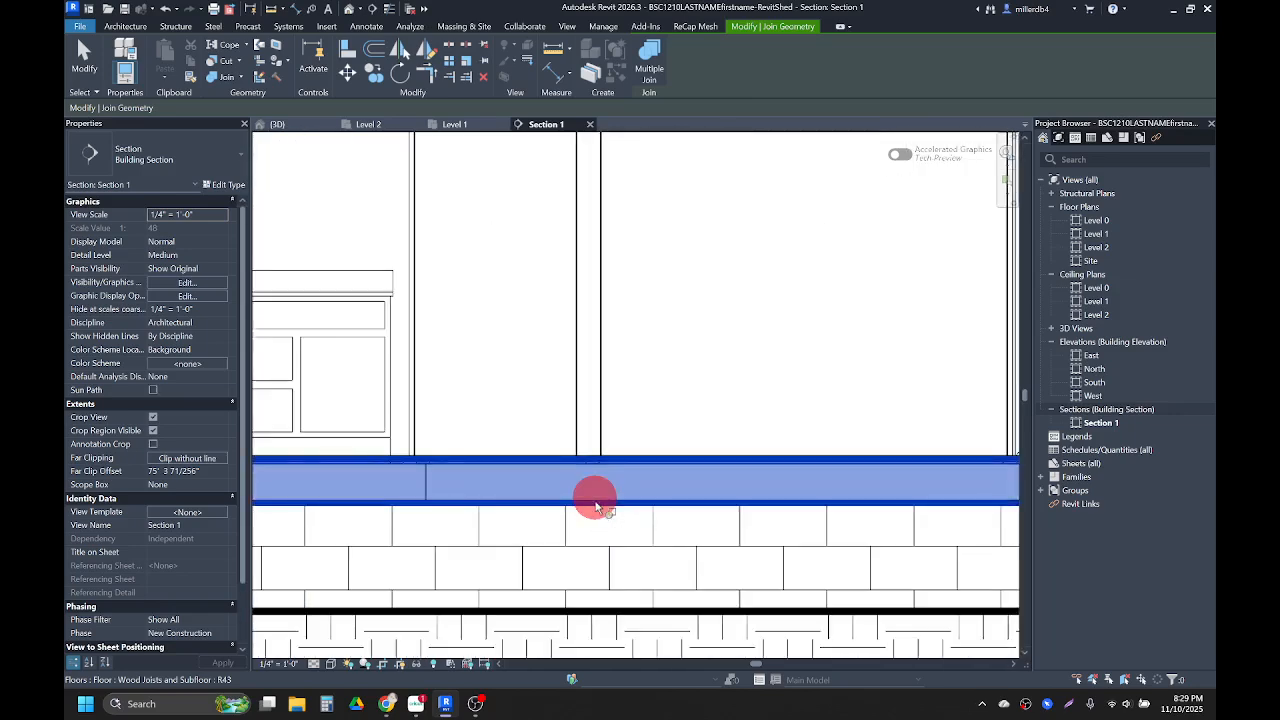
pyautogui.click(602, 444)
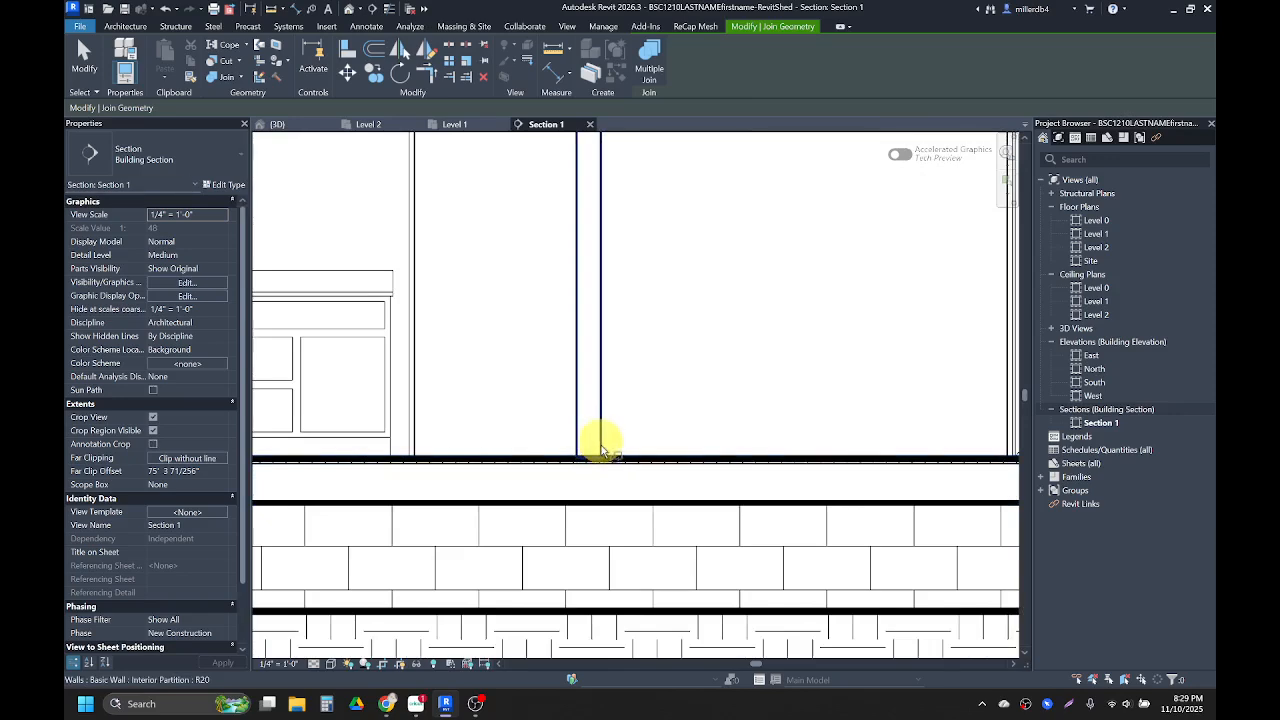
# Join the wood joist floor to the right exterior wall.
pyautogui.scroll(-4, 600, 446)
pyautogui.scroll(2, 609, 449)
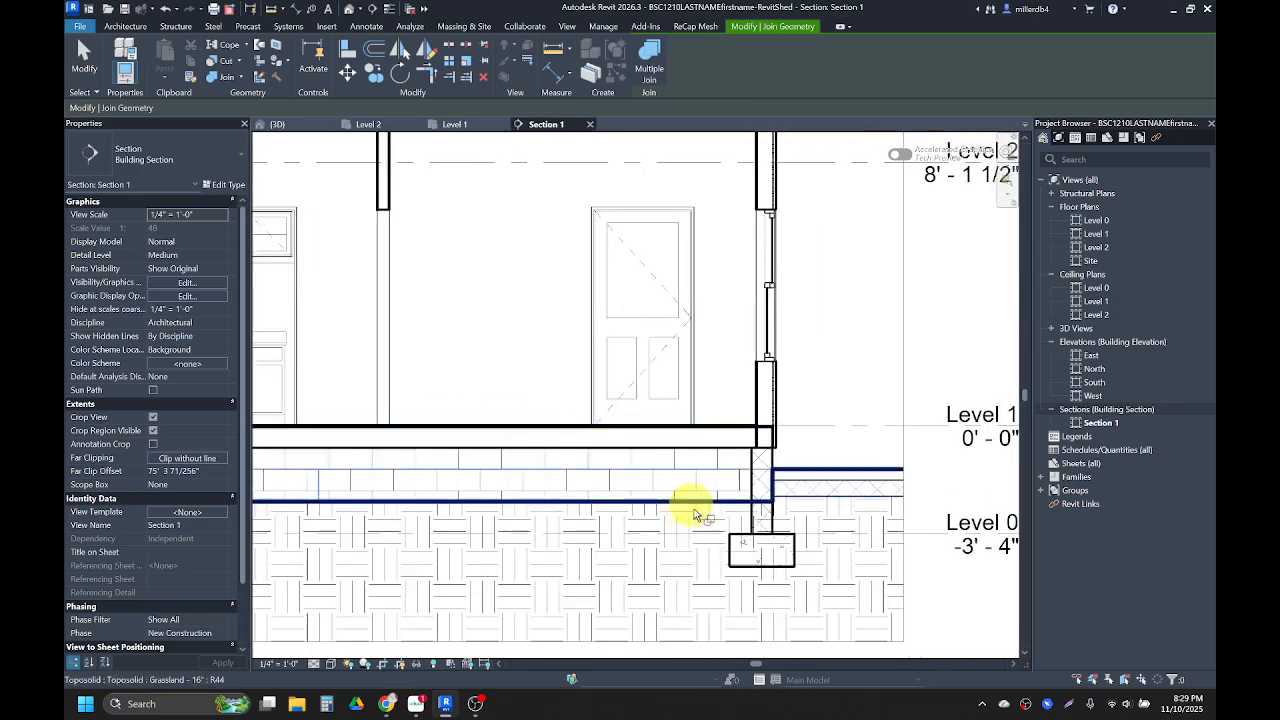
pyautogui.scroll(2, 690, 515)
pyautogui.click(743, 400)
pyautogui.scroll(1, 765, 372)
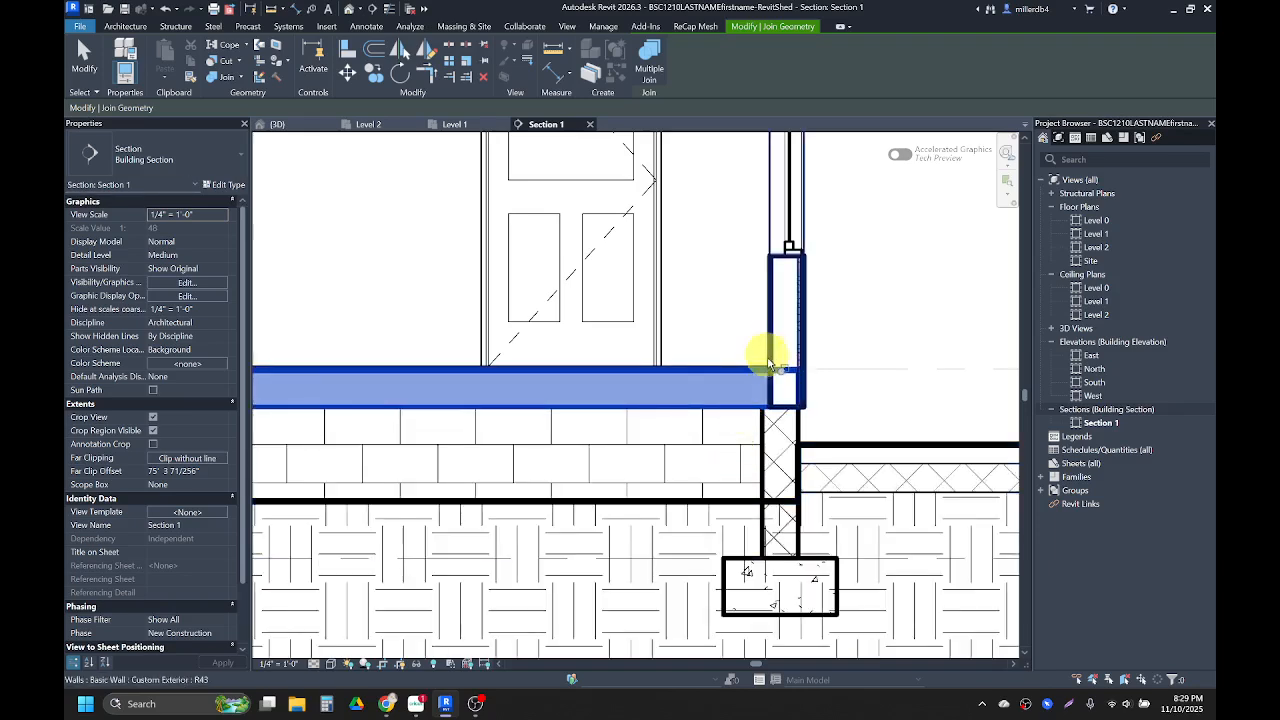
pyautogui.click(771, 358)
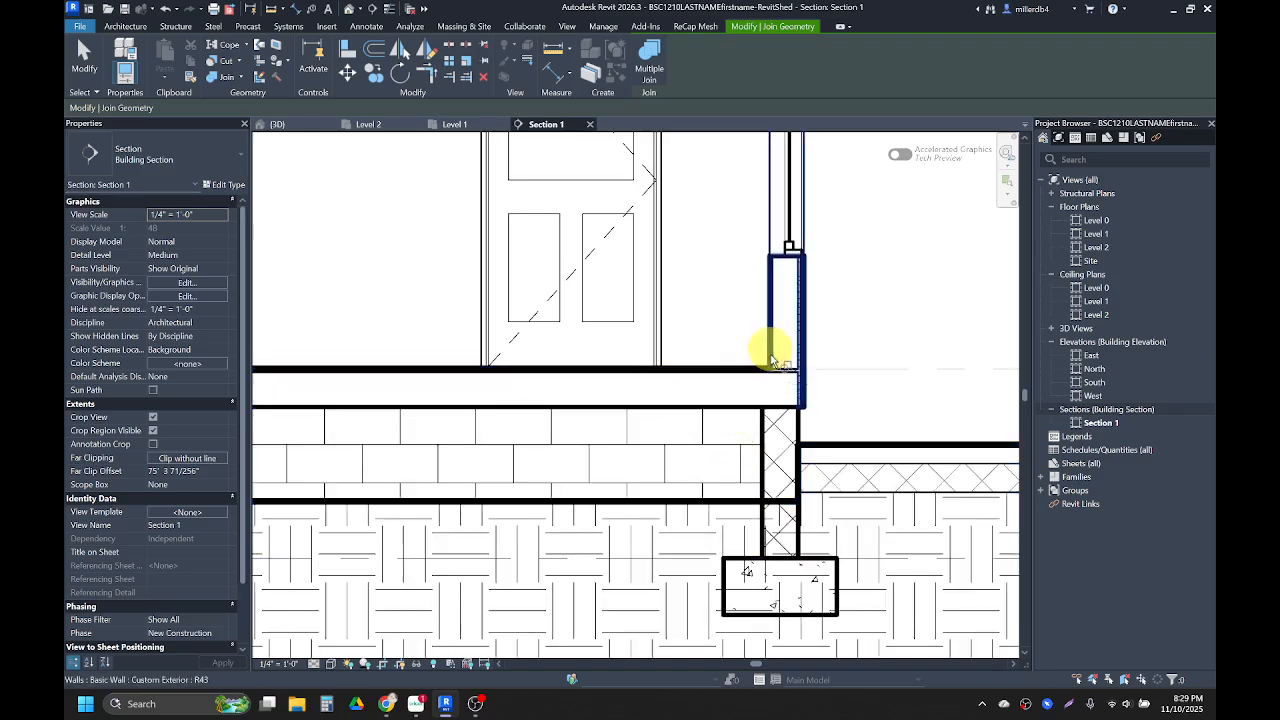
# Join the joist floor to the right masonry foundation wall, and that wall to its bearing footing.
pyautogui.click(754, 407)
pyautogui.click(766, 421)
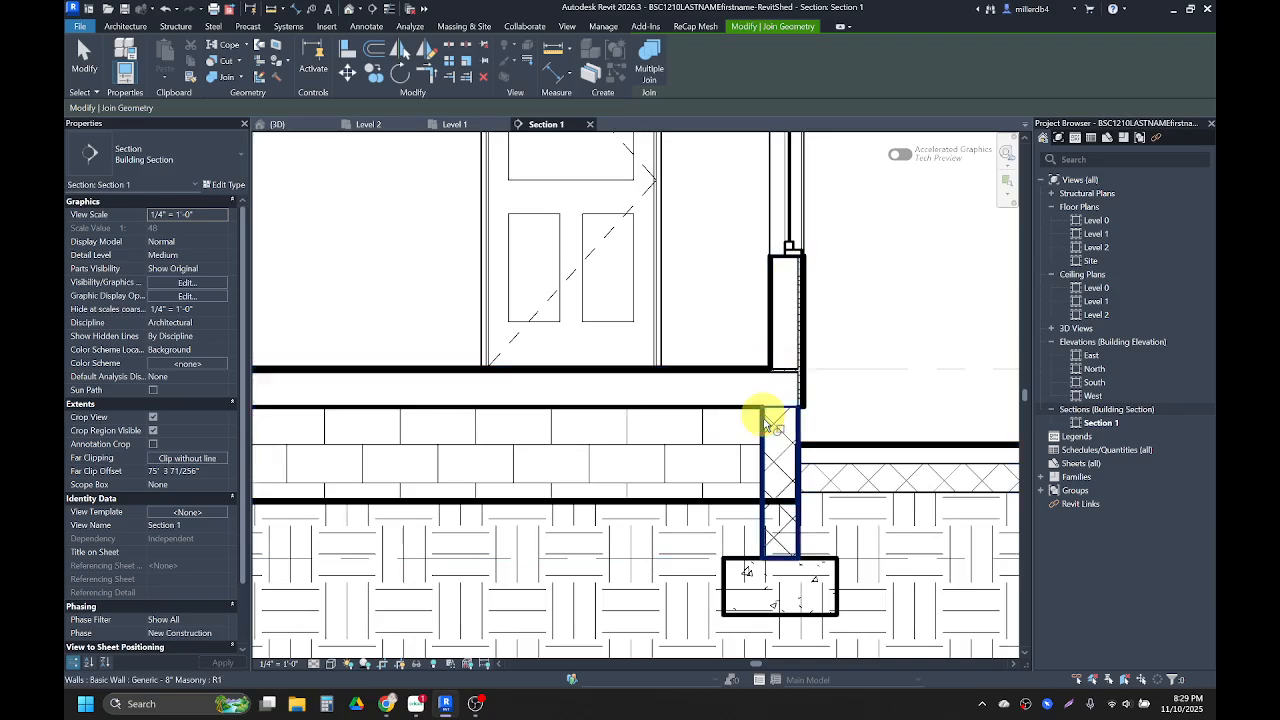
pyautogui.click(768, 469)
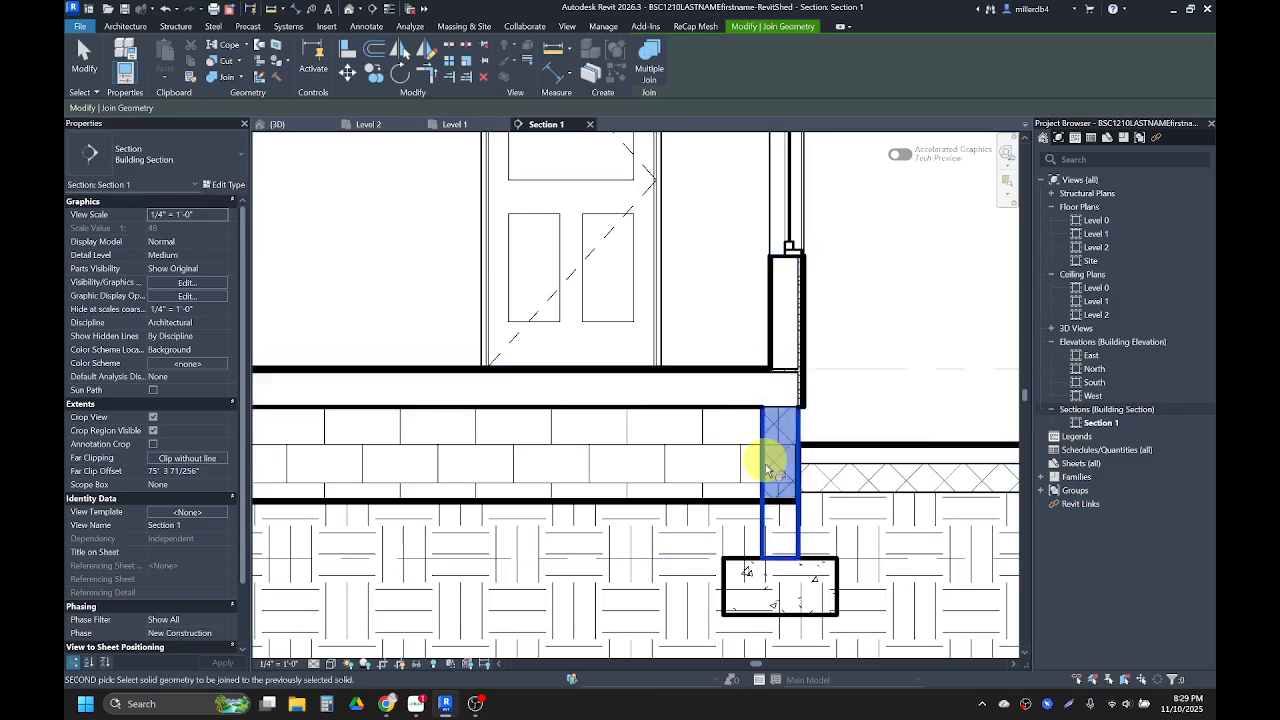
pyautogui.click(752, 562)
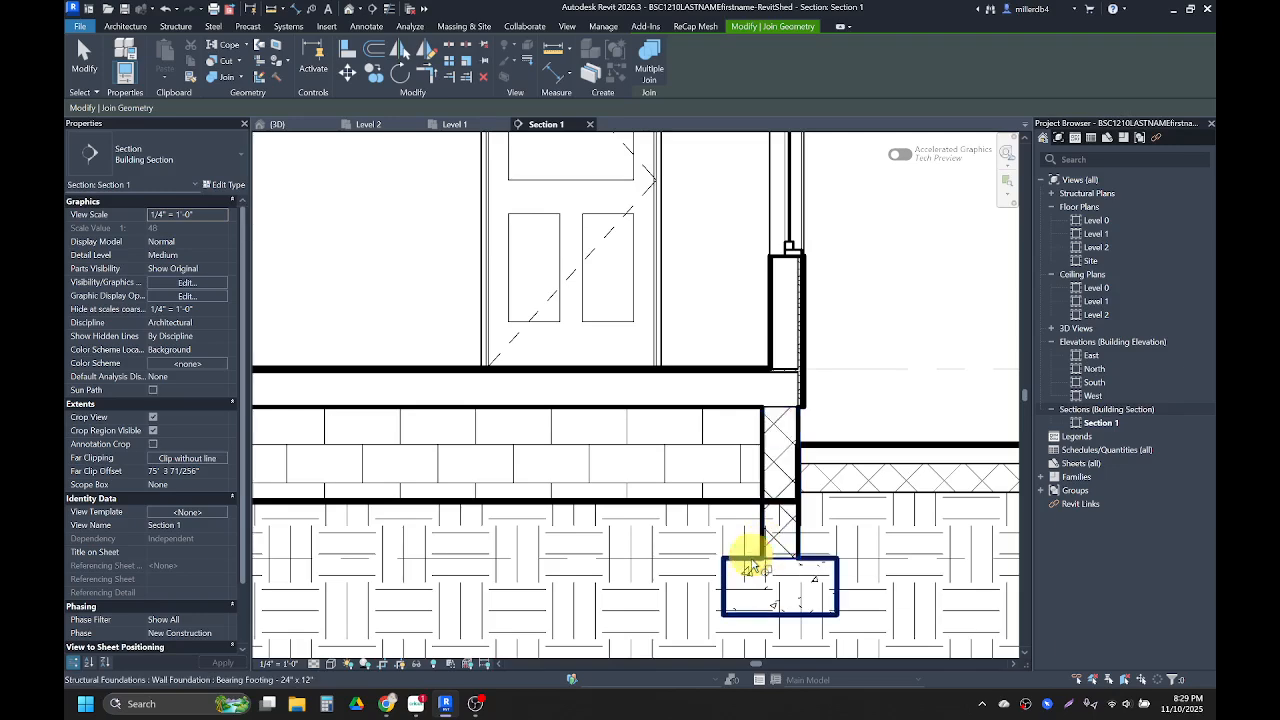
# Join the top of the interior partition to the sloped ceilings on both of its sides.
pyautogui.scroll(-5, 754, 560)
pyautogui.moveTo(645, 376); pyautogui.dragTo(749, 523, button='middle')
pyautogui.scroll(3, 598, 362)
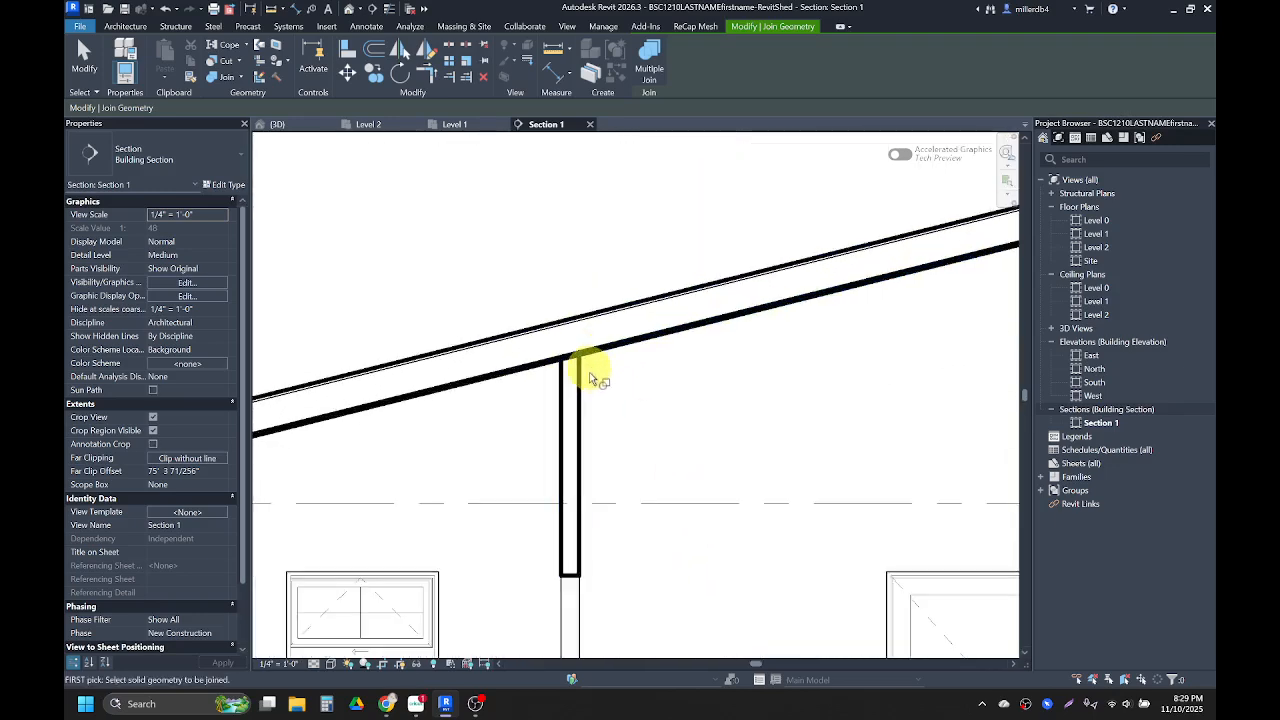
pyautogui.click(582, 372)
pyautogui.click(591, 358)
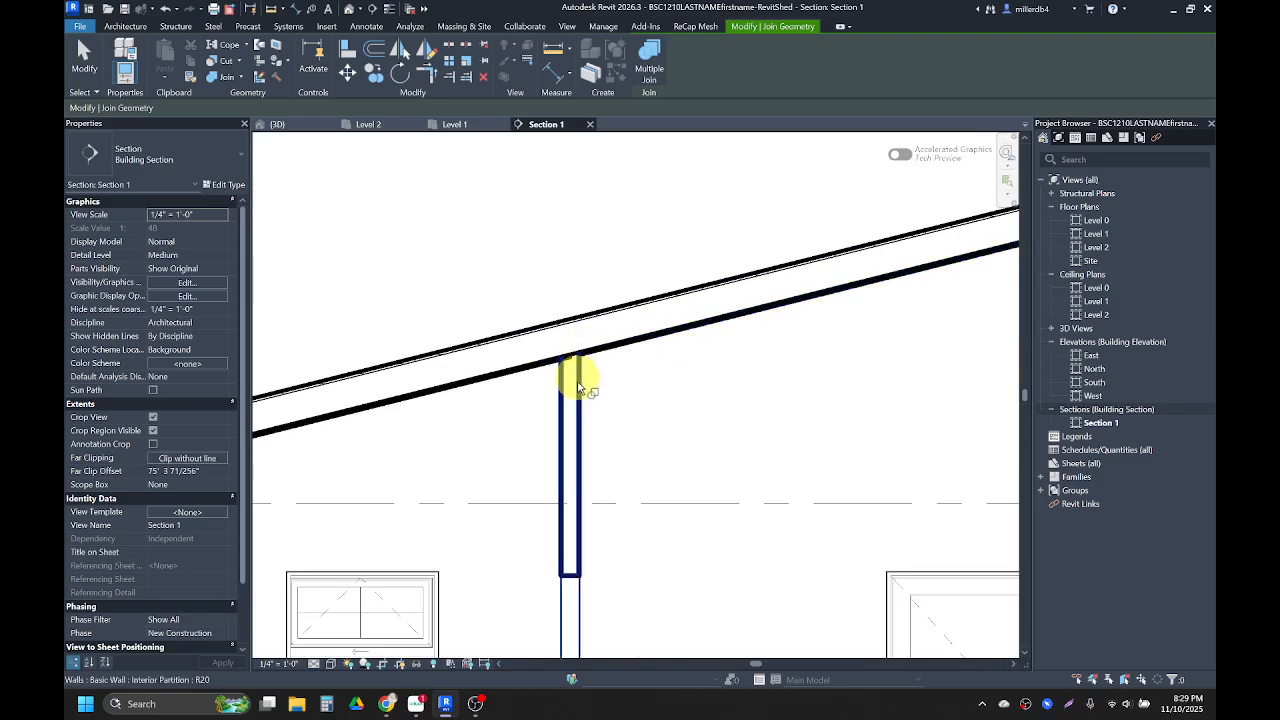
pyautogui.click(577, 373)
pyautogui.click(538, 364)
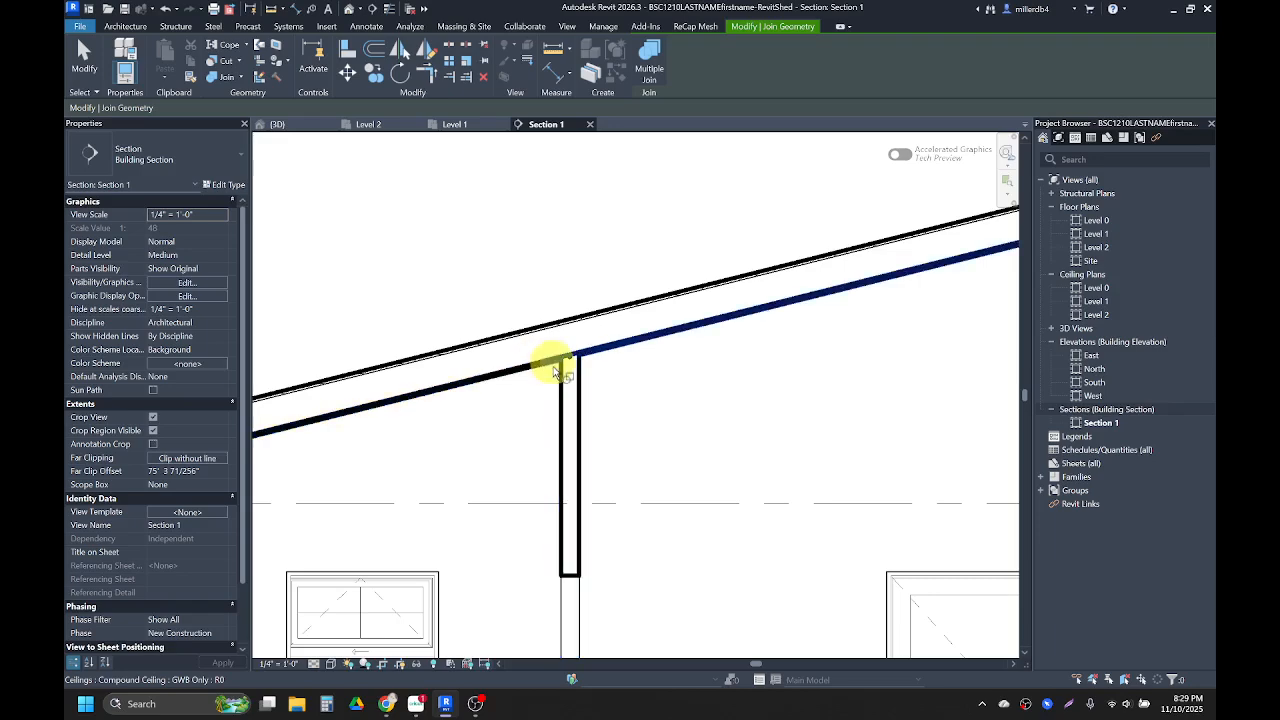
# Join the sloped ceilings at the top of the interior partition to the rafter roof and to each other.
pyautogui.click(562, 364)
pyautogui.click(565, 323)
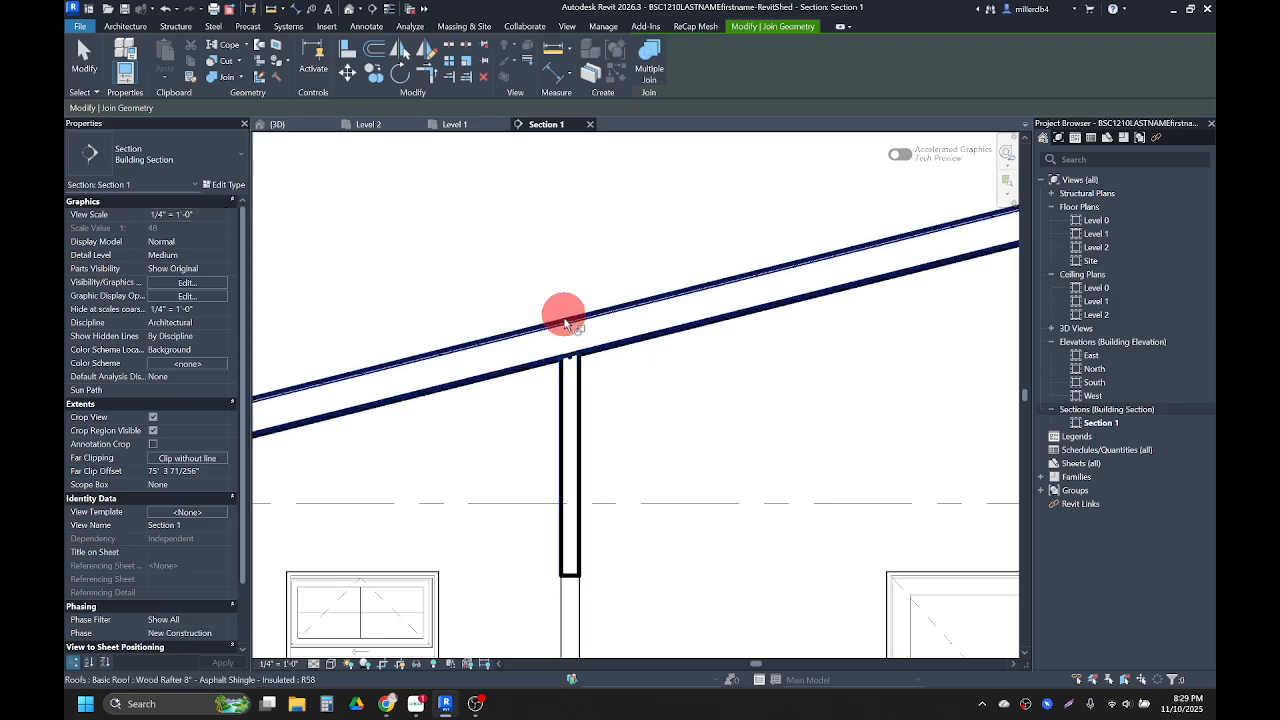
pyautogui.scroll(2, 570, 350)
pyautogui.click(573, 366)
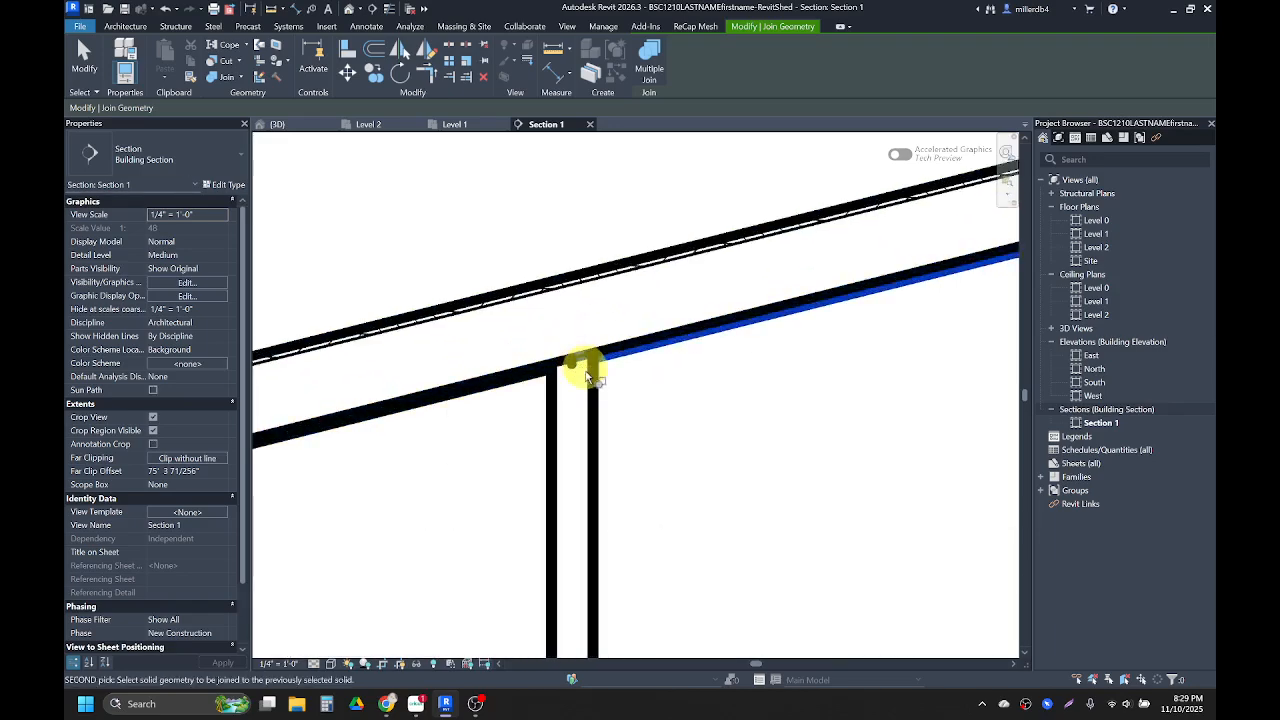
pyautogui.click(590, 381)
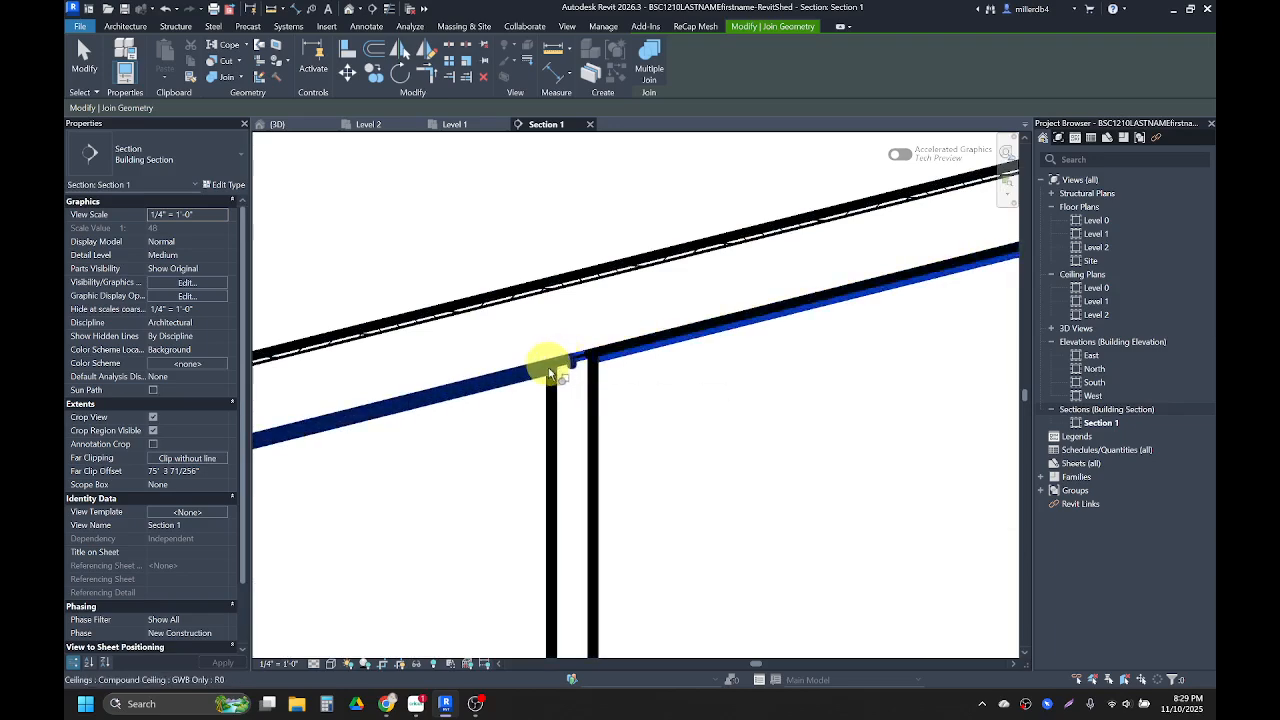
pyautogui.scroll(-5, 575, 368)
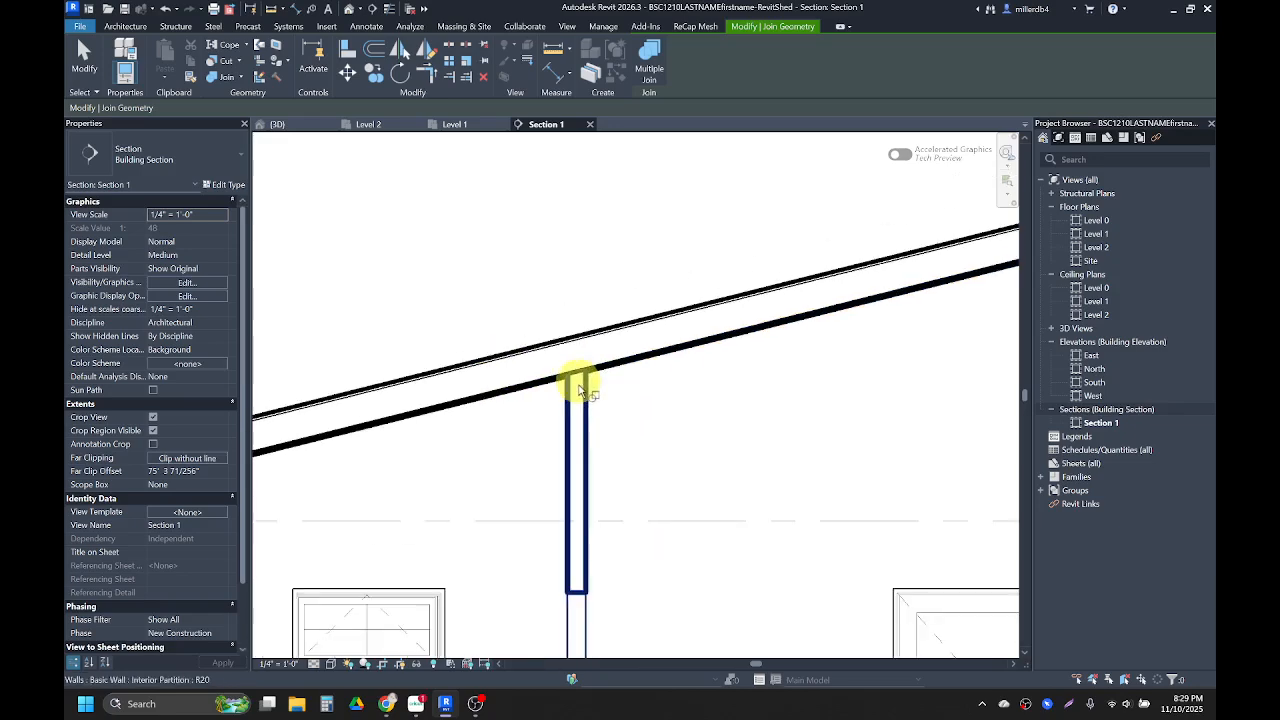
pyautogui.moveTo(614, 436); pyautogui.dragTo(607, 365, button='middle')
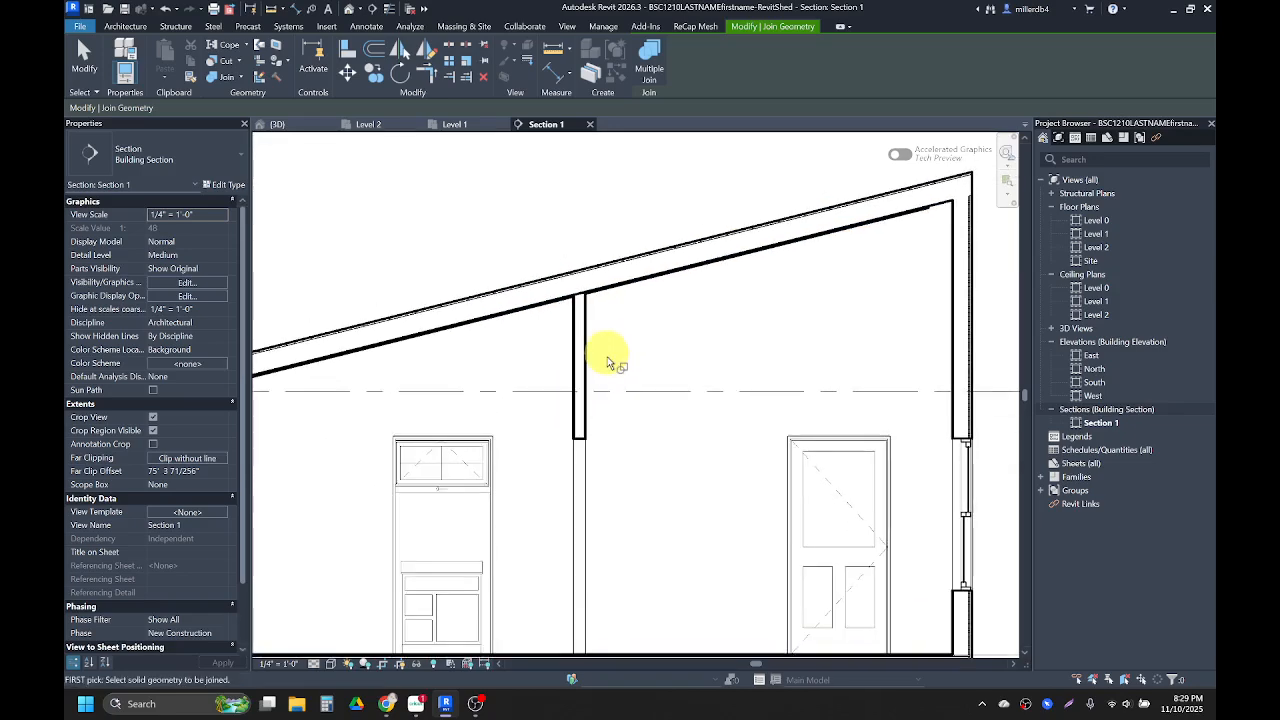
pyautogui.scroll(-2, 607, 362)
pyautogui.scroll(-2, 616, 400)
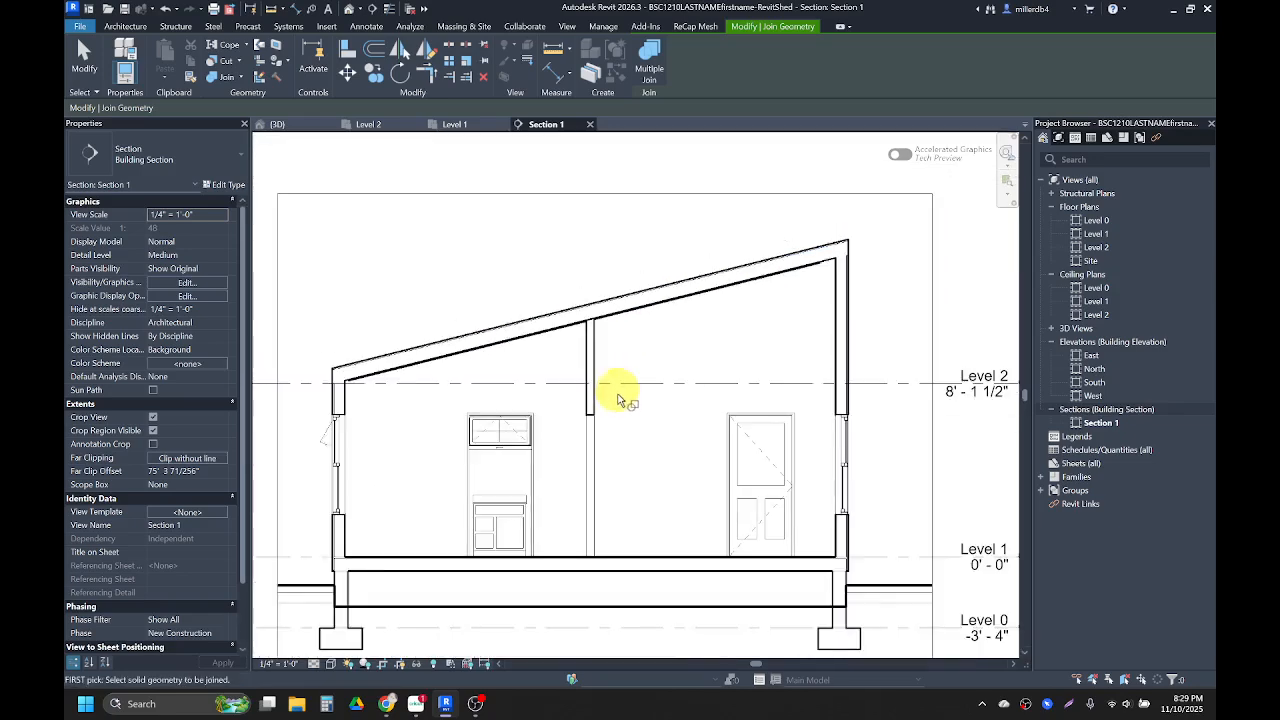
pyautogui.moveTo(620, 449); pyautogui.dragTo(635, 408, button='middle')
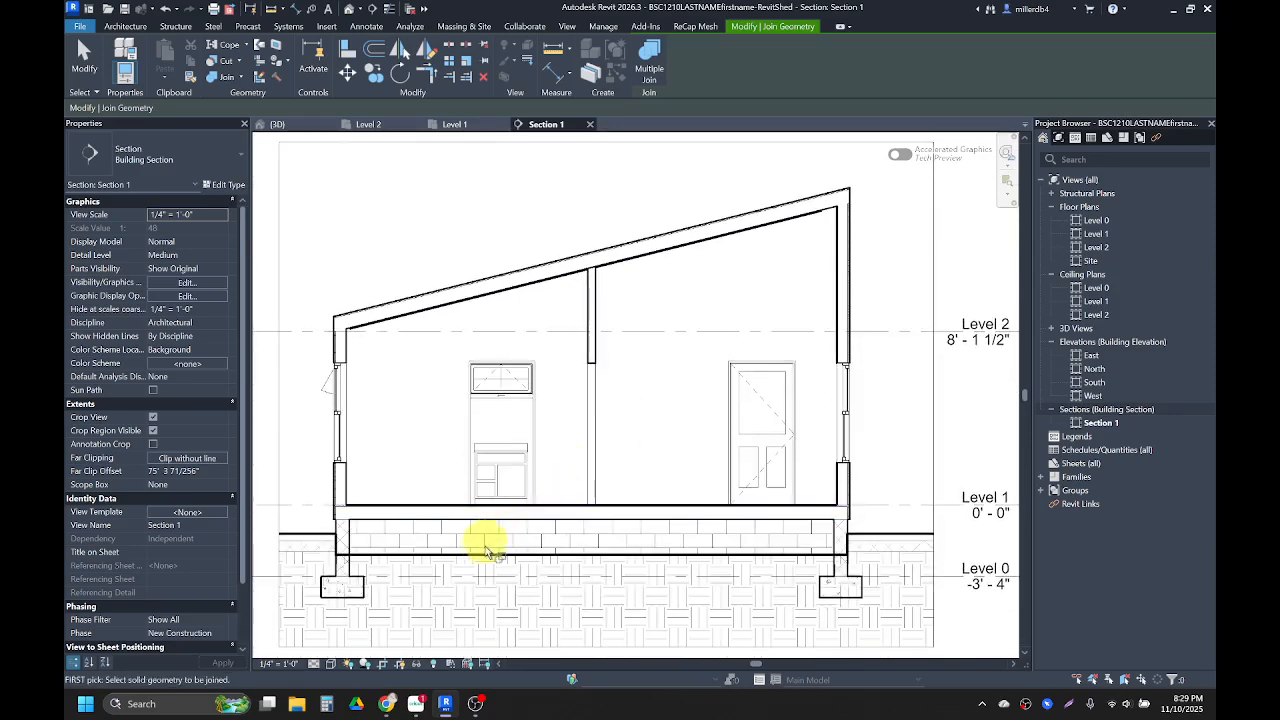
# Examine how the grassland toposolid meets the left masonry foundation wall and its footing.
pyautogui.scroll(1, 469, 557)
pyautogui.moveTo(429, 577); pyautogui.dragTo(466, 506, button='middle')
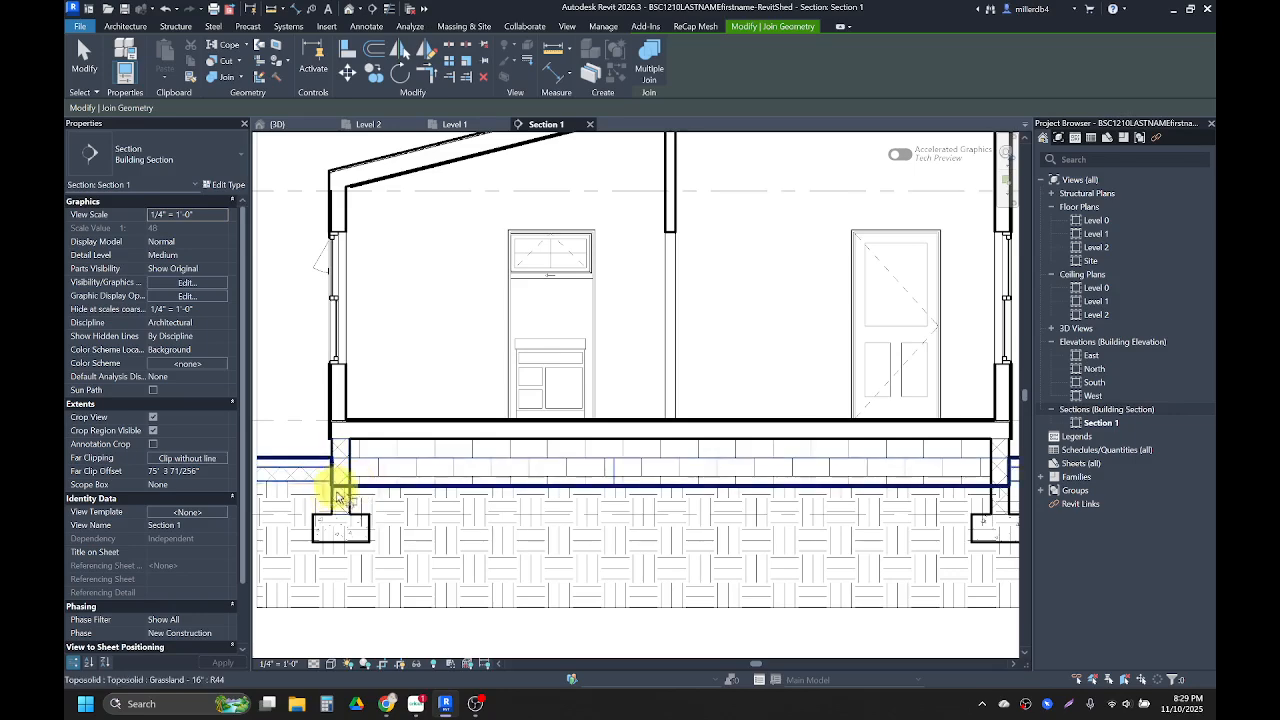
pyautogui.scroll(3, 335, 488)
pyautogui.press('Escape')
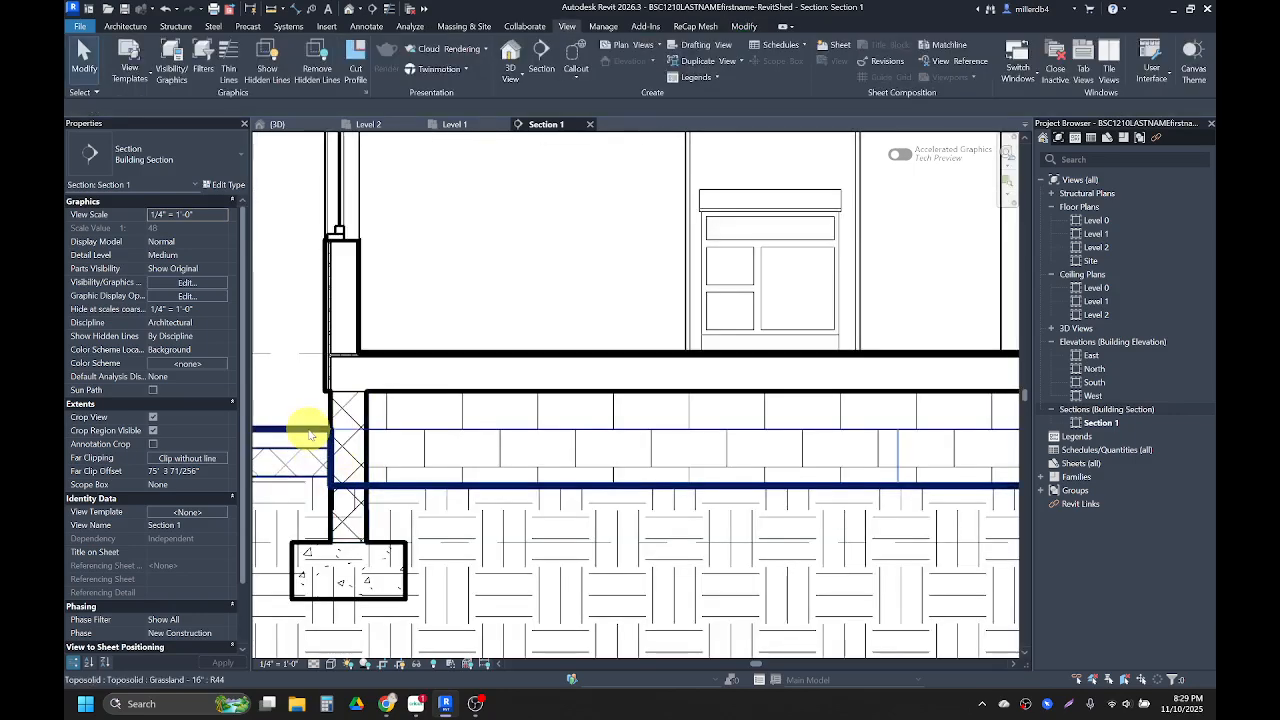
pyautogui.click(306, 441)
pyautogui.scroll(-1, 306, 441)
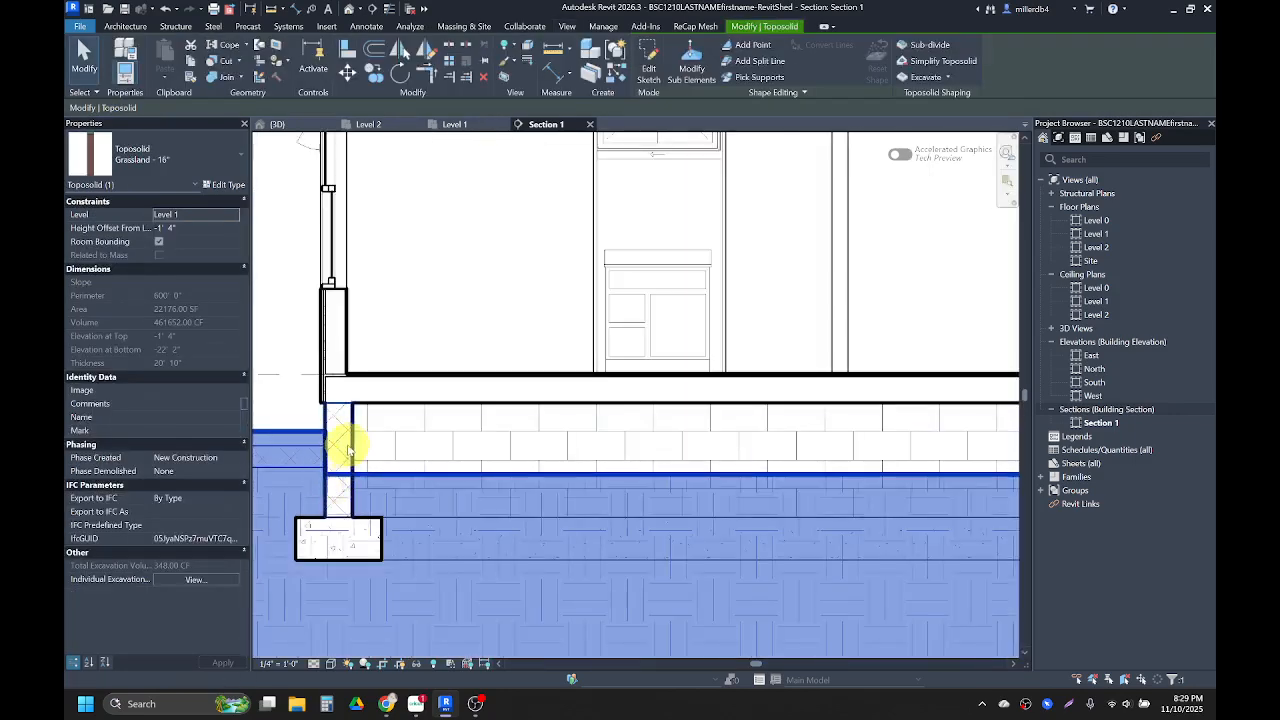
pyautogui.click(349, 440)
pyautogui.press('Escape')
pyautogui.moveTo(351, 452); pyautogui.dragTo(430, 446, button='middle')
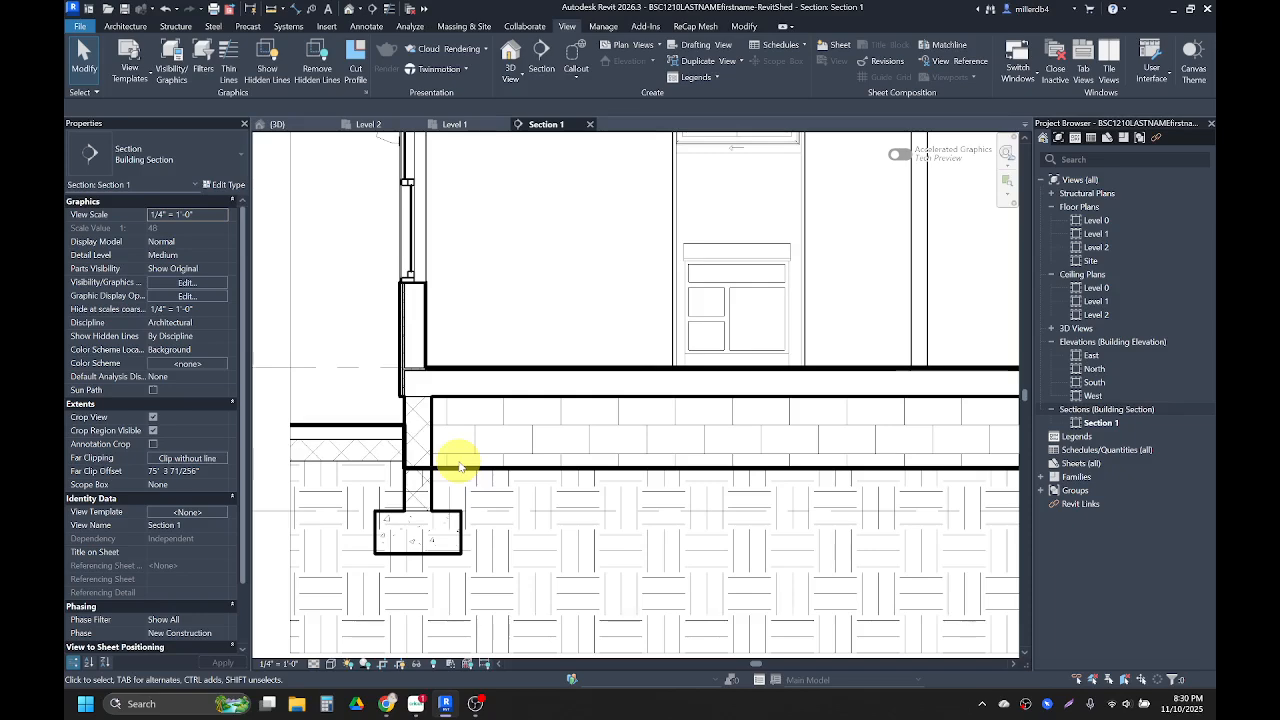
# Cut the grassland toposolid with the left 8" masonry foundation wall and with the concrete footing beneath it.
pyautogui.click(424, 410)
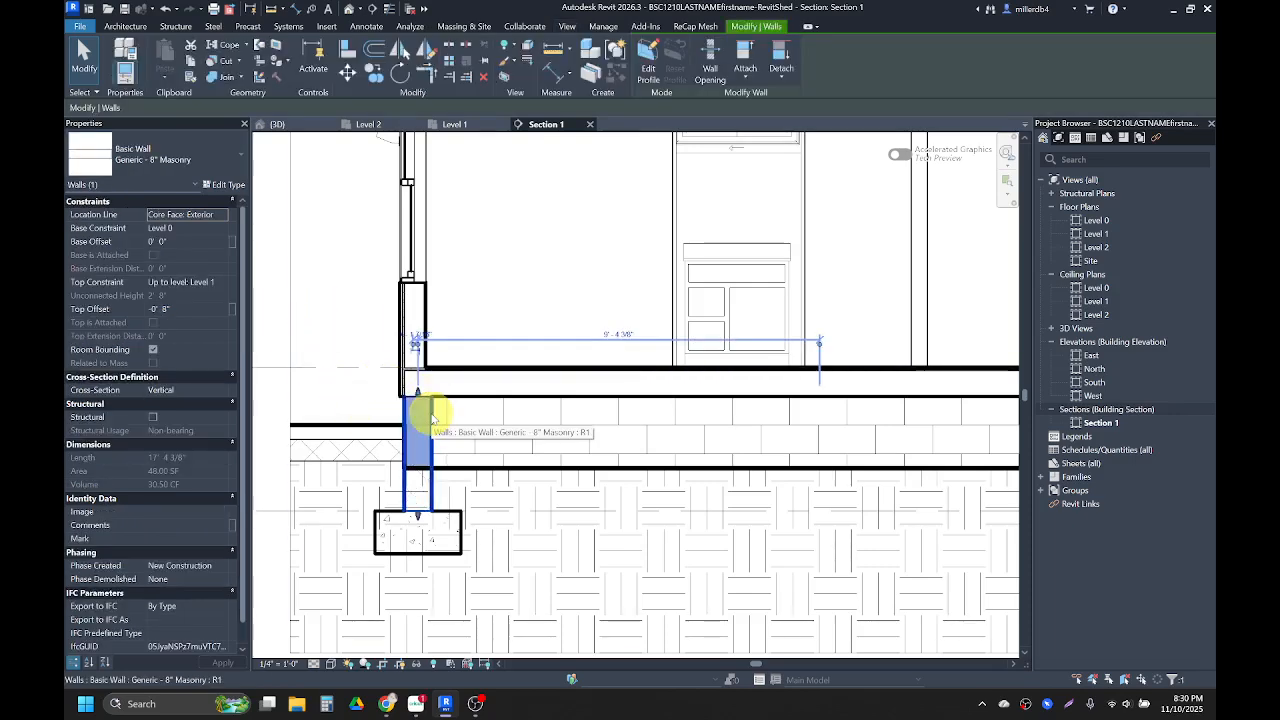
pyautogui.click(226, 64)
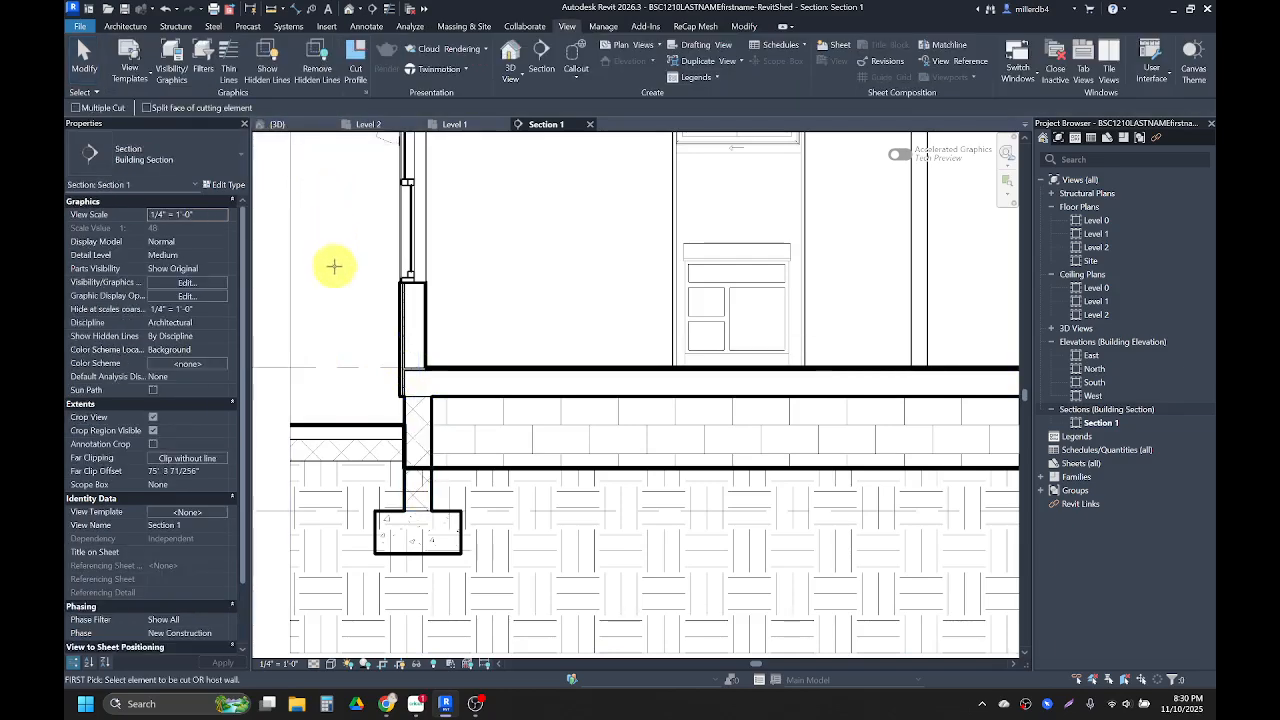
pyautogui.click(368, 427)
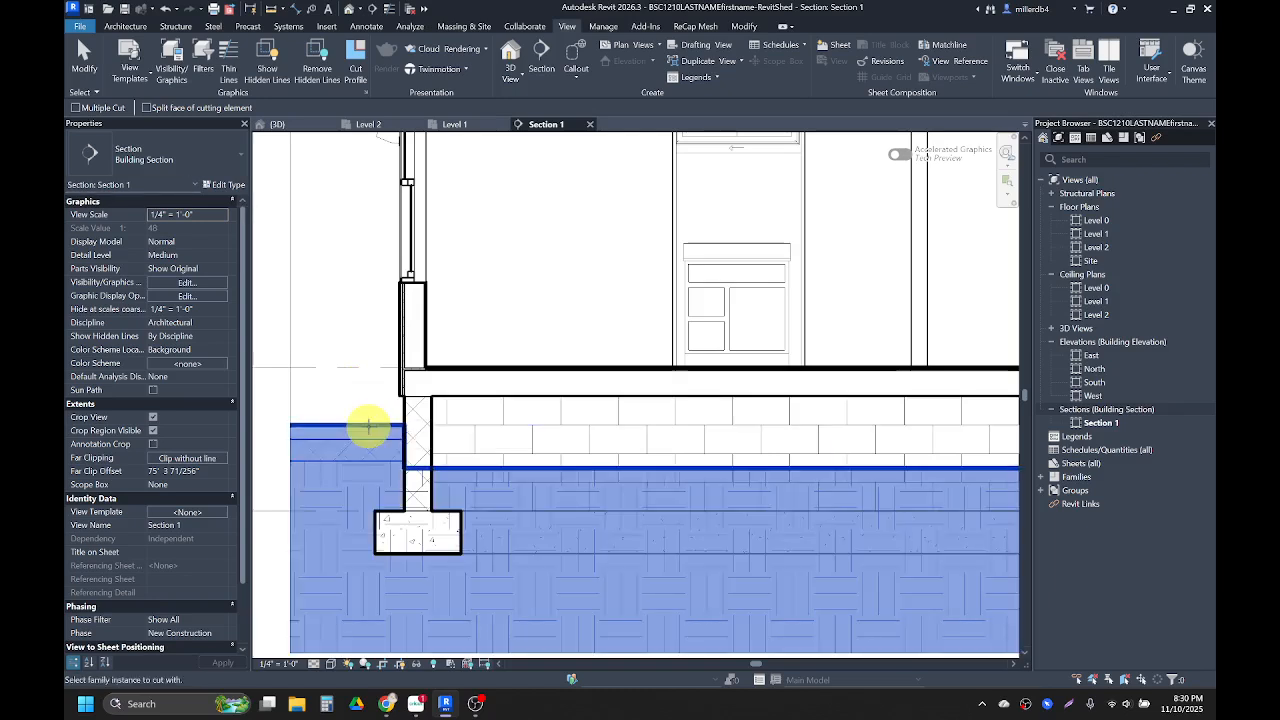
pyautogui.click(430, 437)
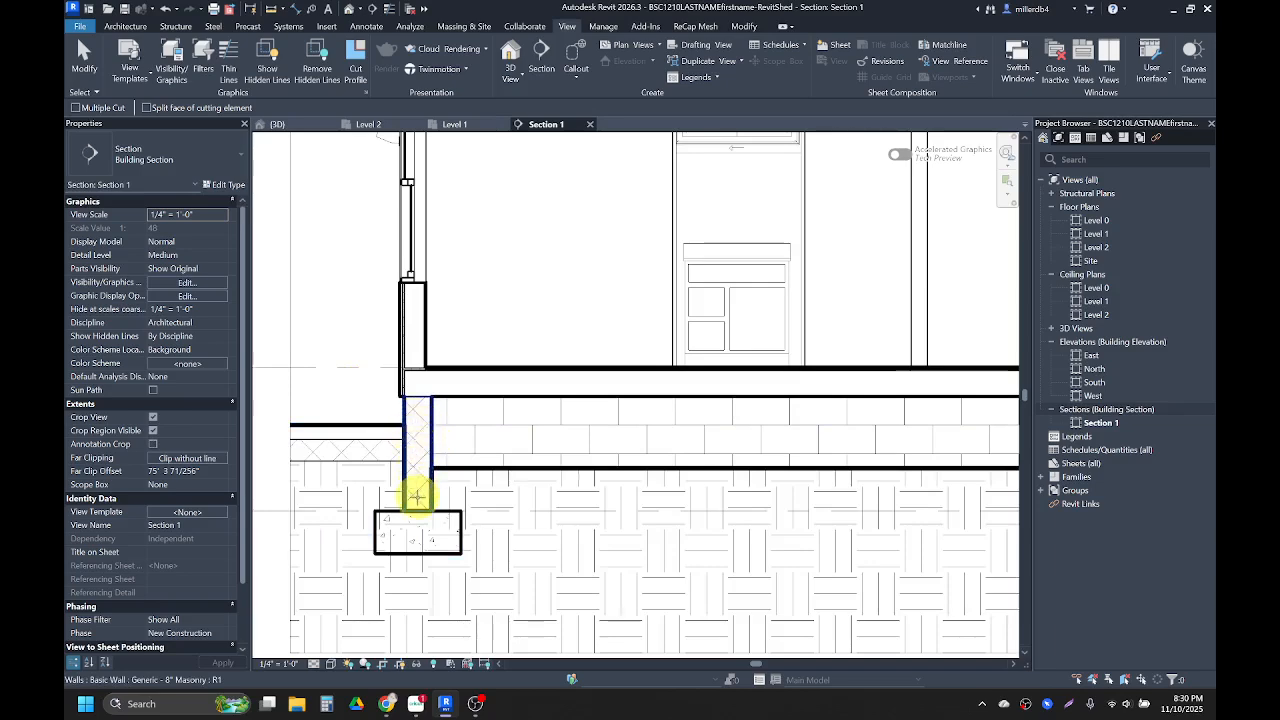
pyautogui.click(367, 424)
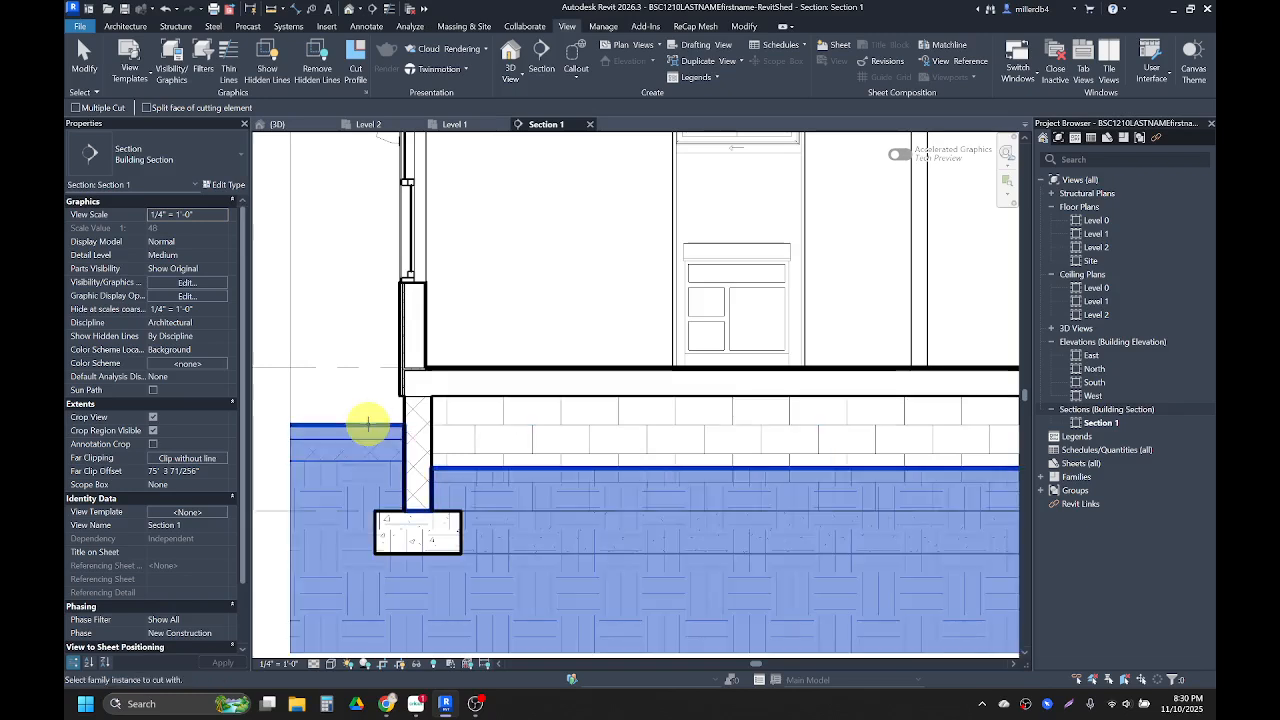
pyautogui.click(389, 515)
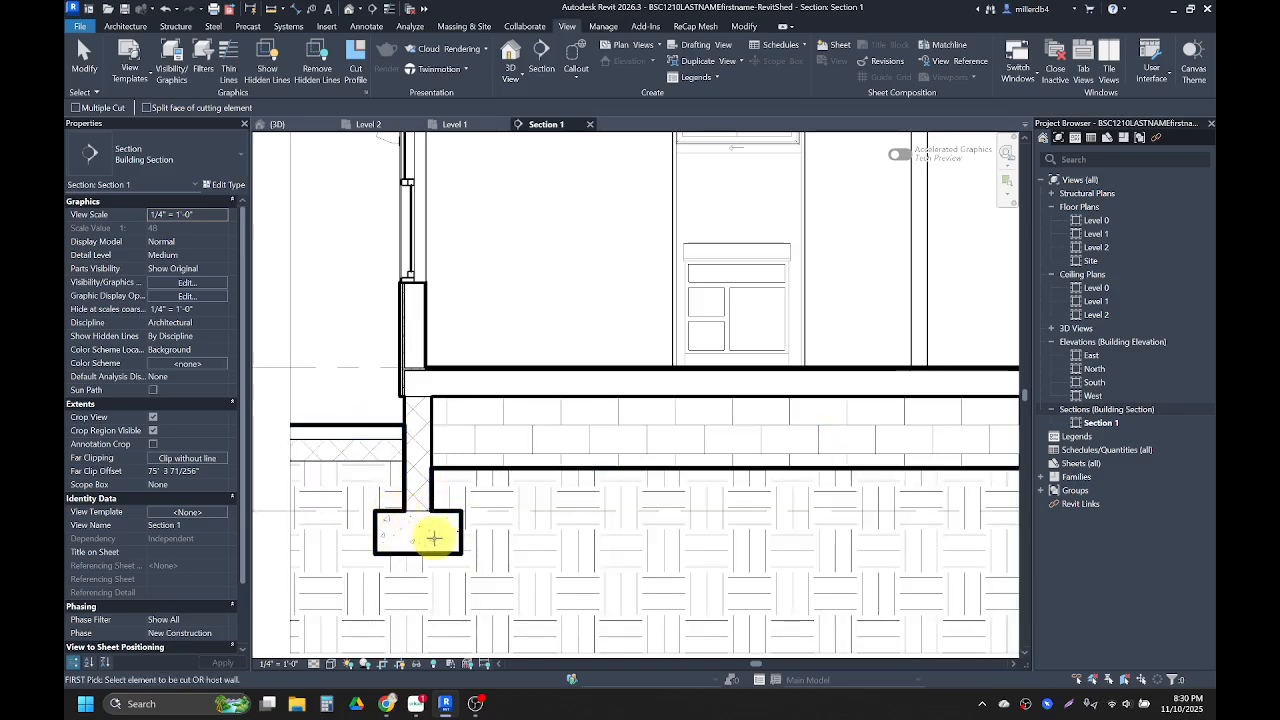
# Cut the grassland toposolid with the right concrete footing and the masonry foundation wall above it.
pyautogui.scroll(-2, 409, 529)
pyautogui.moveTo(554, 546); pyautogui.dragTo(258, 527, button='middle')
pyautogui.moveTo(622, 525); pyautogui.dragTo(388, 528, button='middle')
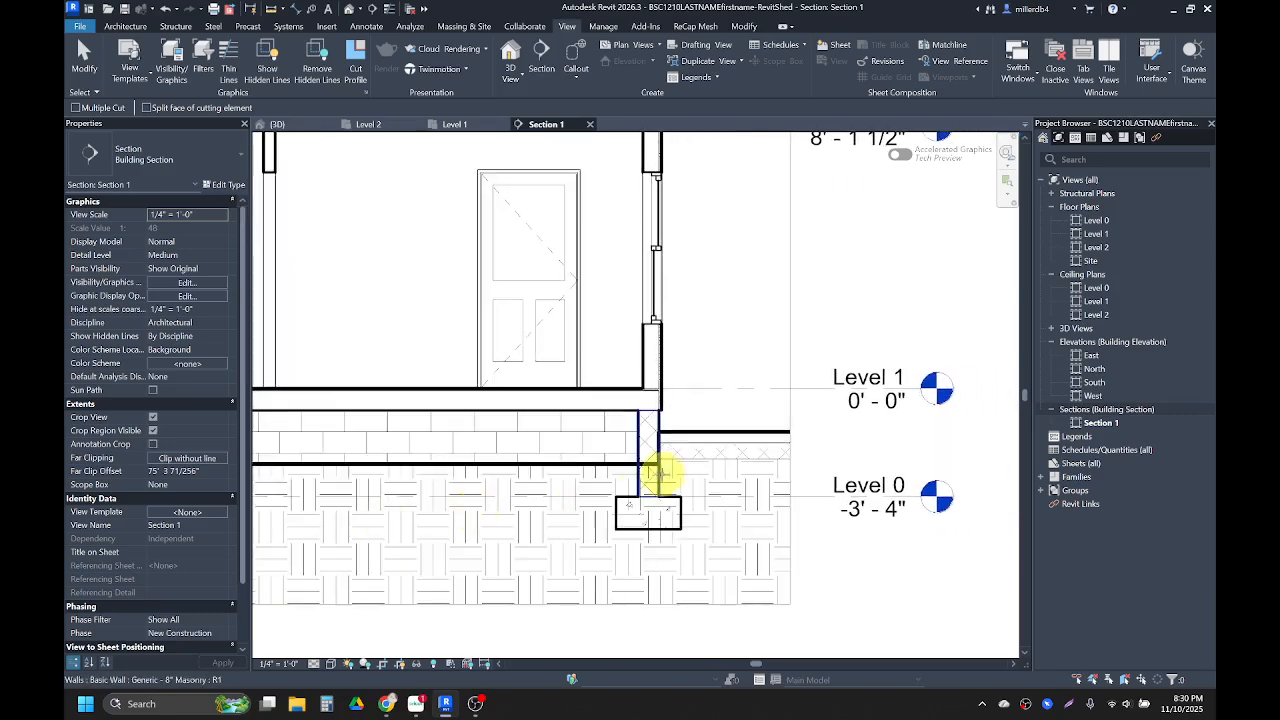
pyautogui.scroll(1, 677, 466)
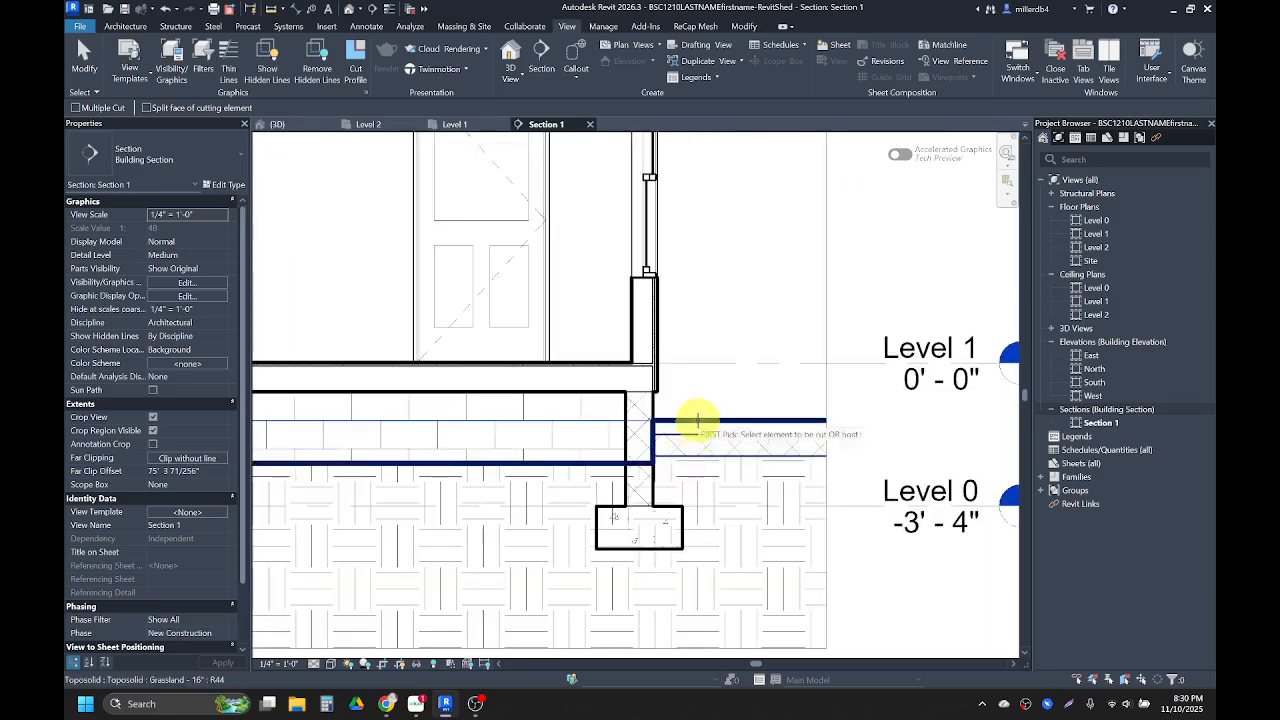
pyautogui.click(697, 421)
pyautogui.click(678, 518)
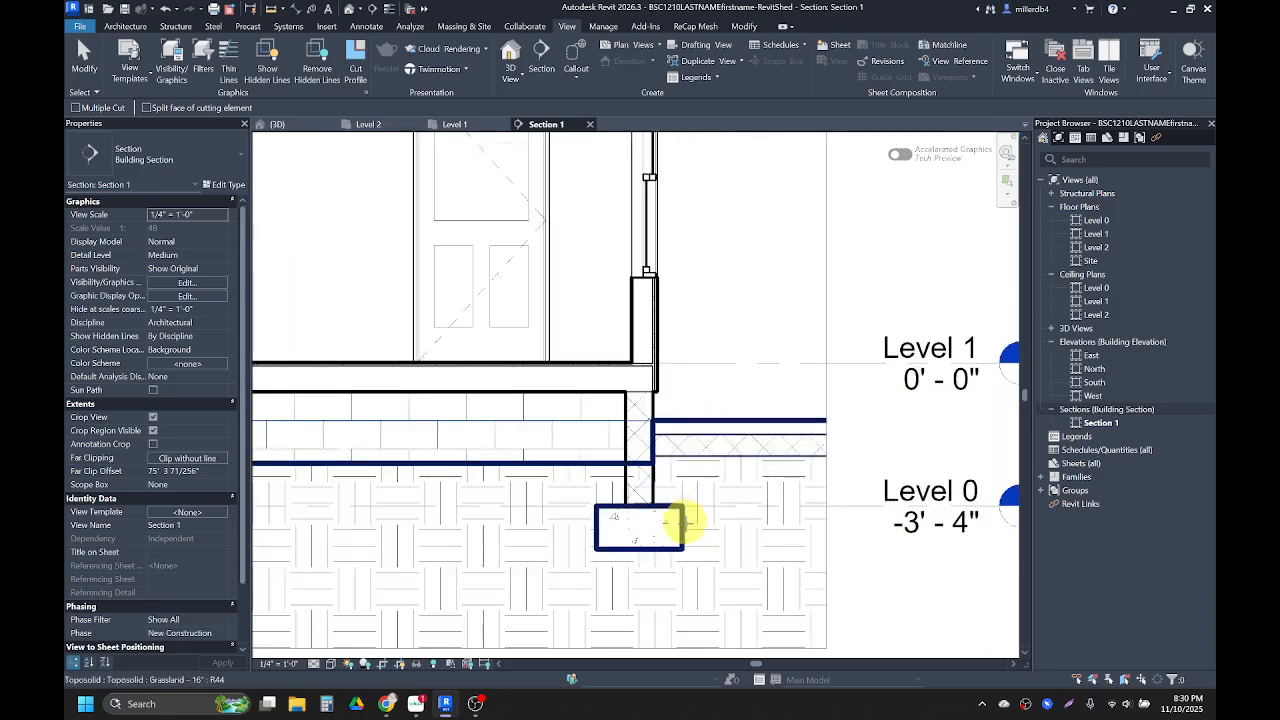
pyautogui.click(692, 421)
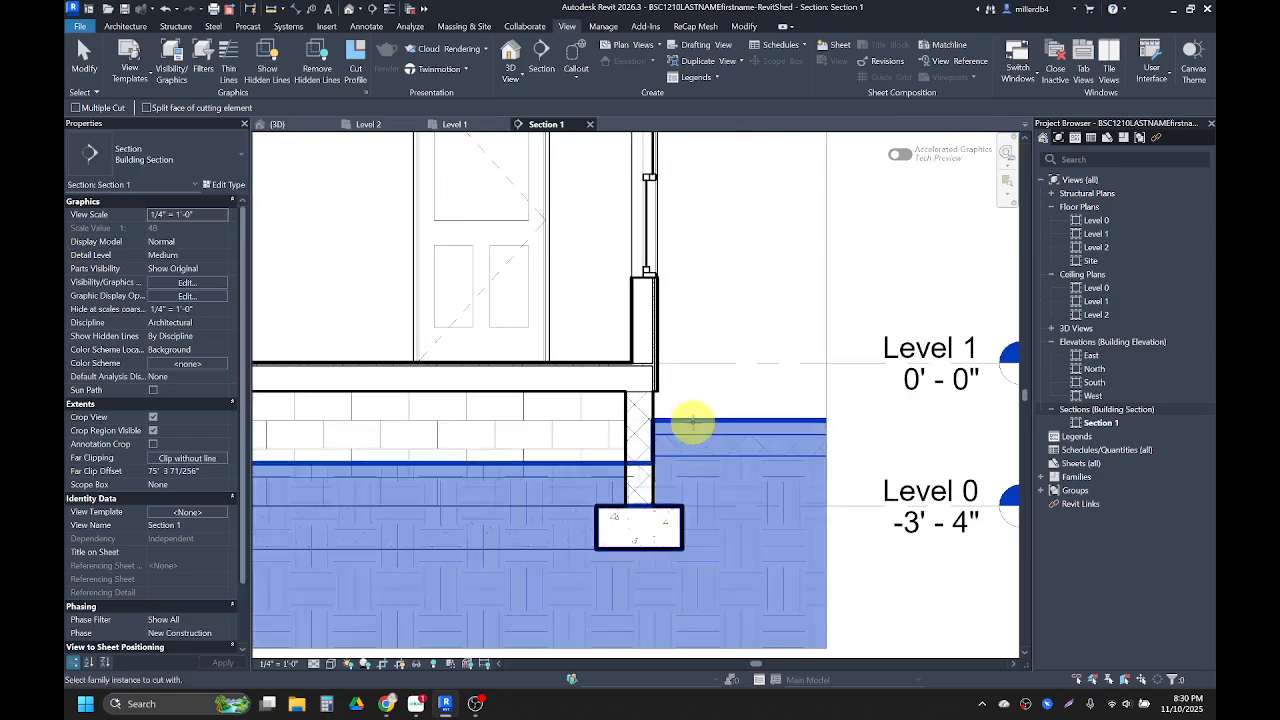
pyautogui.click(654, 405)
pyautogui.scroll(-3, 652, 412)
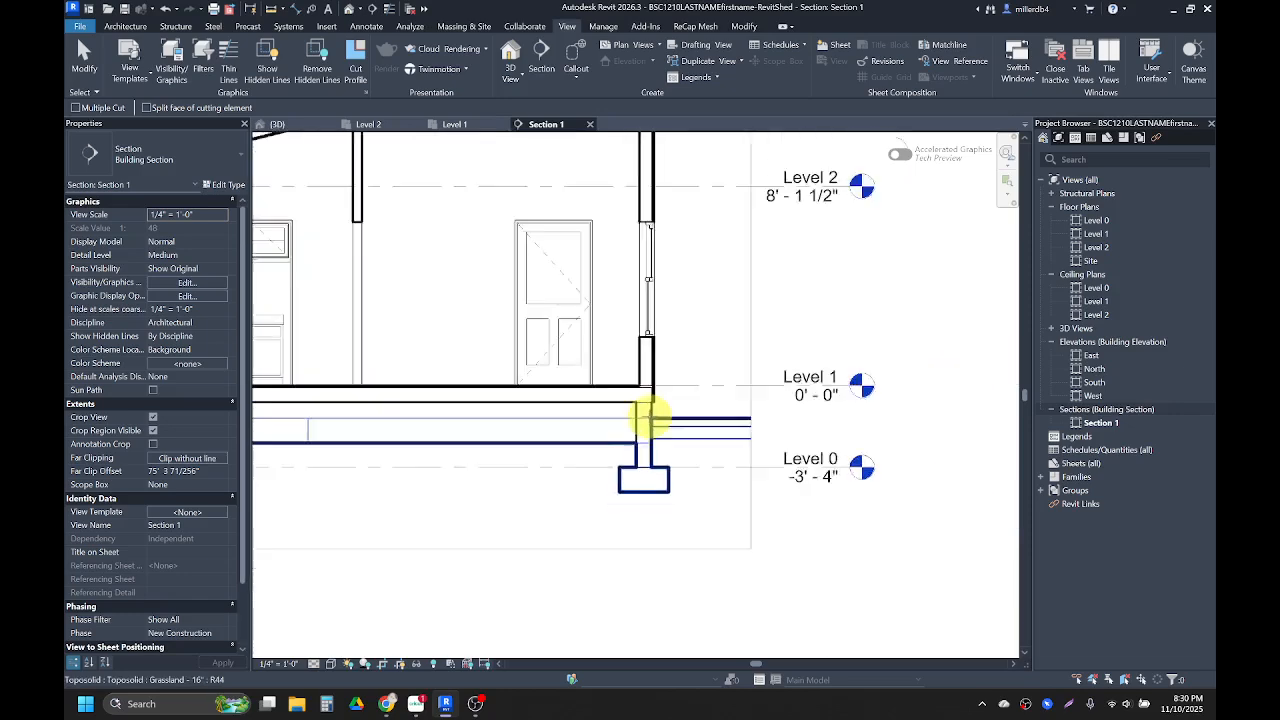
pyautogui.scroll(-2, 621, 470)
pyautogui.scroll(2, 440, 460)
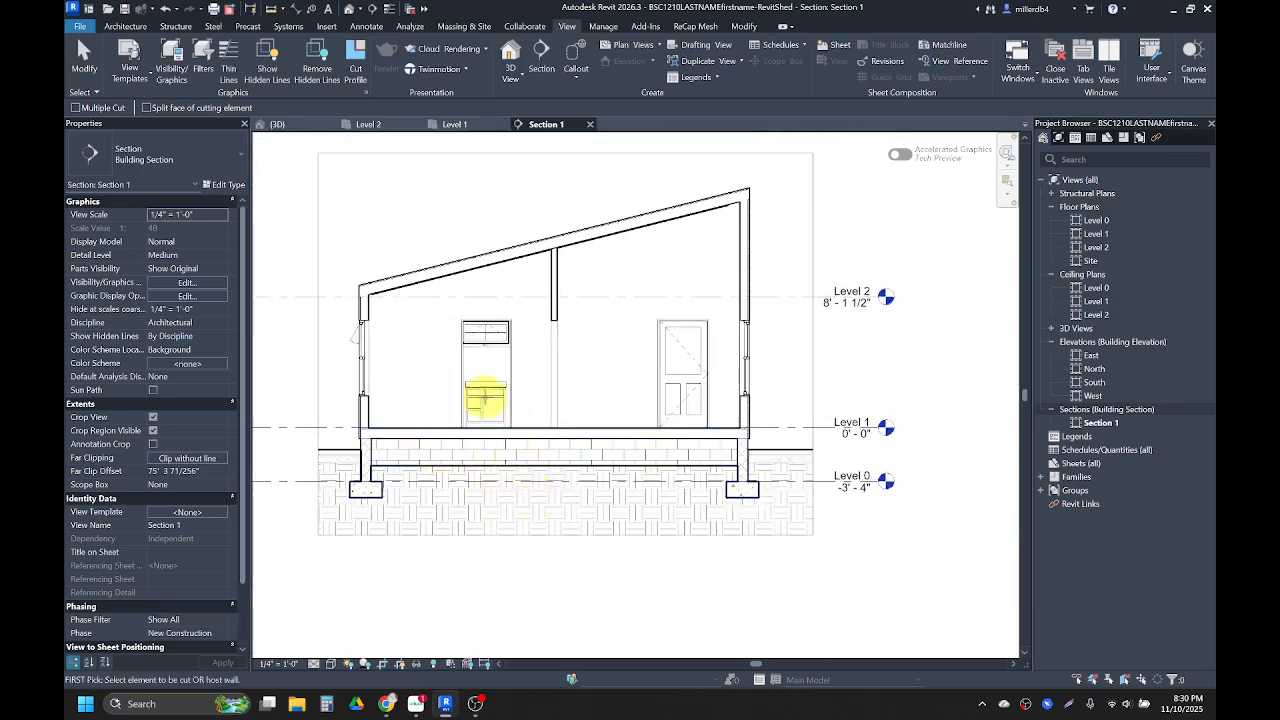
# Open the 3D view and orient it toward the exterior walls beside the covered porch.
pyautogui.click(350, 10)
pyautogui.keyDown('shift'); pyautogui.moveTo(694, 363); pyautogui.dragTo(537, 401, button='middle'); pyautogui.keyUp('shift')
pyautogui.scroll(-2, 400, 442)
pyautogui.moveTo(365, 482); pyautogui.dragTo(551, 342, button='middle')
pyautogui.scroll(4, 551, 342)
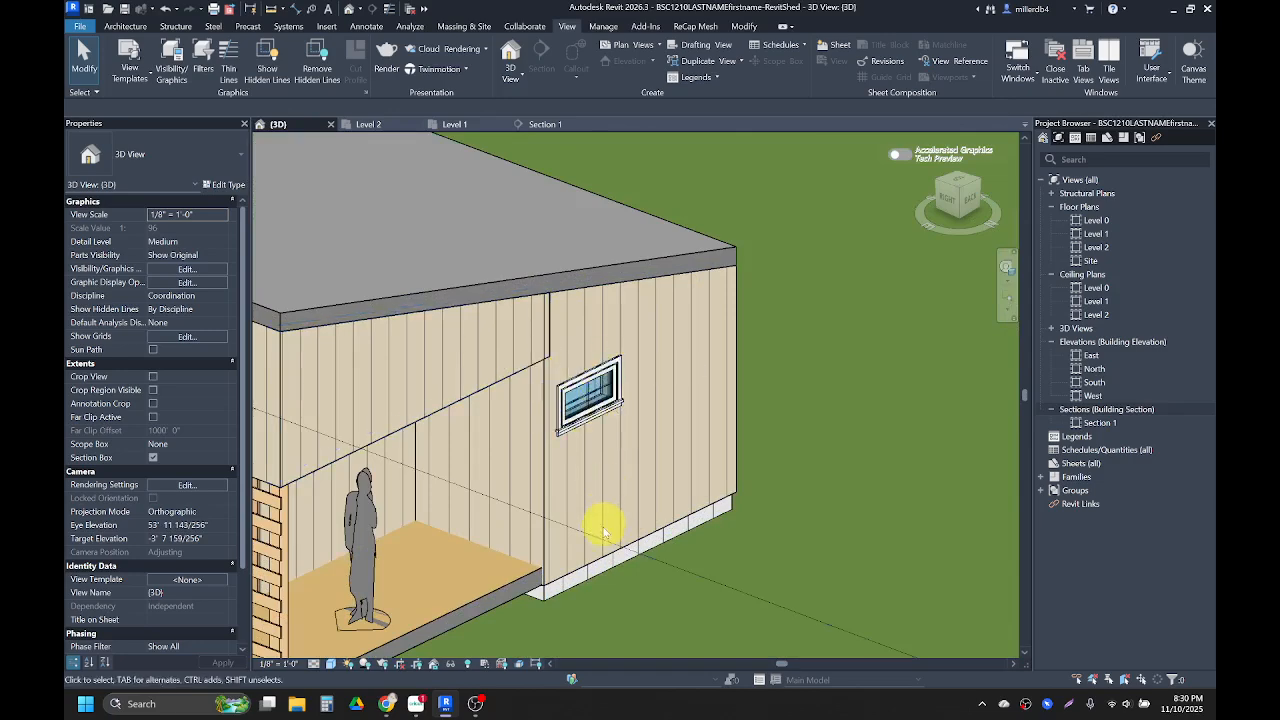
# Join the bathroom's windowed exterior wall to the upper wall spanning over the porch.
pyautogui.press('j')
pyautogui.press('g')
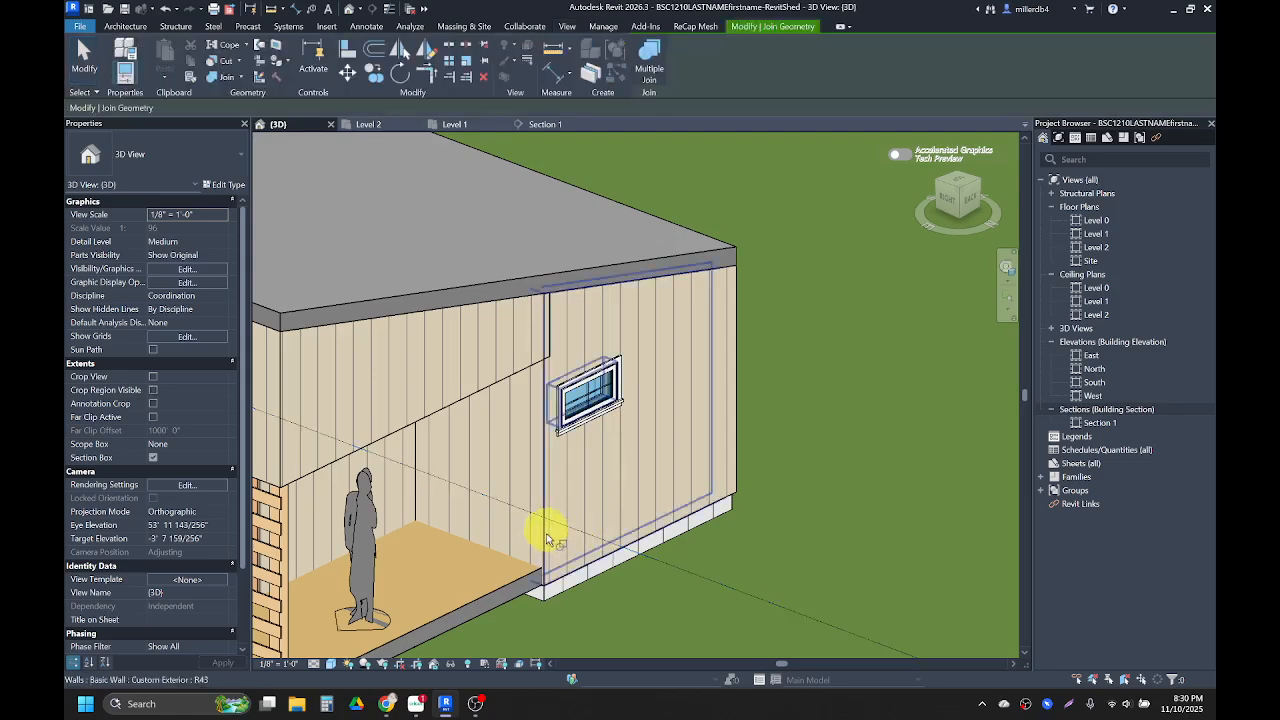
pyautogui.click(547, 536)
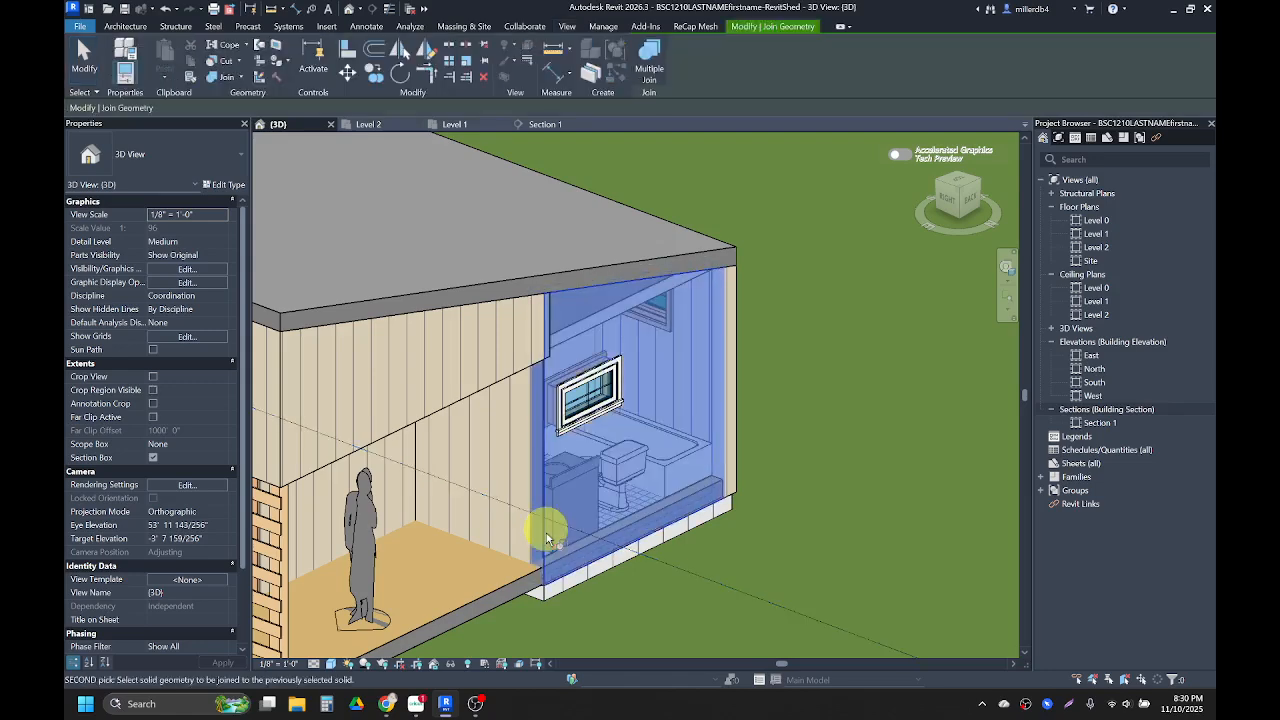
pyautogui.click(490, 396)
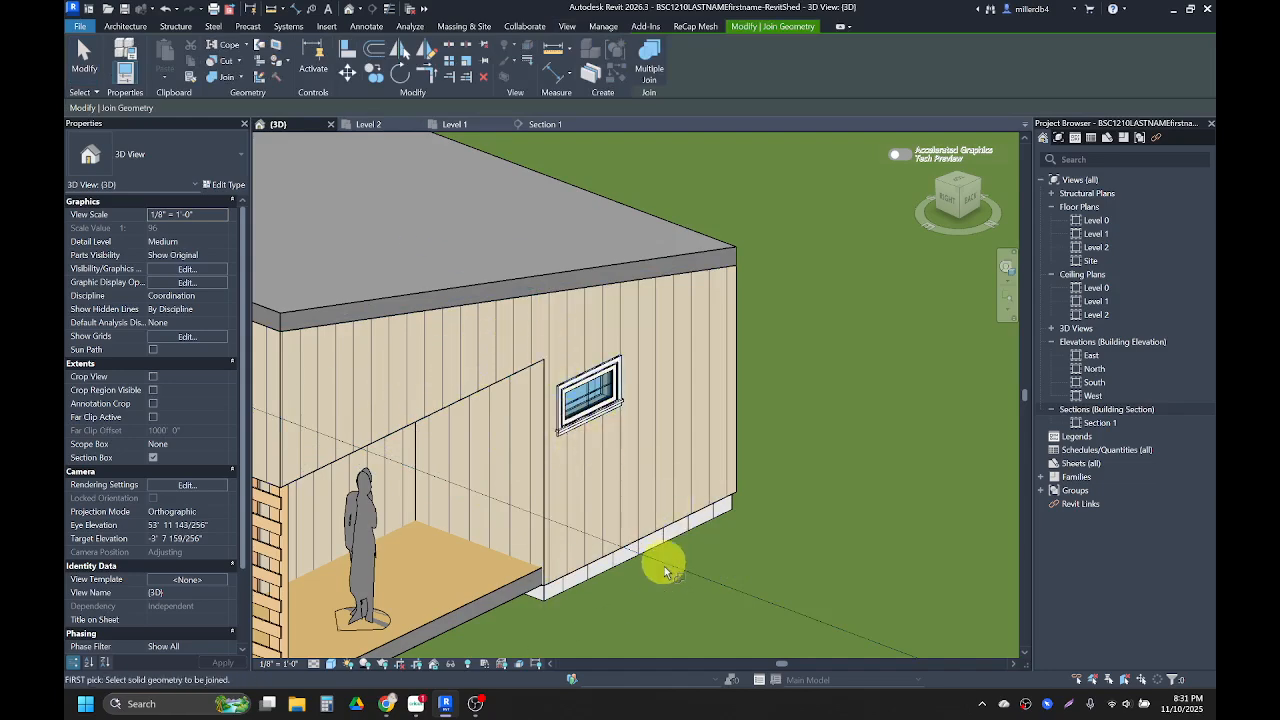
pyautogui.press('Escape')
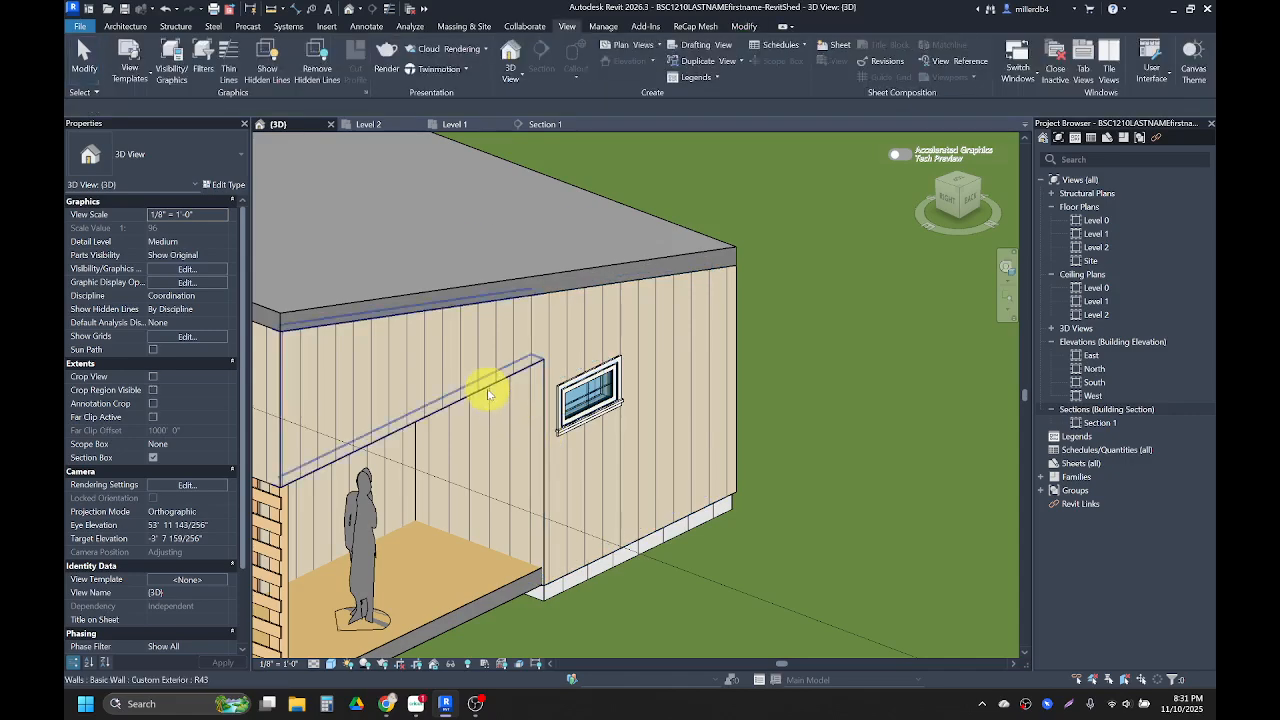
# Delete the upper Custom Exterior wall spanning over the porch.
pyautogui.click(486, 386)
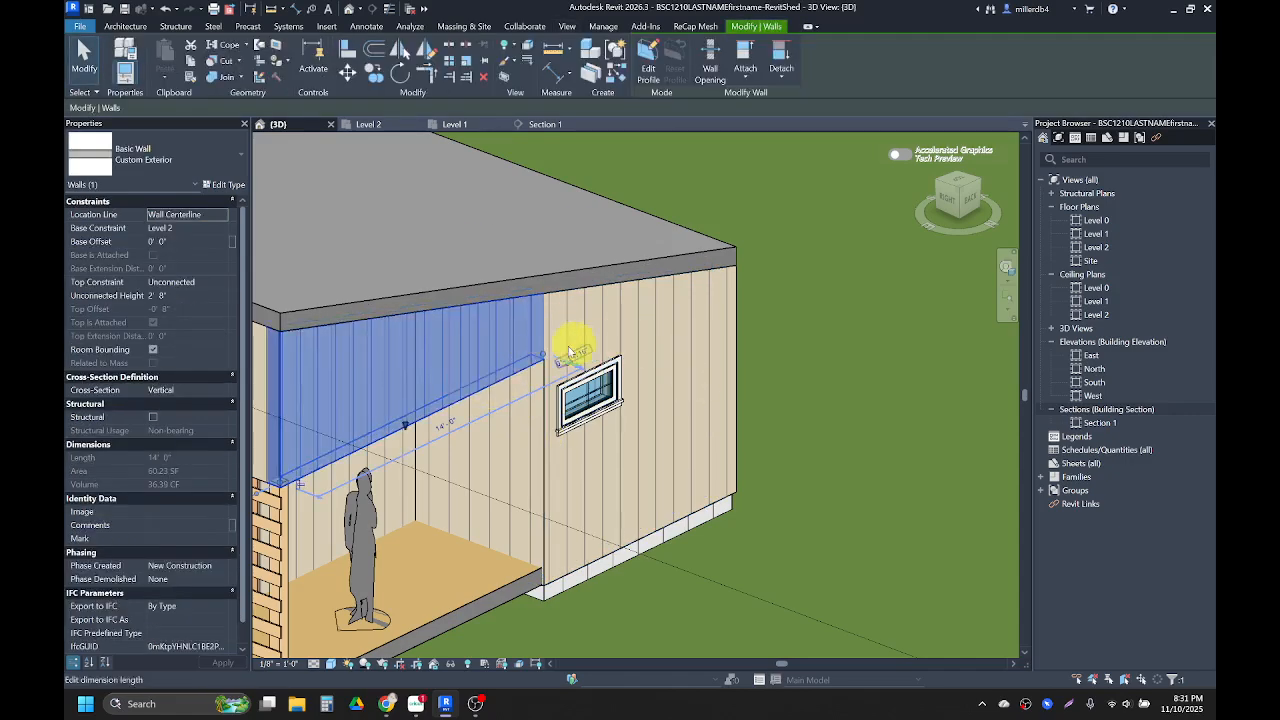
pyautogui.press('Escape')
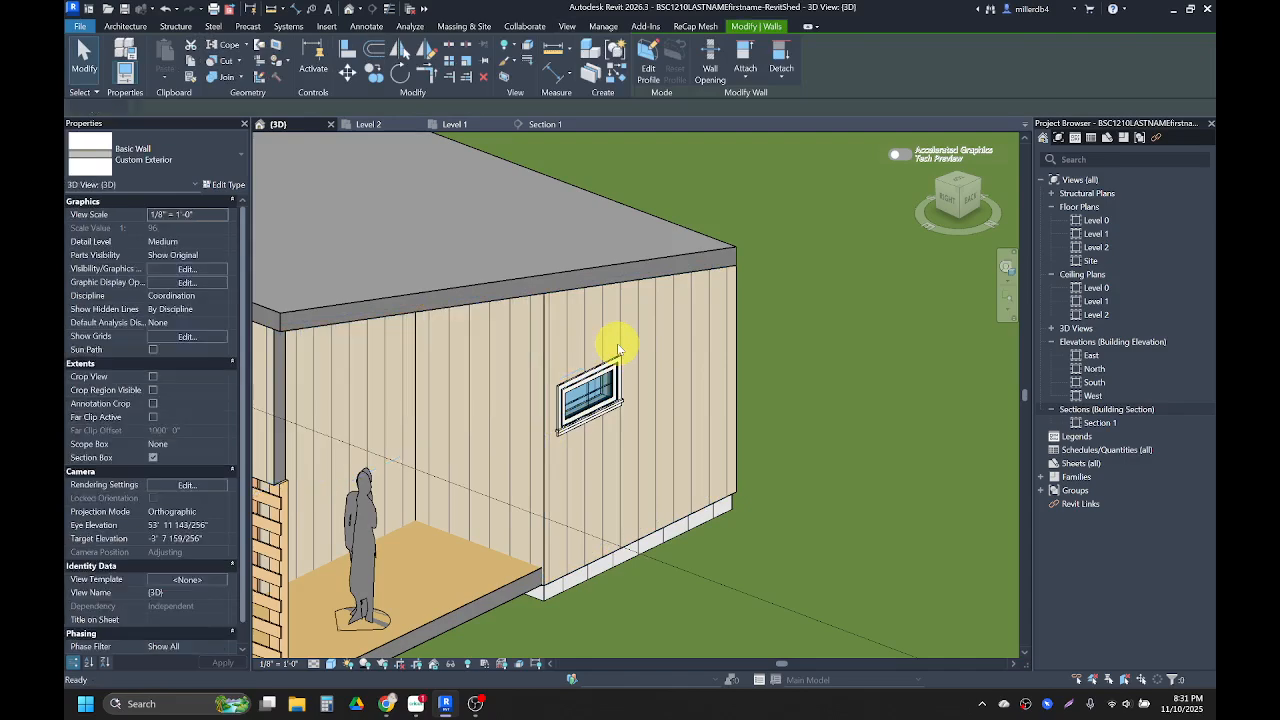
# Start editing the windowed bathroom wall's profile from the back and delete the horizontal line along the top of its sketch.
pyautogui.click(612, 534)
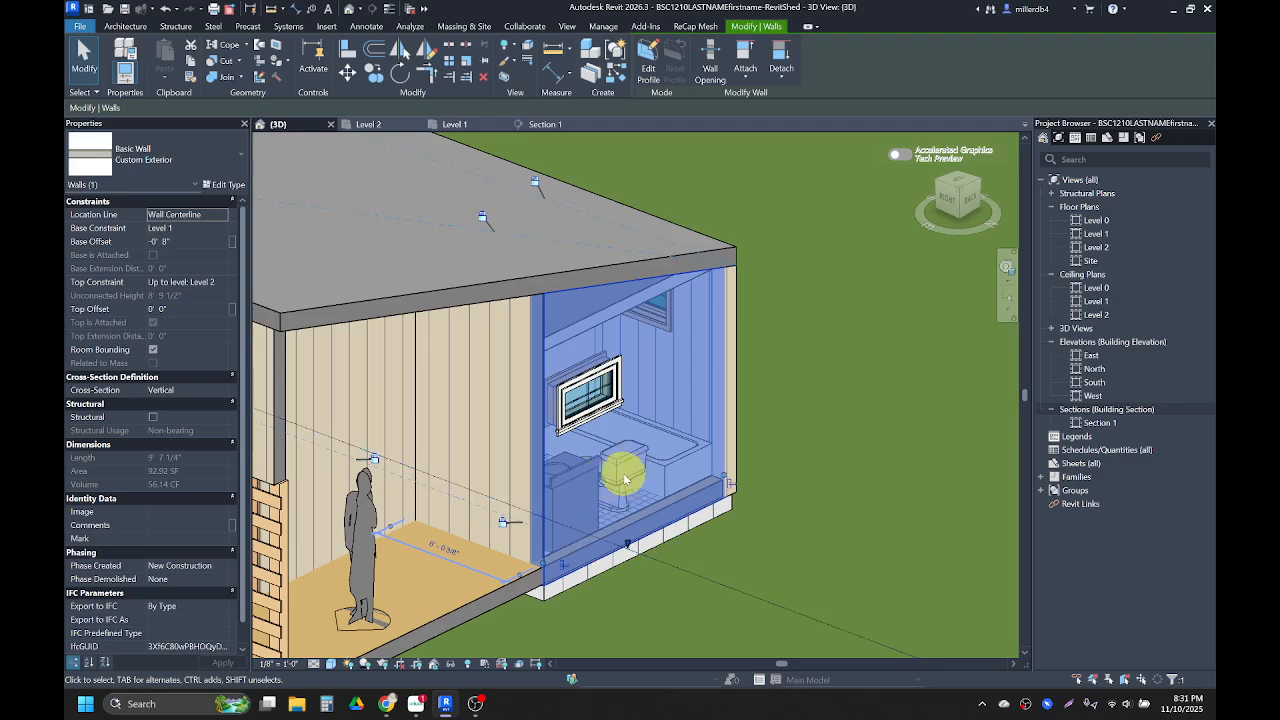
pyautogui.click(650, 55)
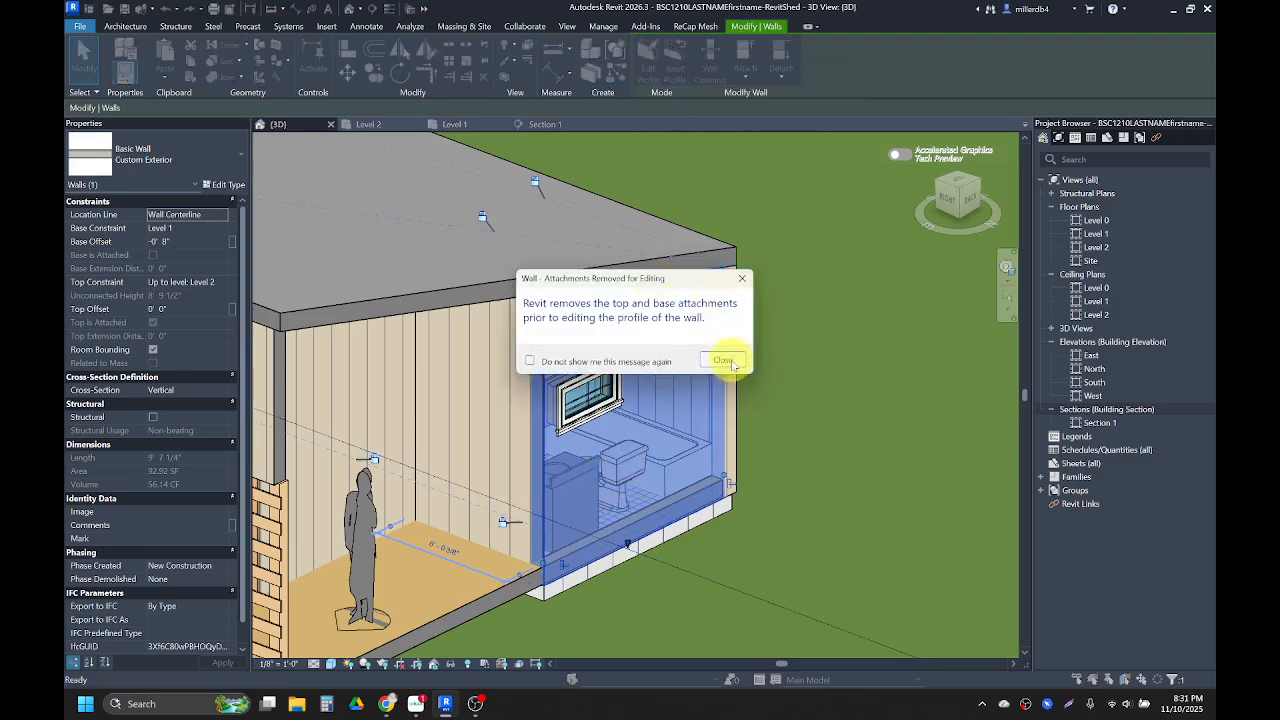
pyautogui.click(724, 362)
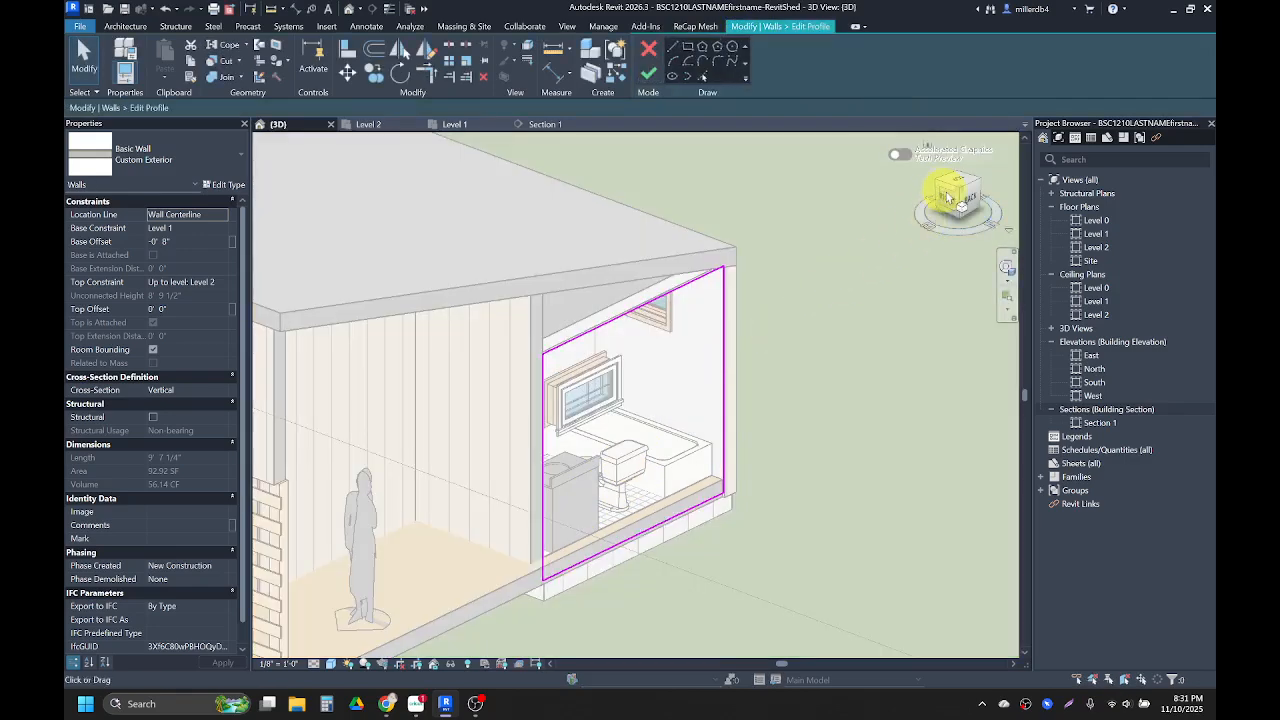
pyautogui.click(972, 204)
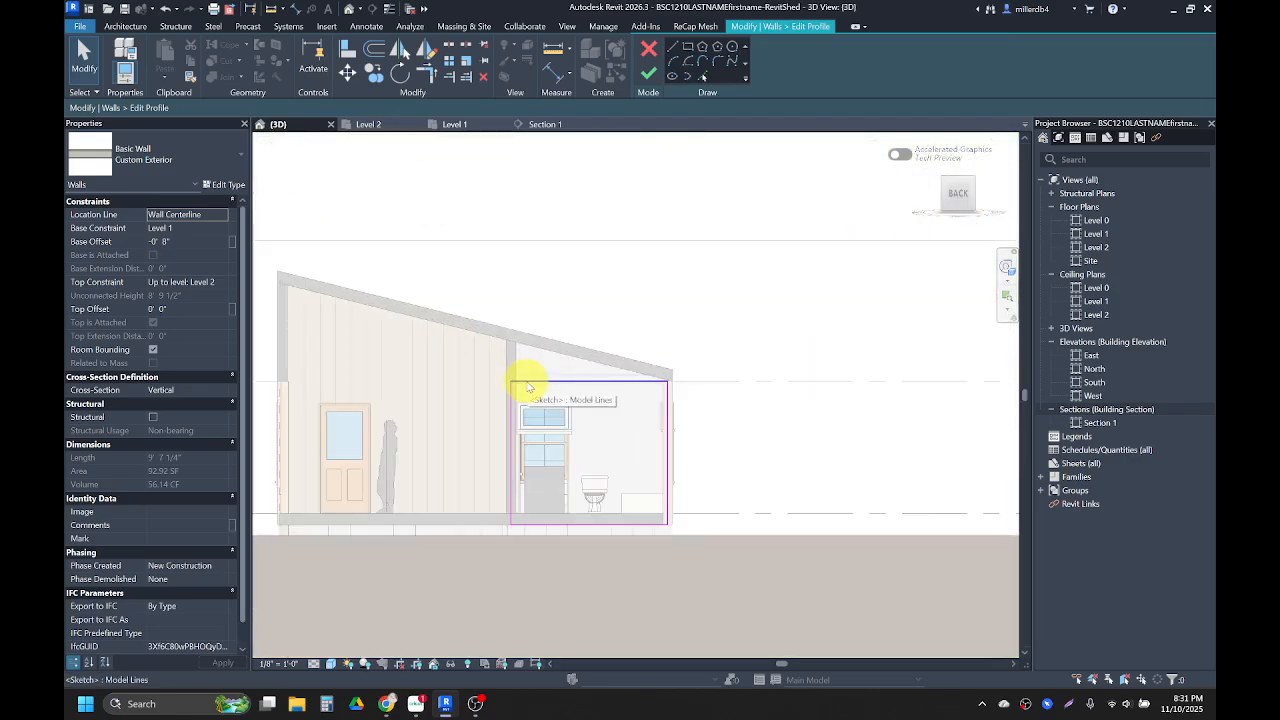
pyautogui.click(528, 382)
pyautogui.press('Escape')
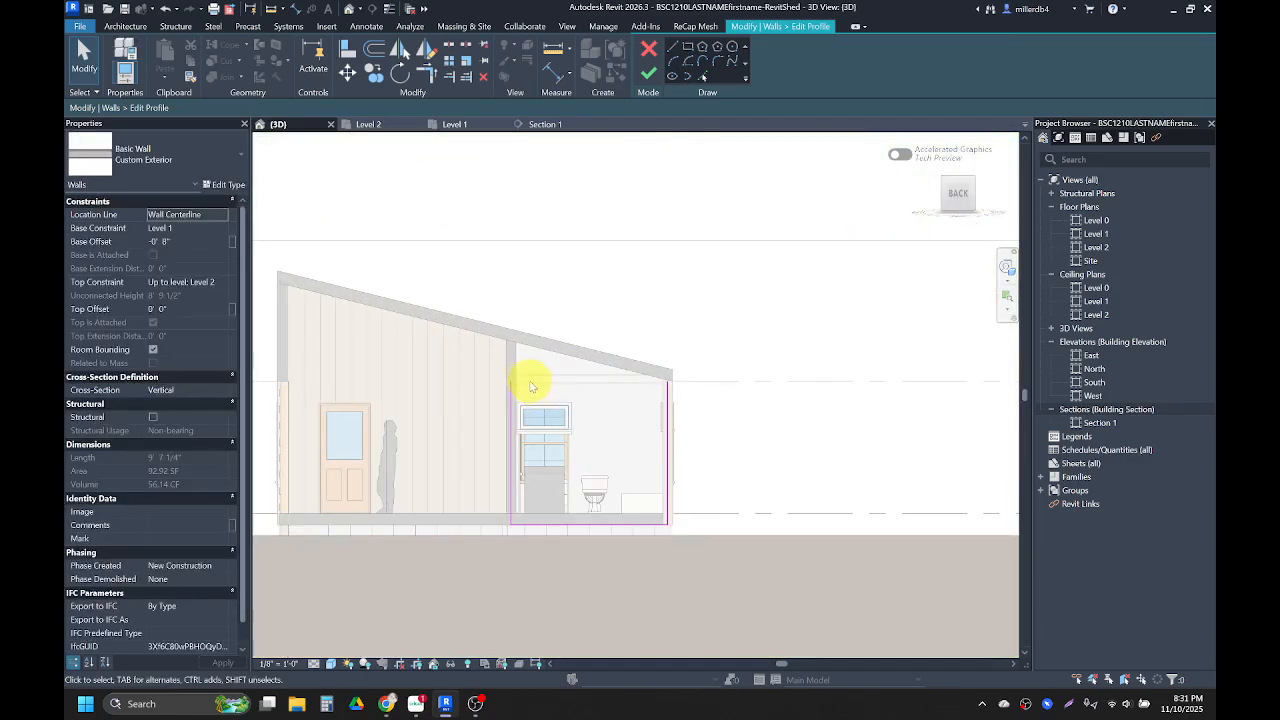
# Extend the wall profile with a short vertical line to the roof's underside and a sloped line along it to the porch's outer edge.
pyautogui.click(673, 48)
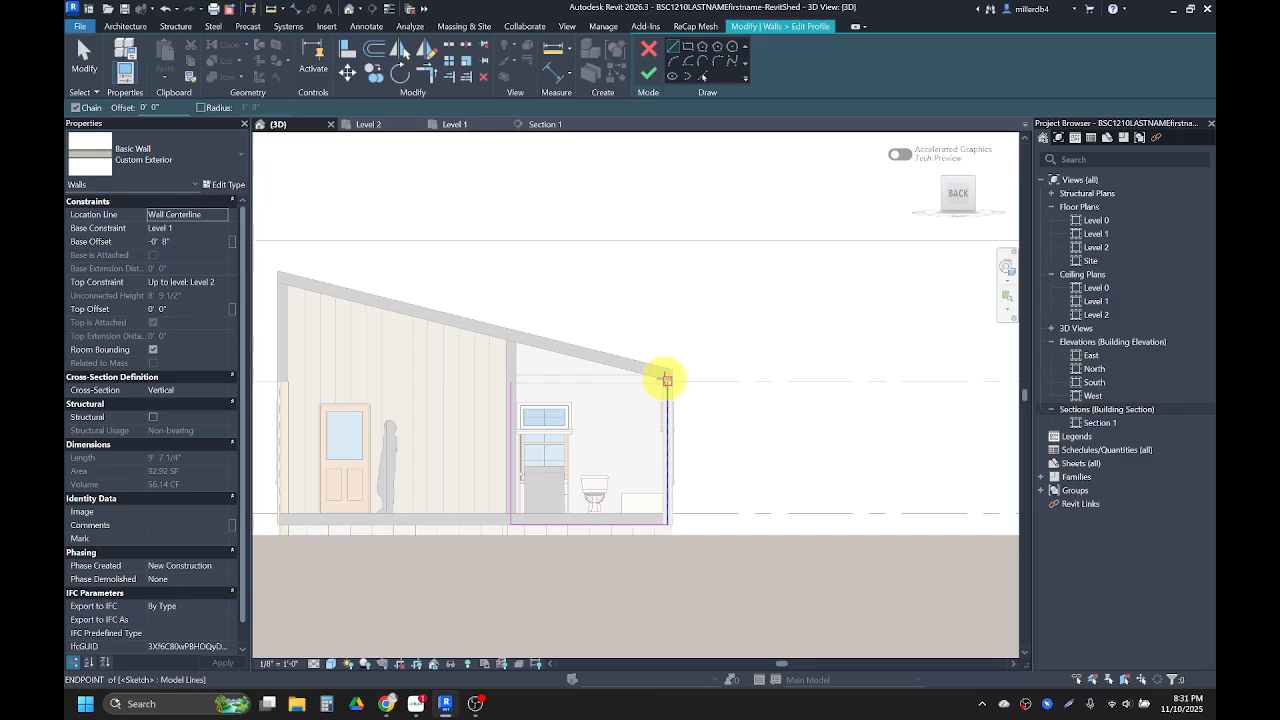
pyautogui.scroll(5, 667, 379)
pyautogui.click(667, 378)
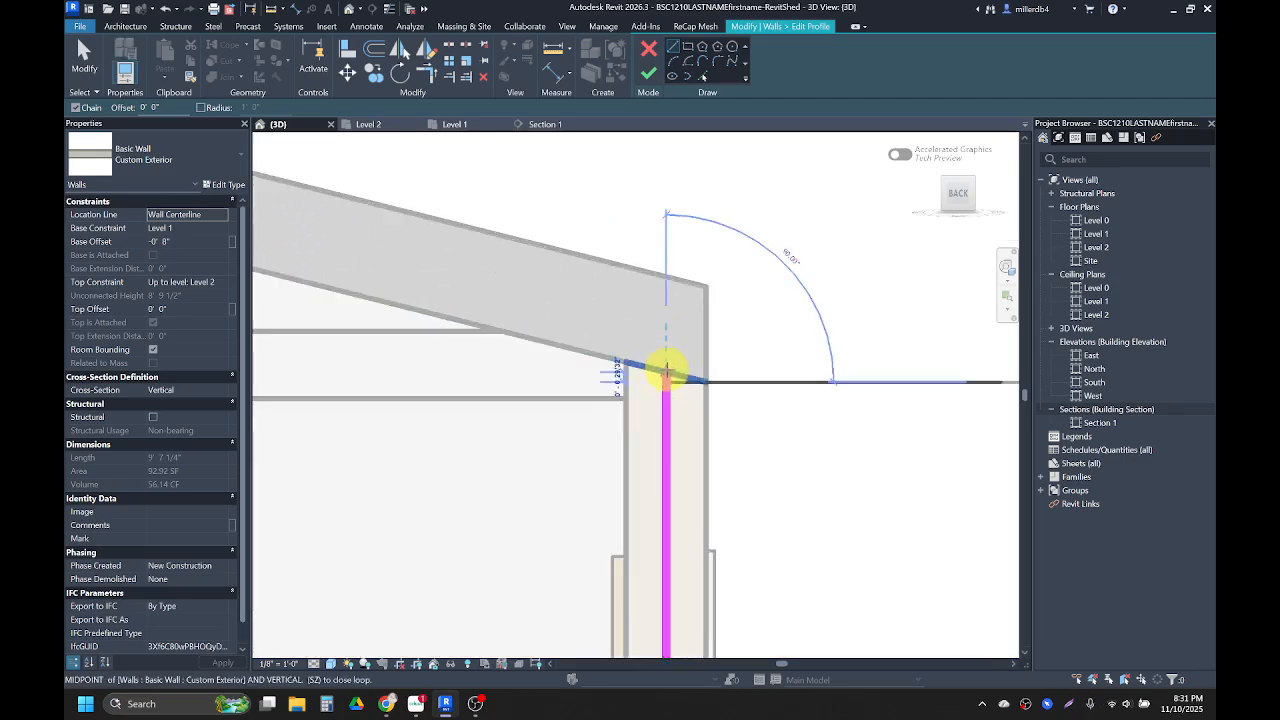
pyautogui.click(666, 371)
pyautogui.scroll(-5, 600, 345)
pyautogui.moveTo(498, 318); pyautogui.dragTo(896, 413, button='middle')
pyautogui.moveTo(422, 295); pyautogui.dragTo(537, 316, button='middle')
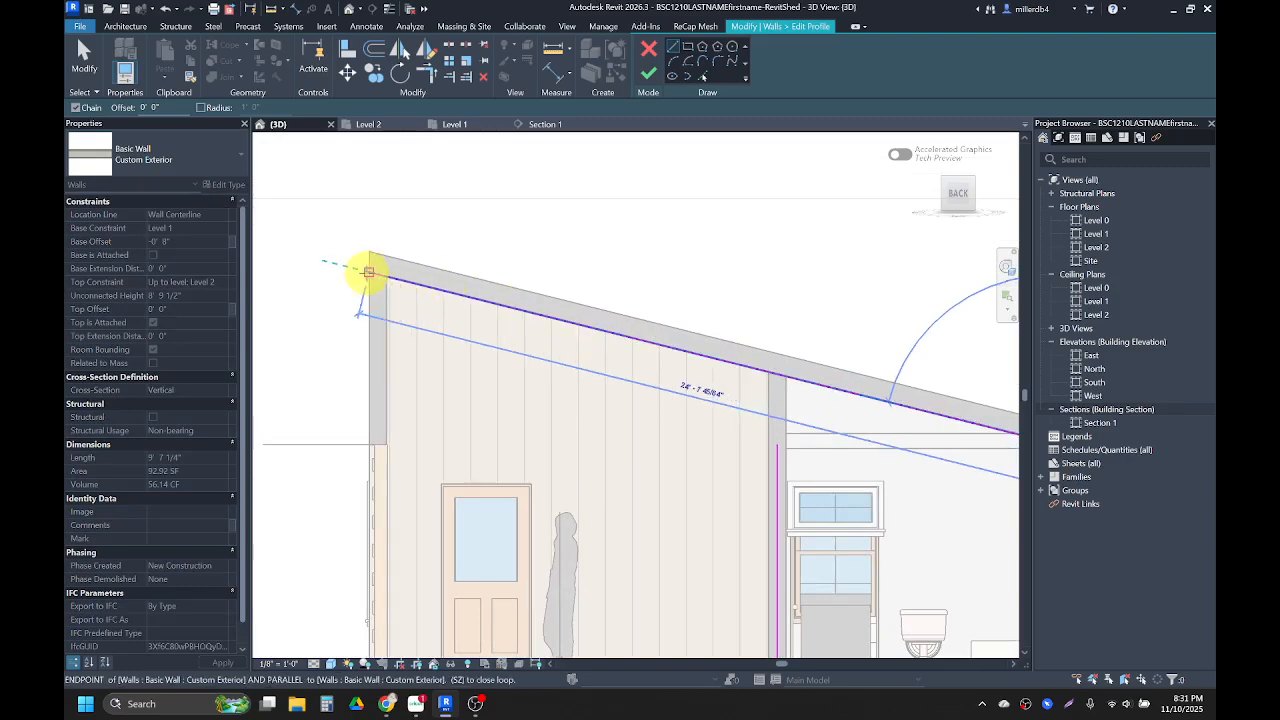
pyautogui.click(370, 271)
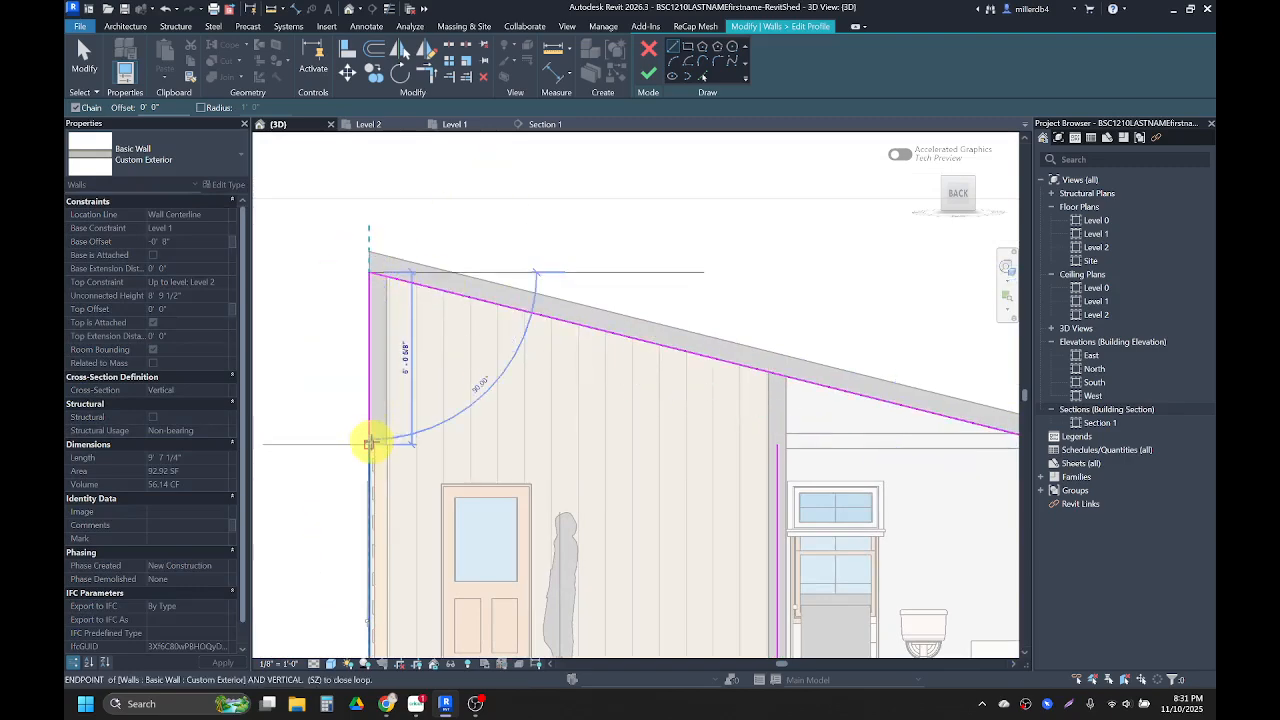
# Close the profile with lines down to Level 2 and across to the bathroom's porch-side edge, and finish it with the conflicting elements unjoined.
pyautogui.click(369, 444)
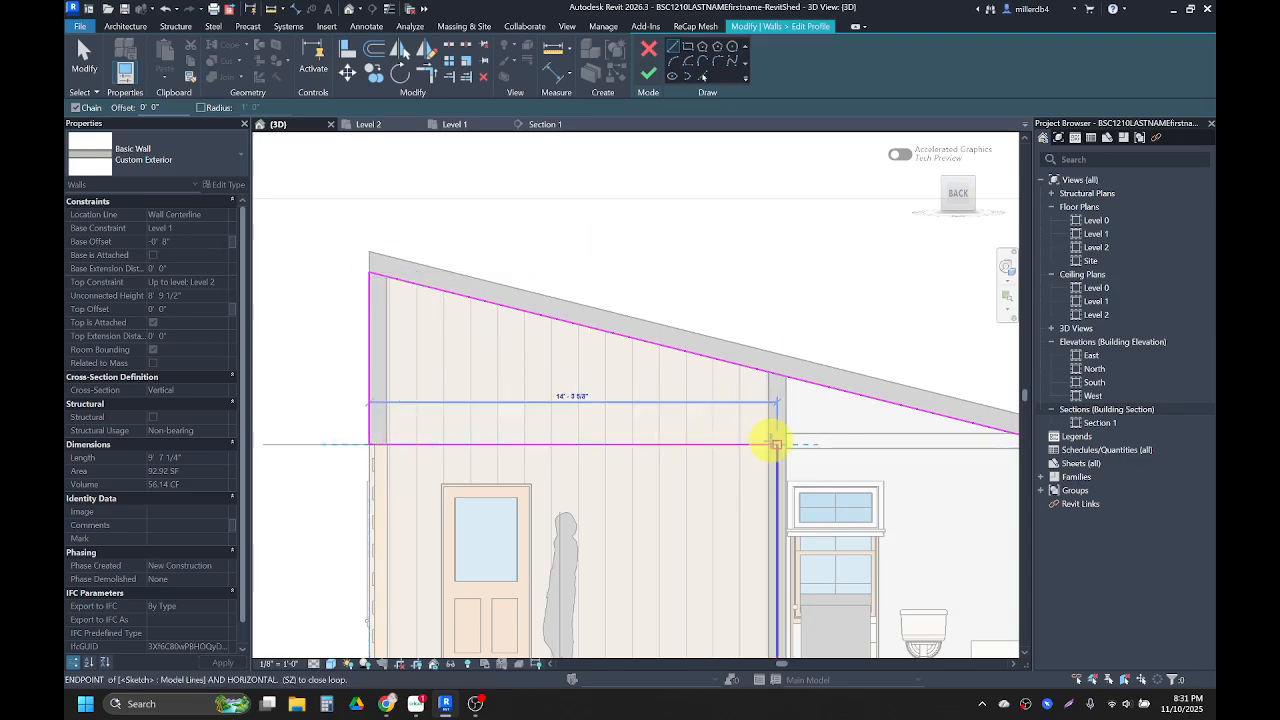
pyautogui.click(775, 443)
pyautogui.scroll(-2, 770, 438)
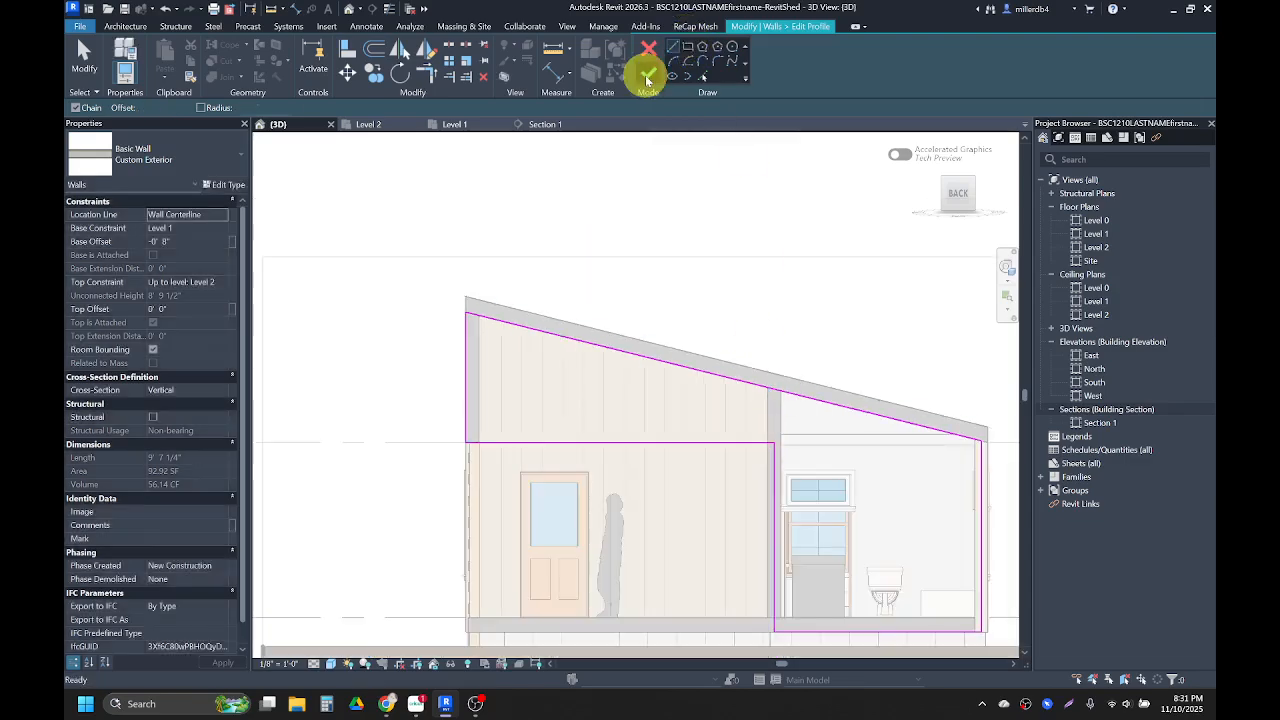
pyautogui.click(647, 77)
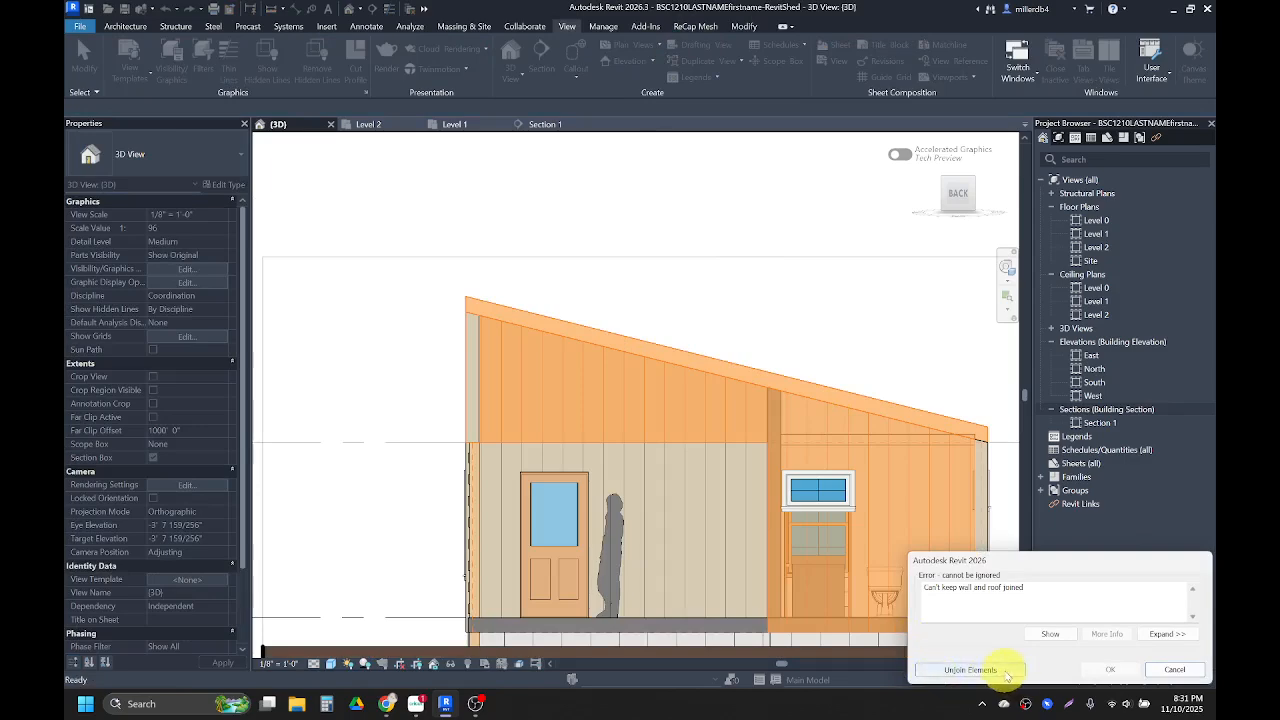
pyautogui.click(1005, 675)
pyautogui.scroll(-2, 408, 523)
pyautogui.click(445, 545)
pyautogui.keyDown('shift'); pyautogui.moveTo(445, 545); pyautogui.dragTo(656, 510, button='middle'); pyautogui.keyUp('shift')
pyautogui.press('j')
pyautogui.press('g')
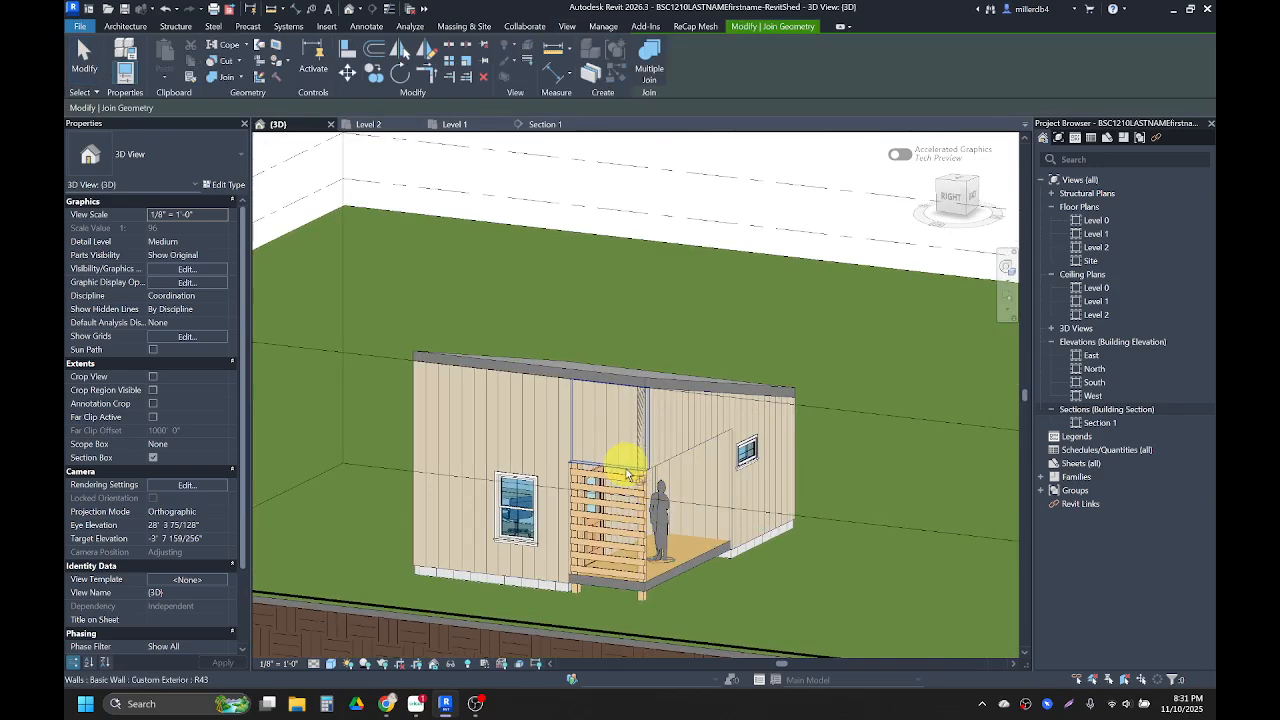
pyautogui.click(627, 472)
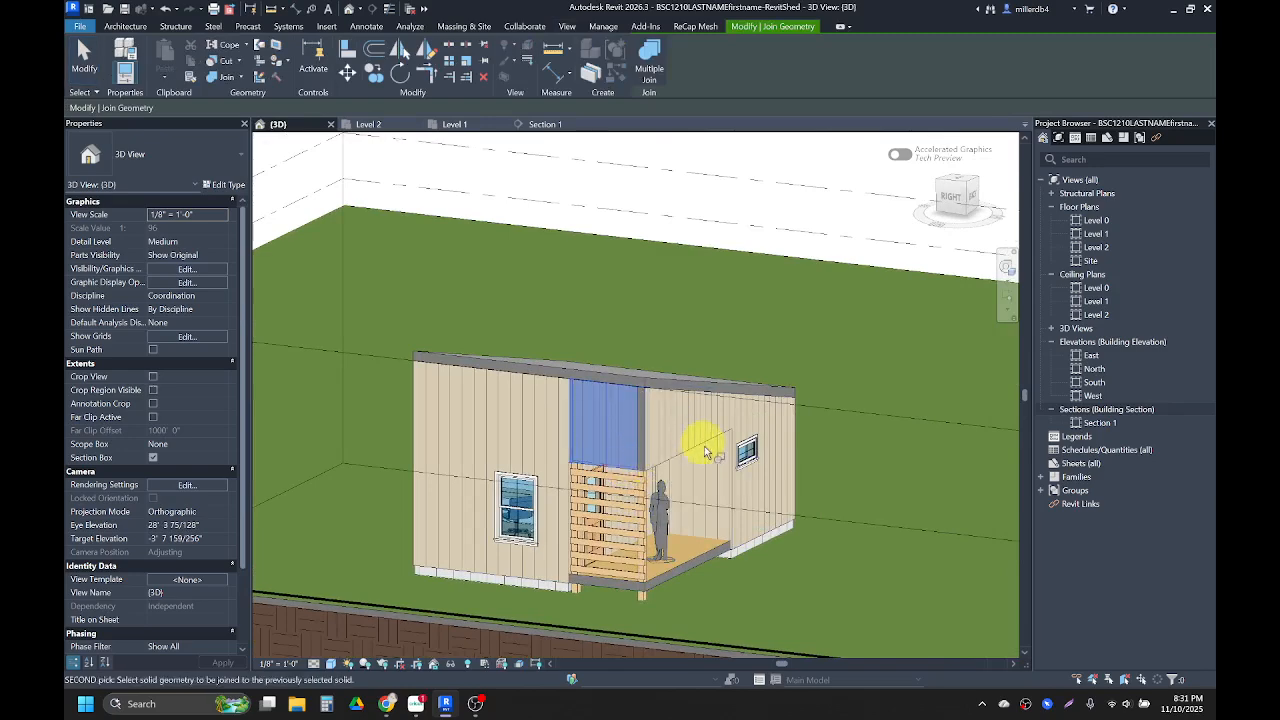
pyautogui.scroll(3, 655, 470)
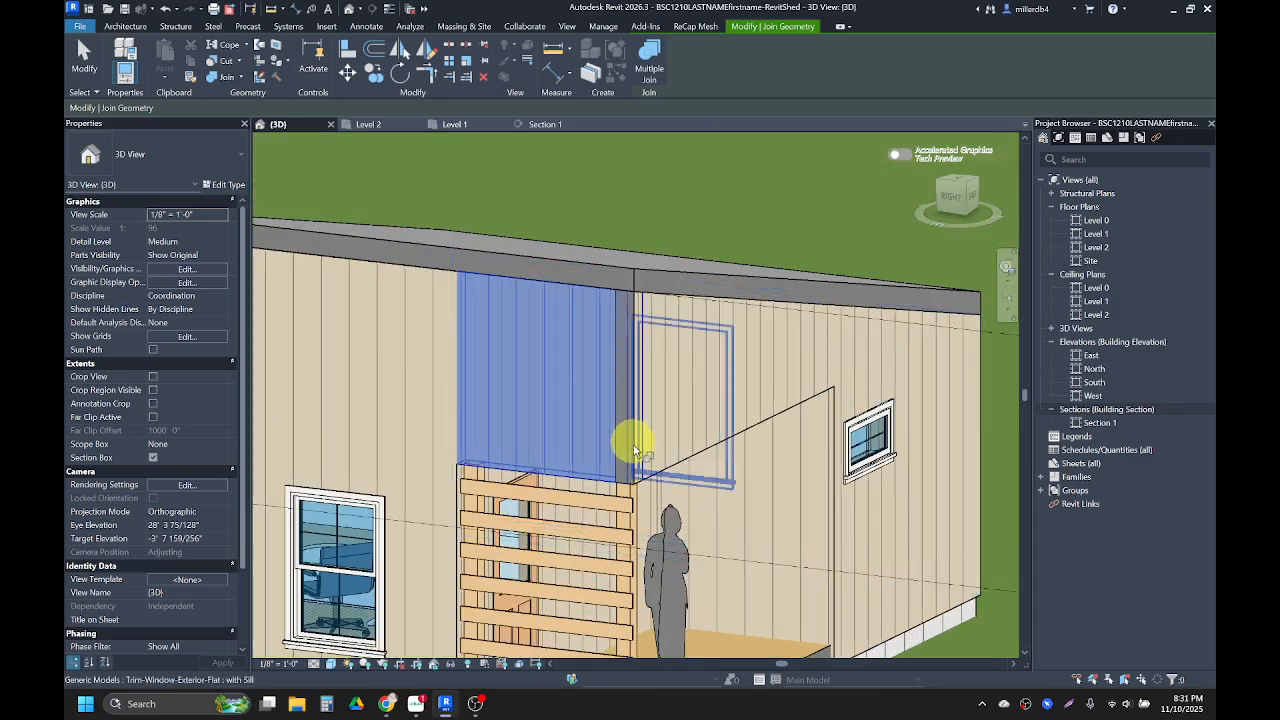
pyautogui.press('Escape')
# Inspect the extent of the reshaped Custom Exterior wall over the porch and view it from the back side.
pyautogui.click(650, 473)
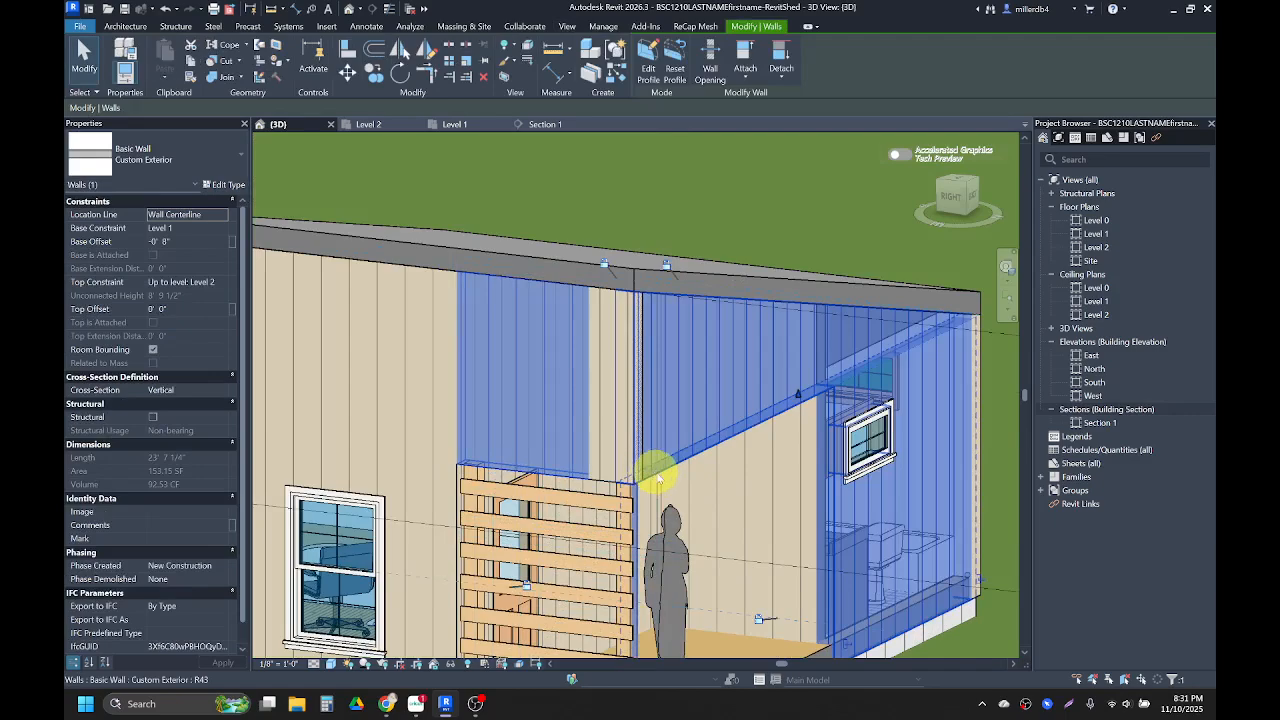
pyautogui.press('Escape')
pyautogui.scroll(-3, 725, 445)
pyautogui.keyDown('shift'); pyautogui.moveTo(697, 521); pyautogui.dragTo(557, 371, button='middle'); pyautogui.keyUp('shift')
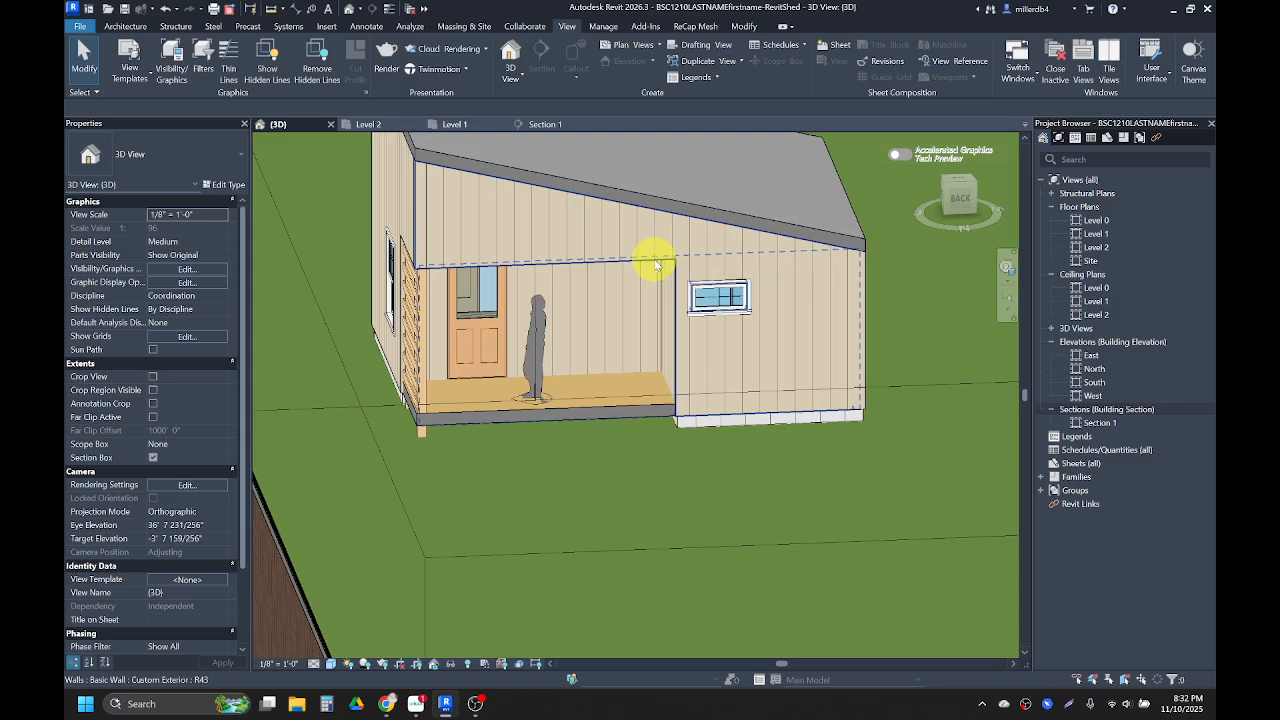
# Open the Level 1 floor plan.
pyautogui.doubleClick(1097, 234)
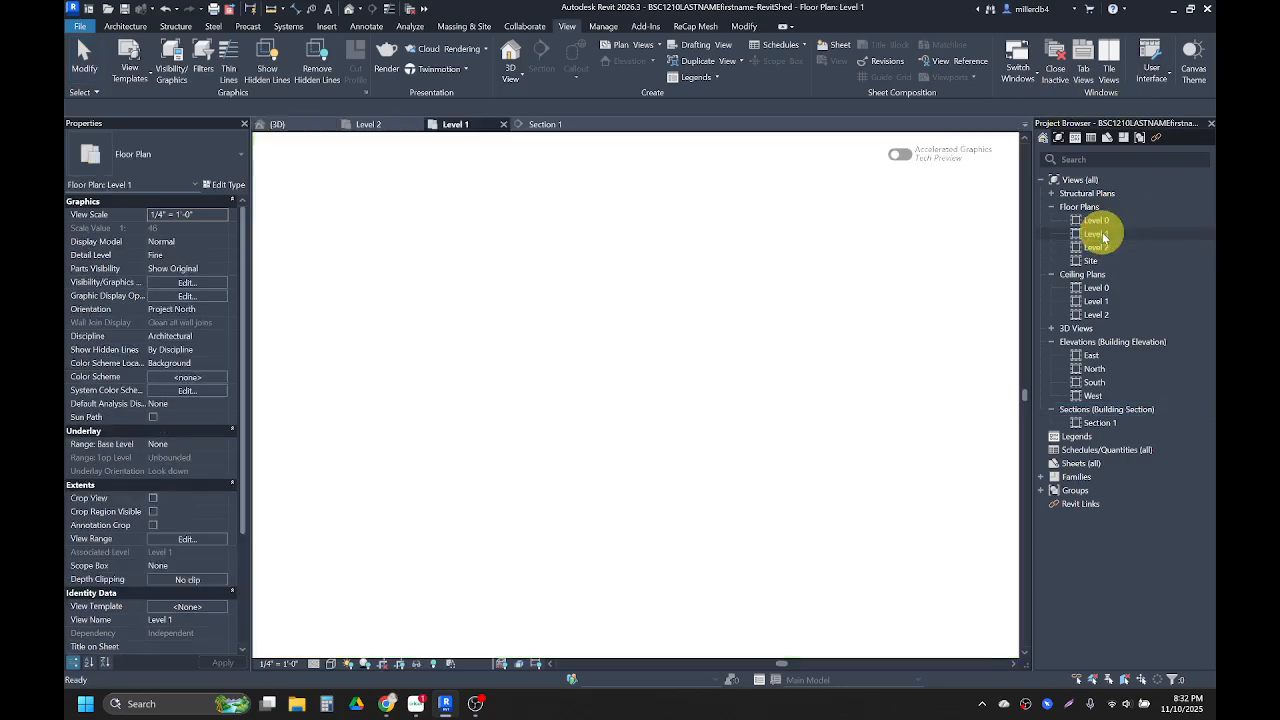